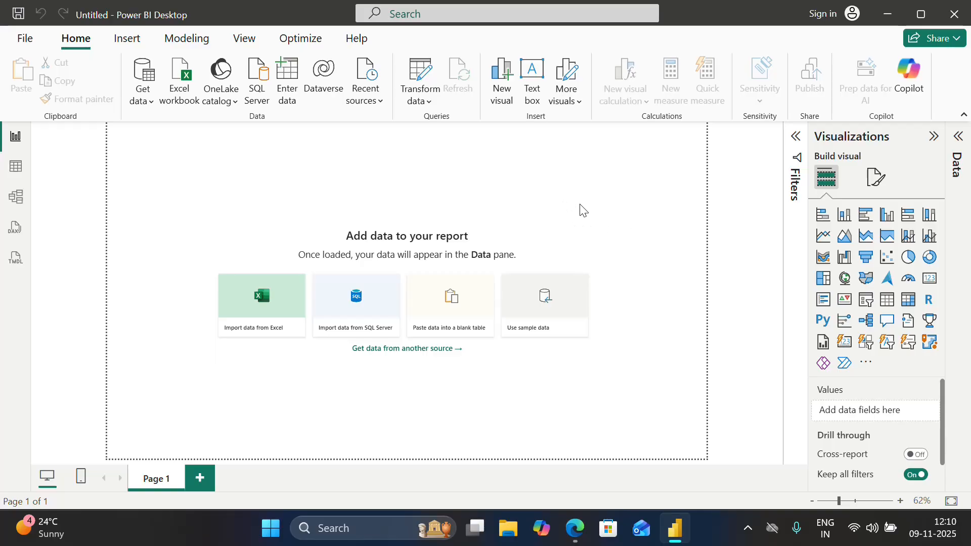
Import the PizzaSales CSV file from Desktop > DKS PPT > Weekdays Batch > Power BI 10-12 and load it into the report.
left_click(142, 96)
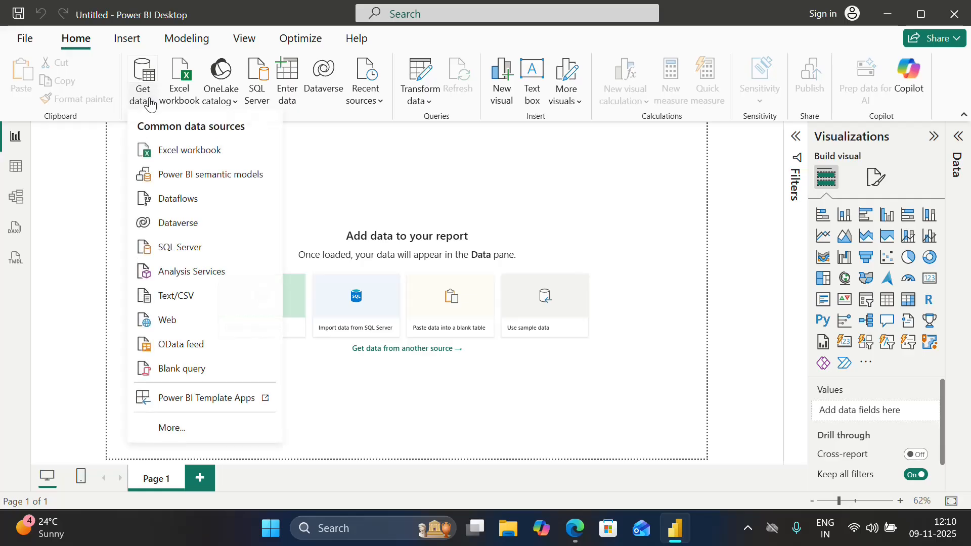
left_click(192, 297)
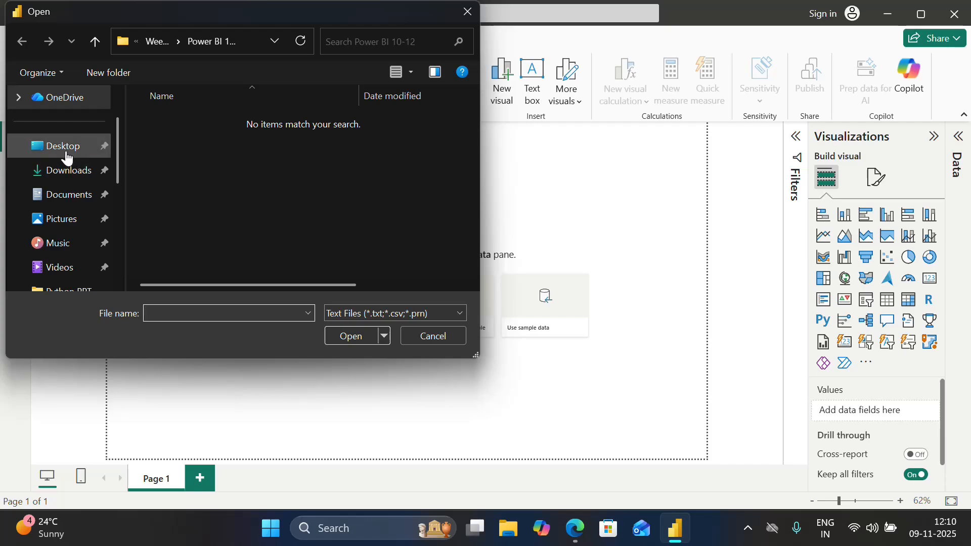
left_click(67, 153)
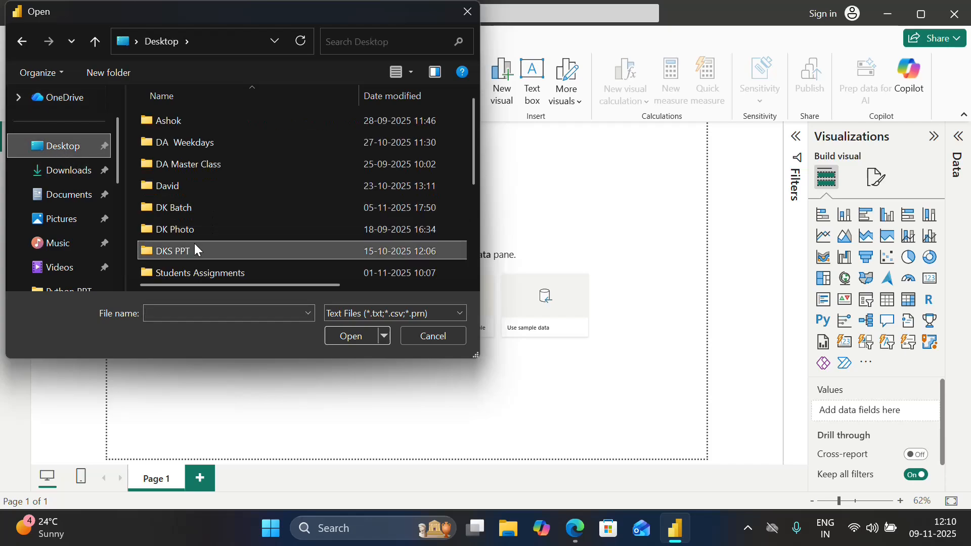
double_click(194, 246)
double_click(207, 186)
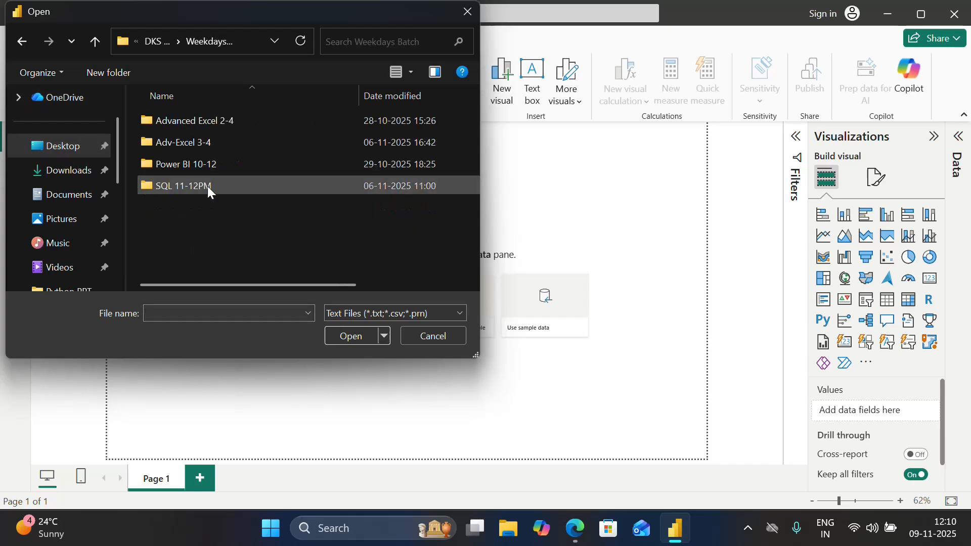
double_click(207, 167)
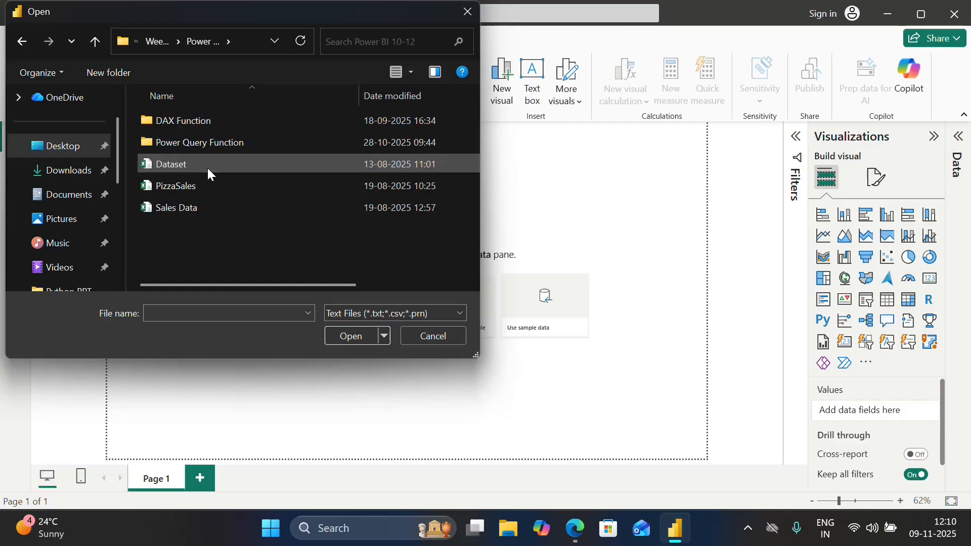
left_click(199, 185)
left_click(344, 335)
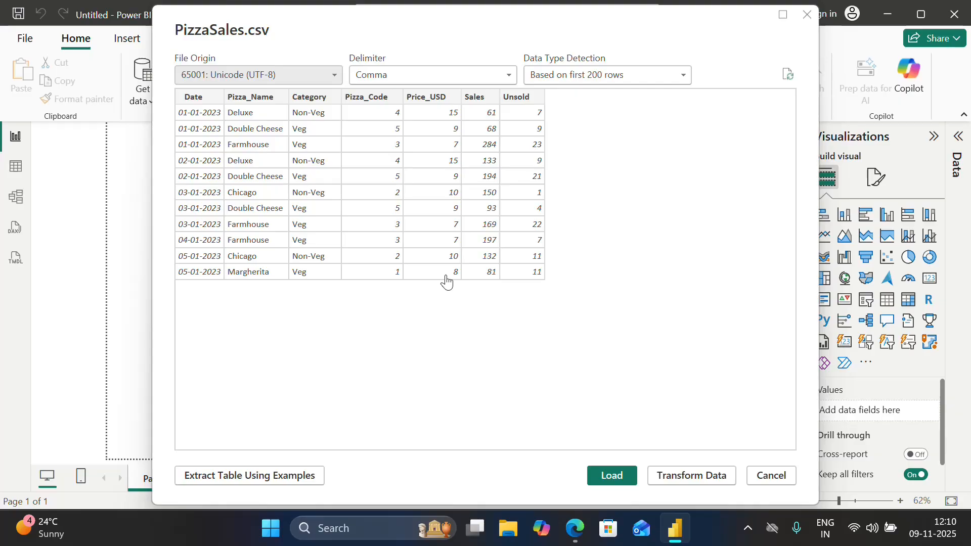
left_click(605, 474)
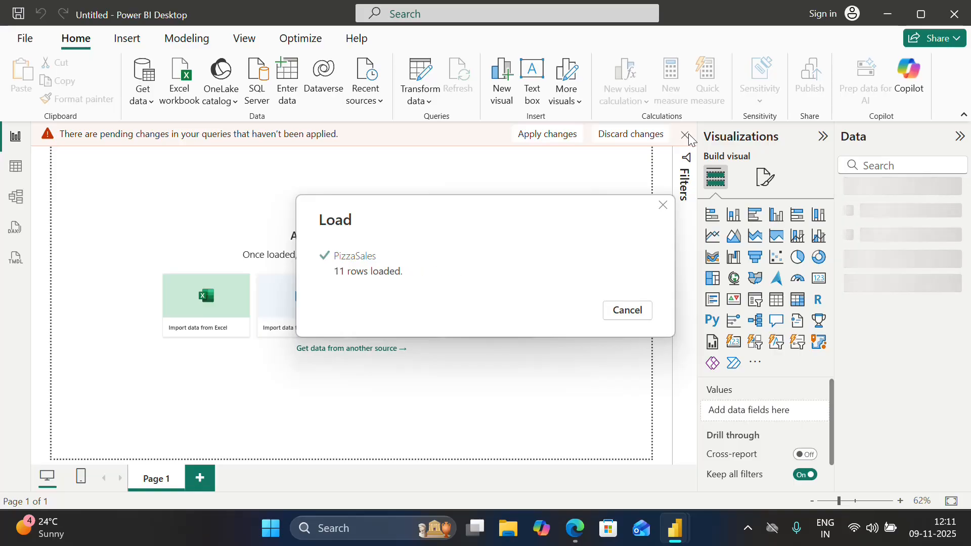
left_click(685, 135)
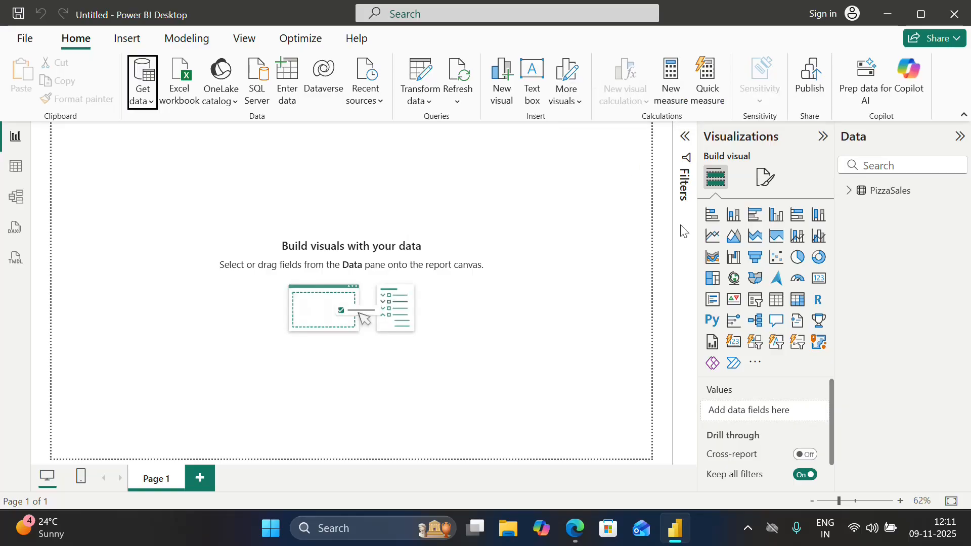
Show the rows of the PizzaSales table in the table view and add a new calculated column.
left_click(849, 193)
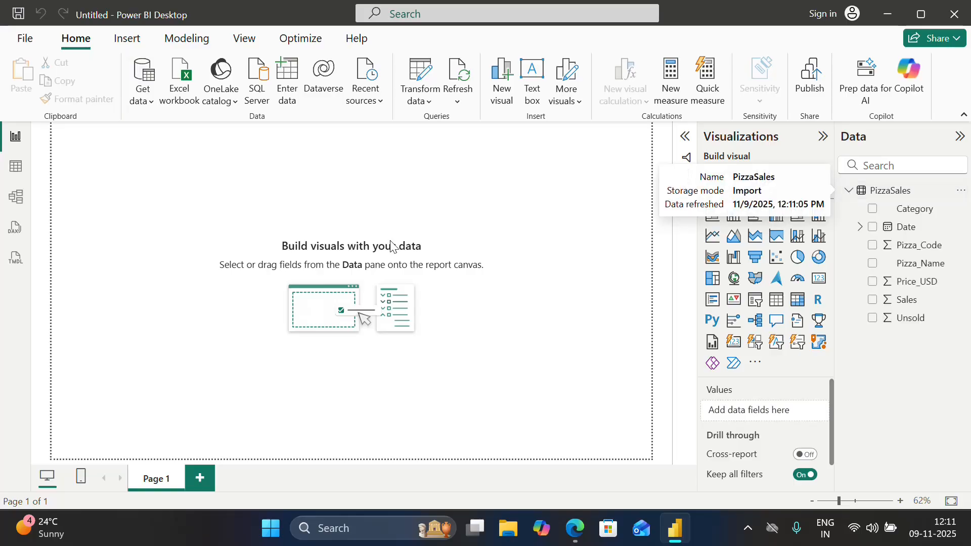
left_click(16, 167)
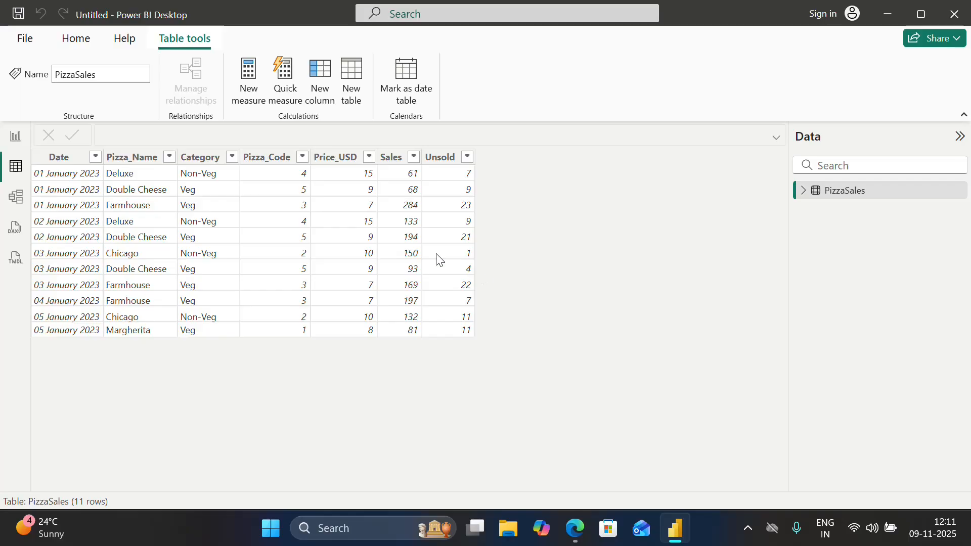
left_click(435, 162)
right_click(434, 164)
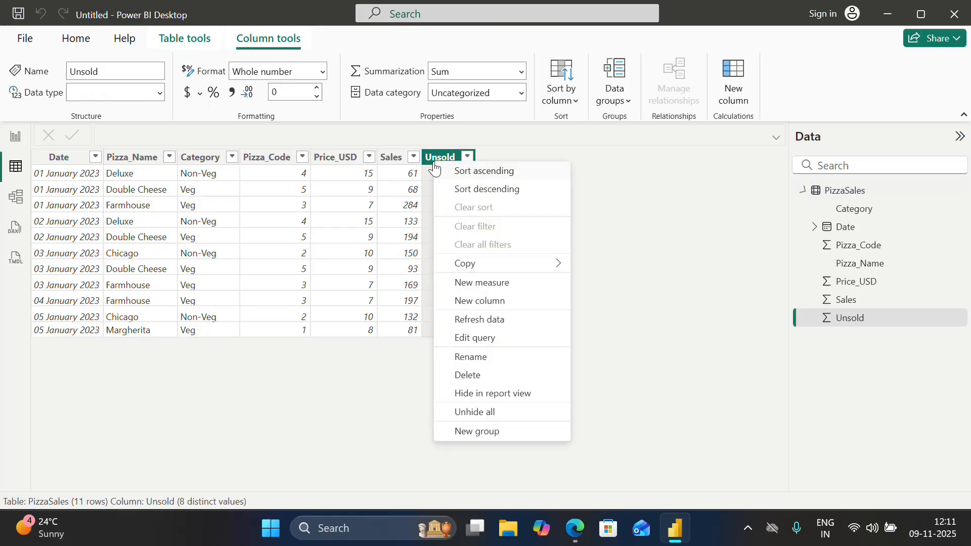
left_click(516, 304)
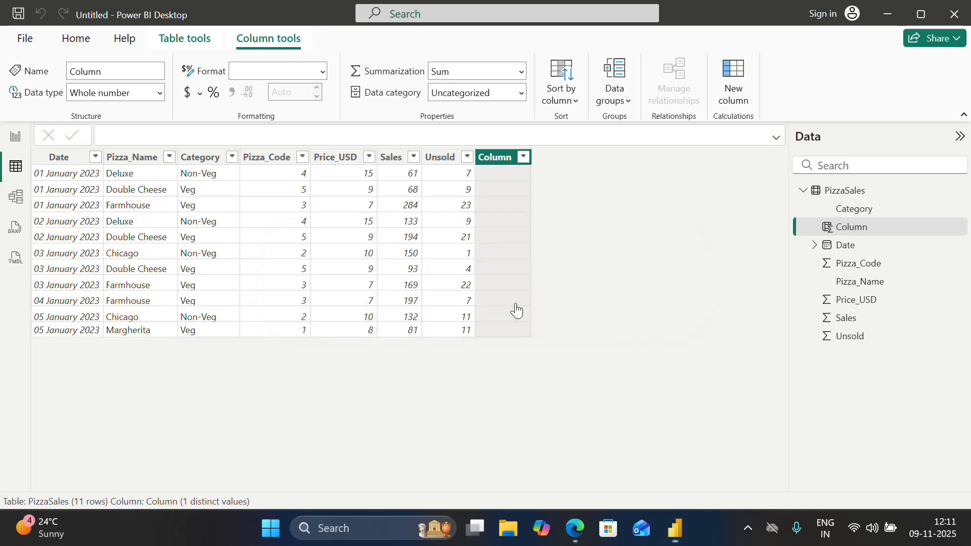
Define the new column's formula as UPPER(PizzaSales[Pizza_Name]).
left_click(206, 141)
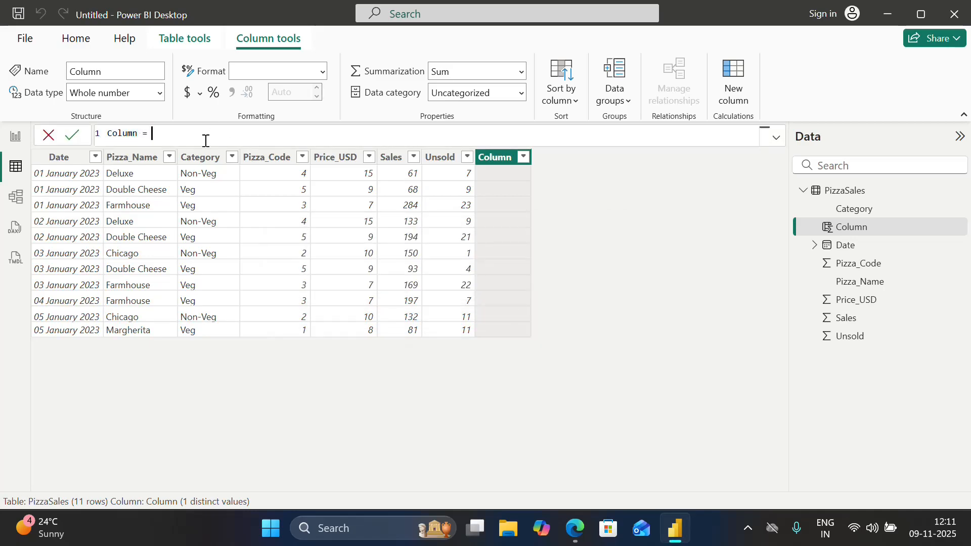
type("upp")
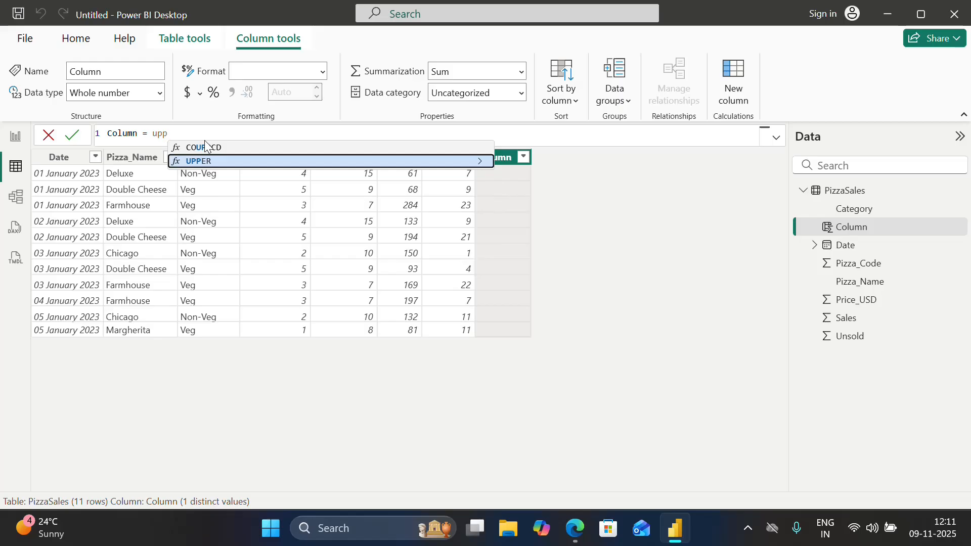
key("Tab")
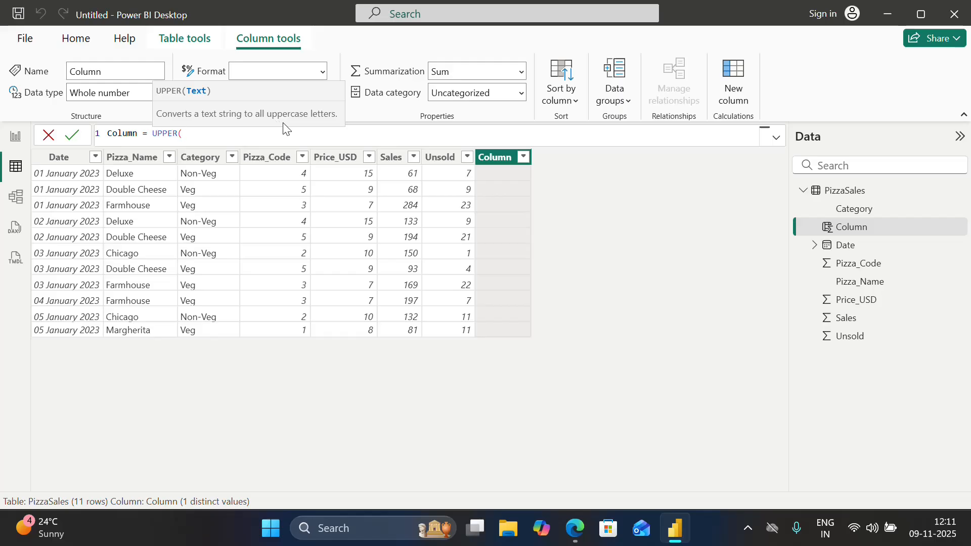
type("piz")
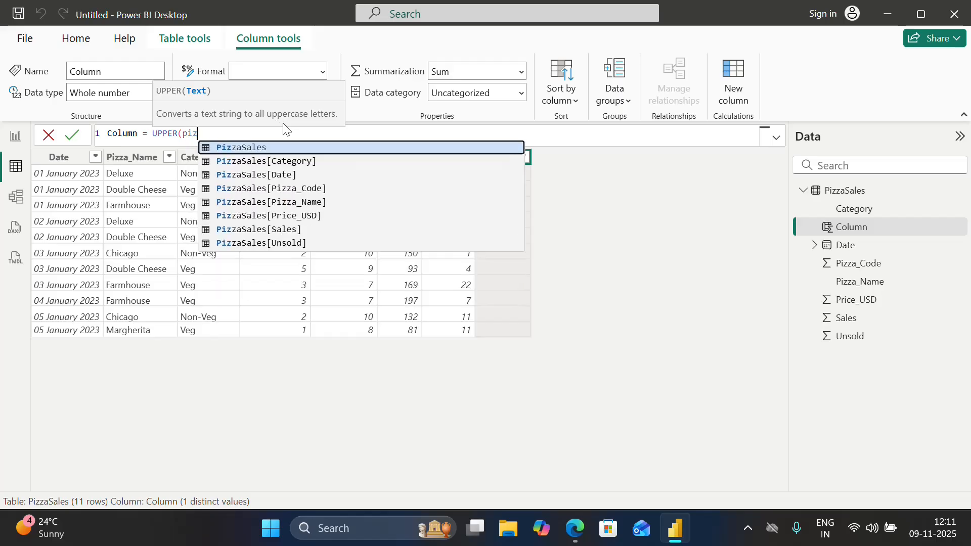
key("Down")
key("Down")
key("Down")
key("Down")
key("Tab")
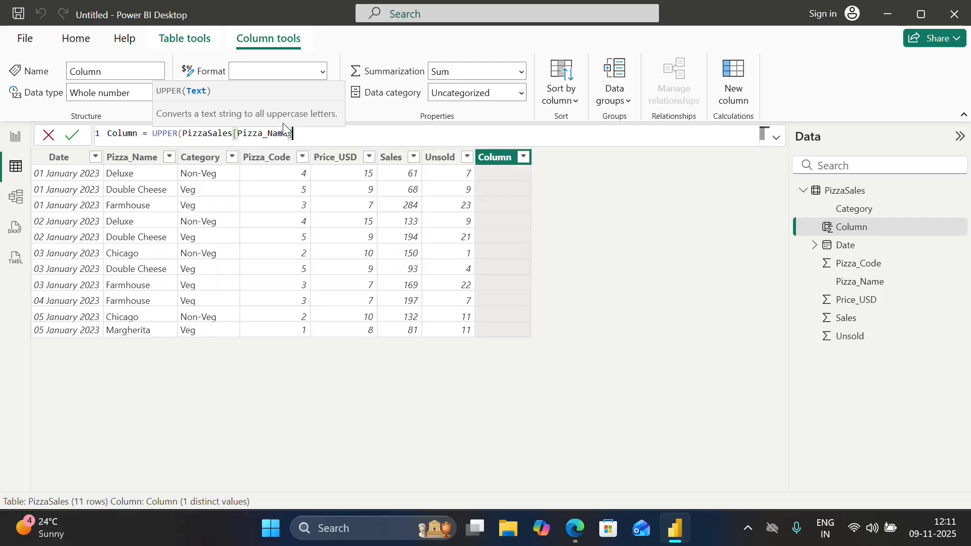
type(")")
key("Return")
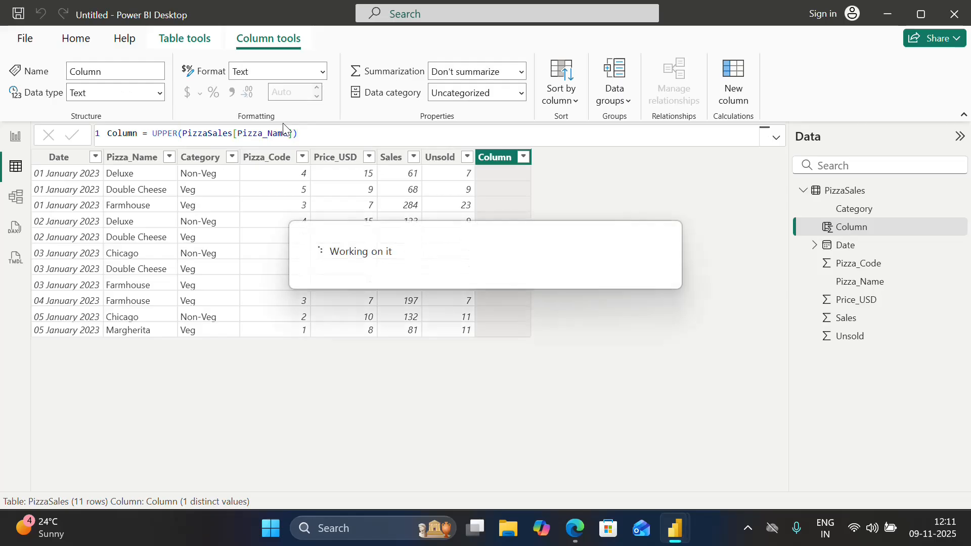
Rename the uppercase pizza name column to Upper_Case in its formula.
left_click(139, 137)
key("BackSpace")
key("BackSpace")
key("BackSpace")
key("BackSpace")
key("BackSpace")
key("BackSpace")
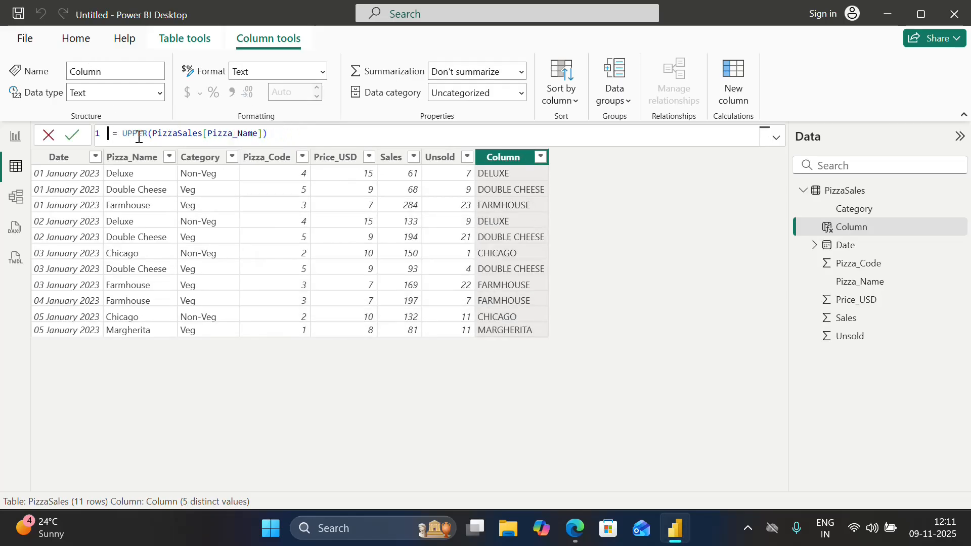
type("Upper ")
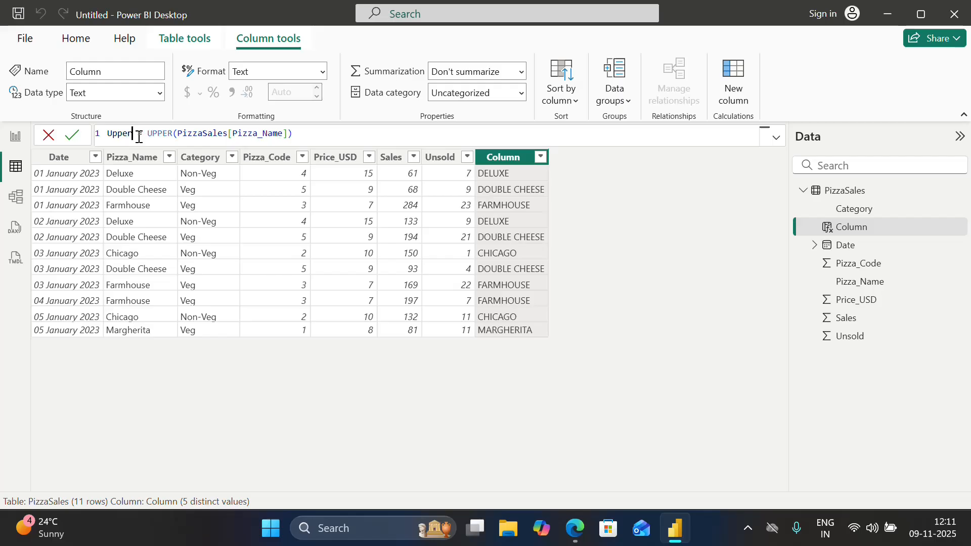
type("_Ca")
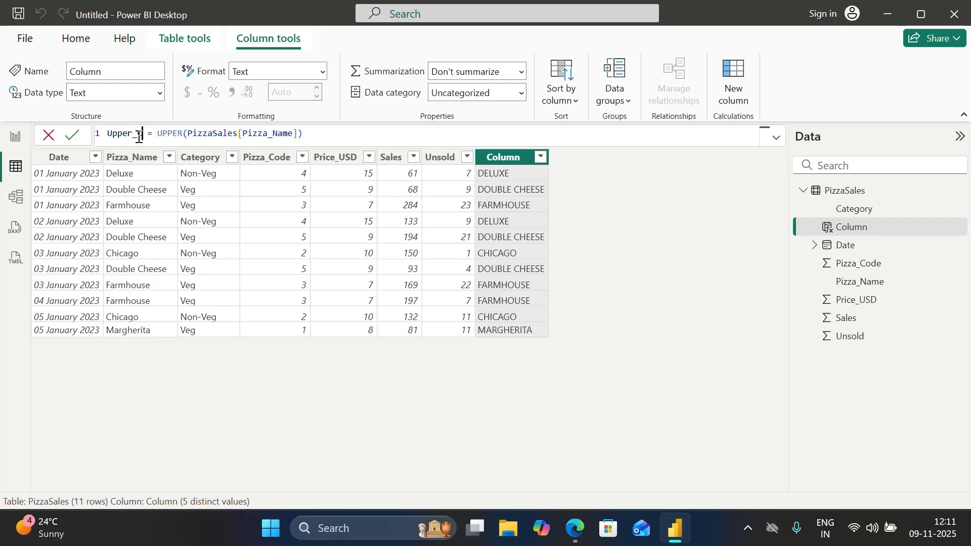
type("se")
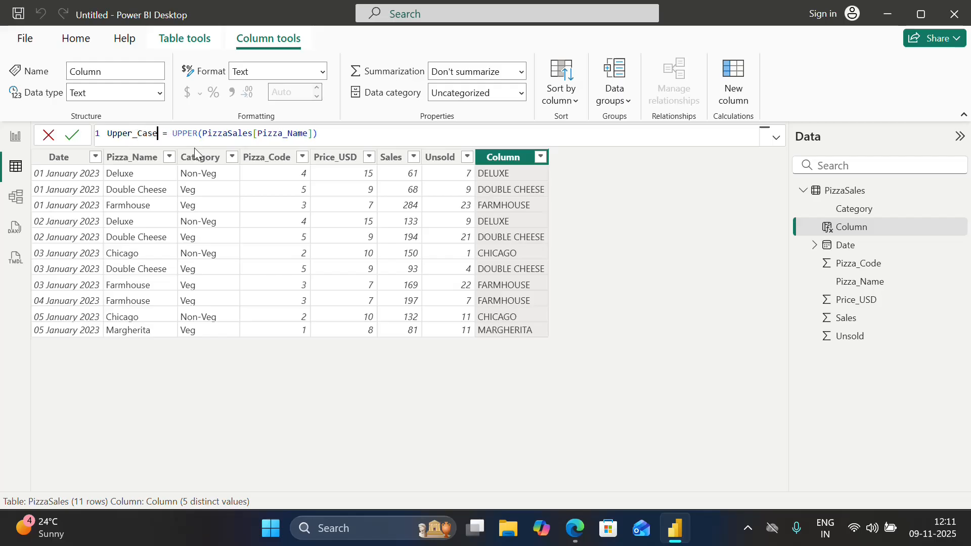
key("Return")
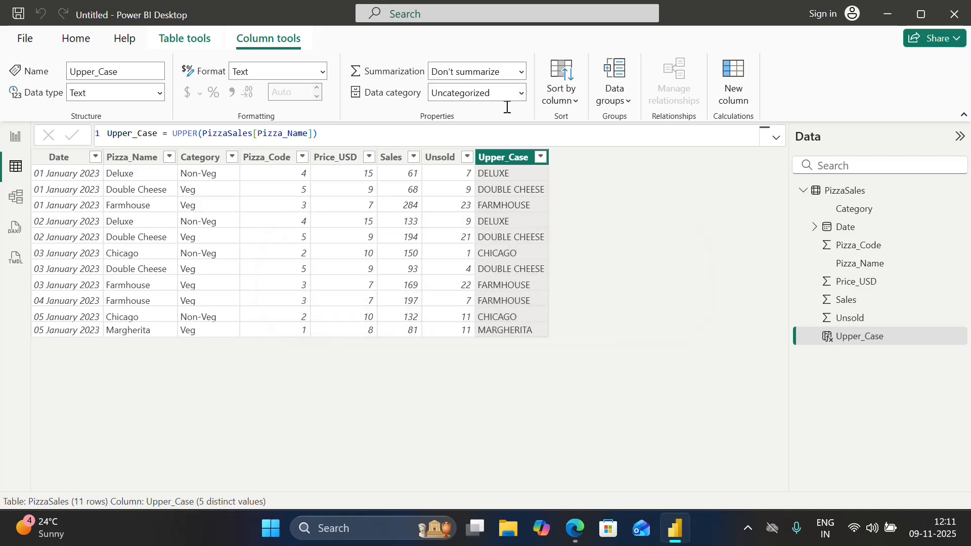
Add another calculated column to PizzaSales with the formula LOWER(PizzaSales[Pizza_Name]).
right_click(505, 161)
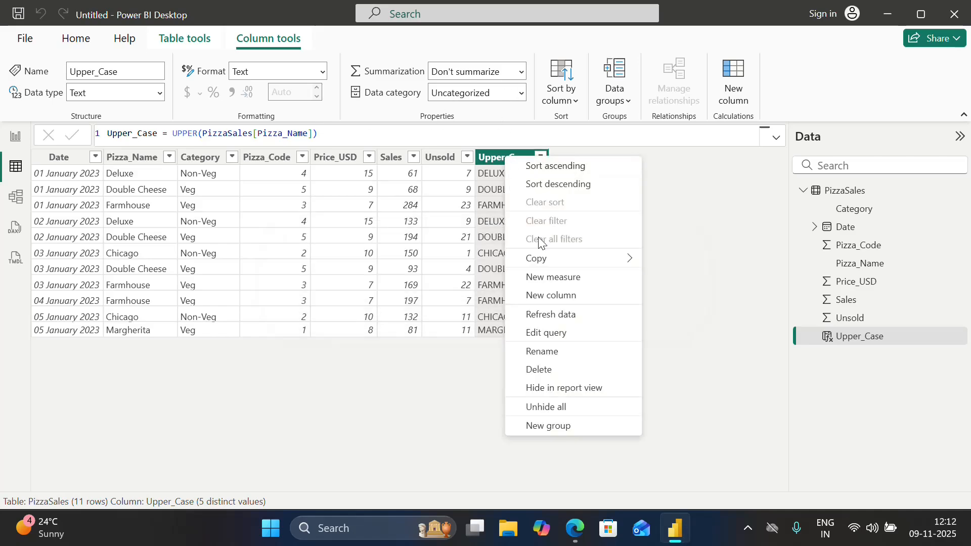
left_click(543, 302)
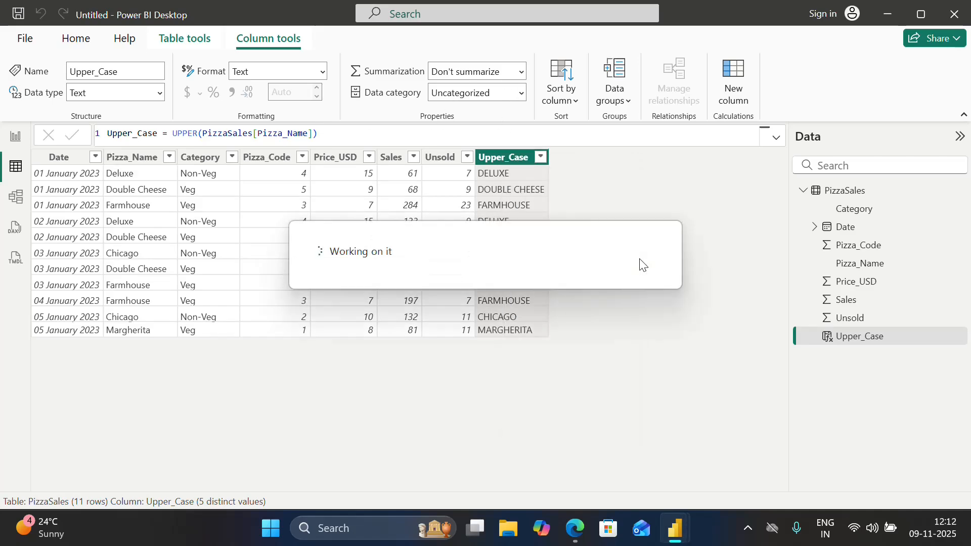
left_click(162, 133)
type("lowe")
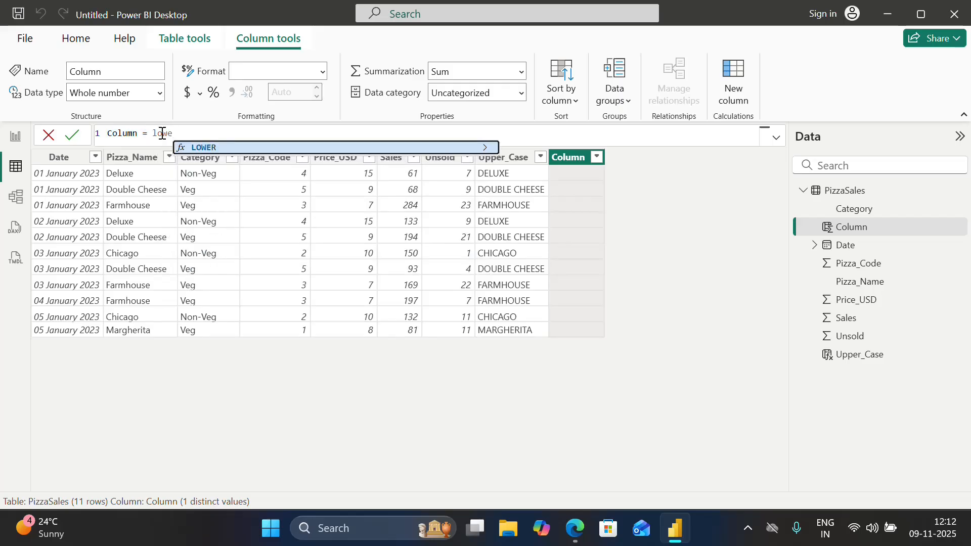
key("Tab")
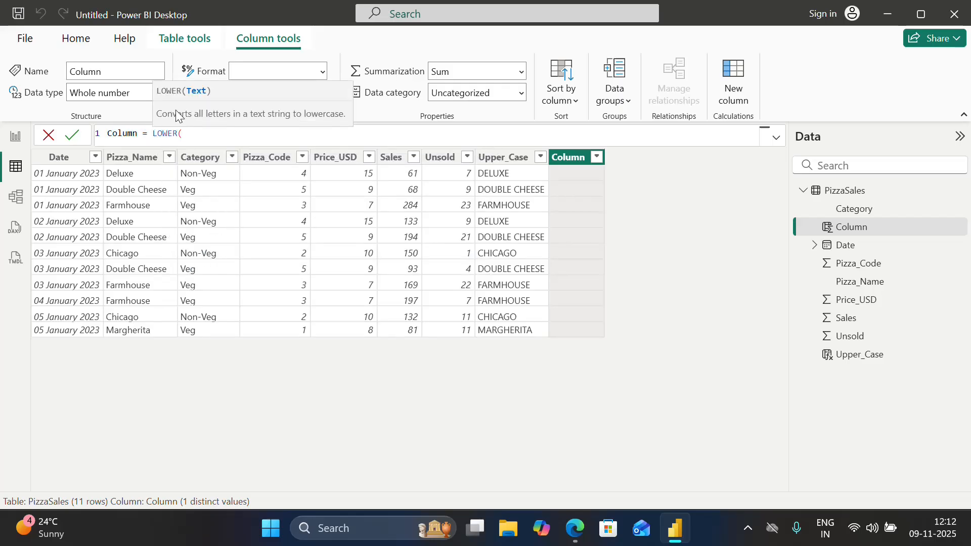
type("pi")
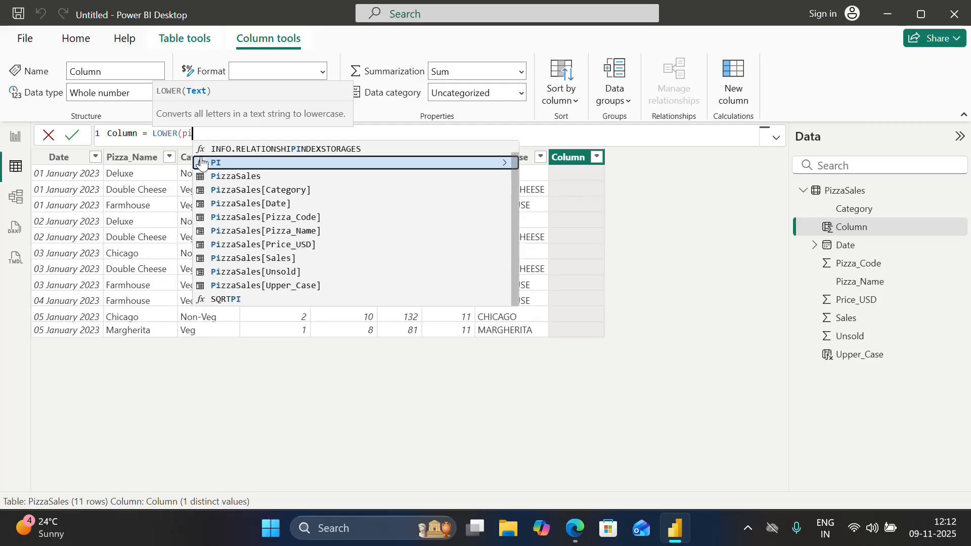
type("zz")
key("Down")
key("Down")
key("Down")
key("Down")
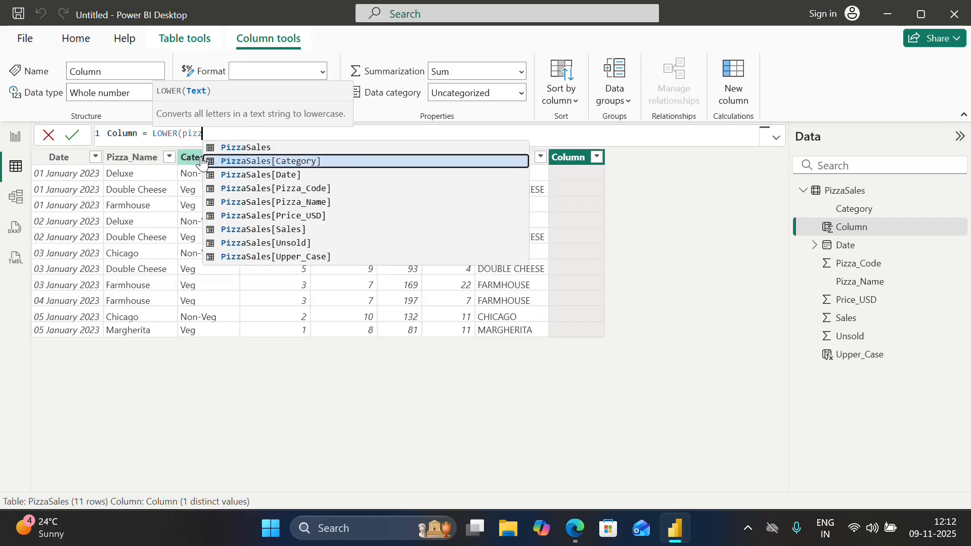
key("Tab")
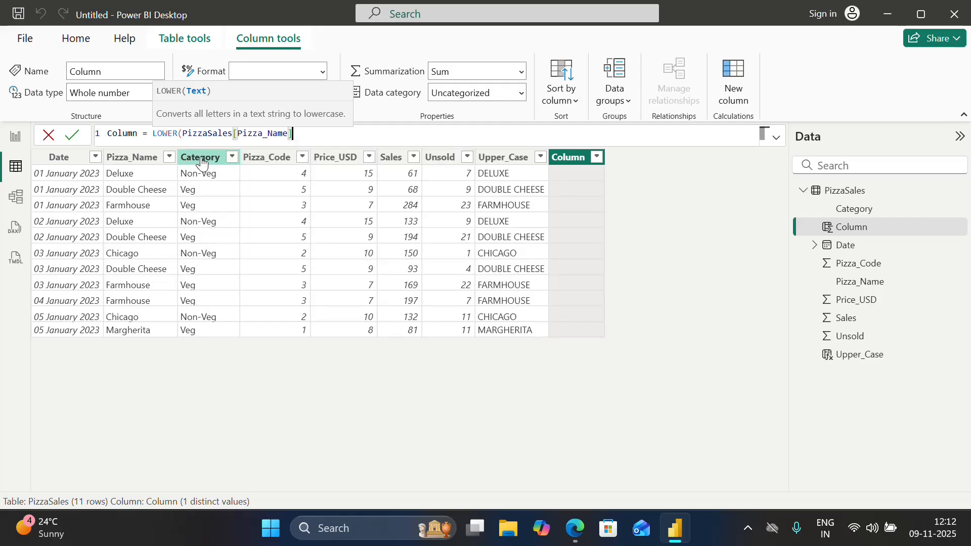
type(")")
key("Return")
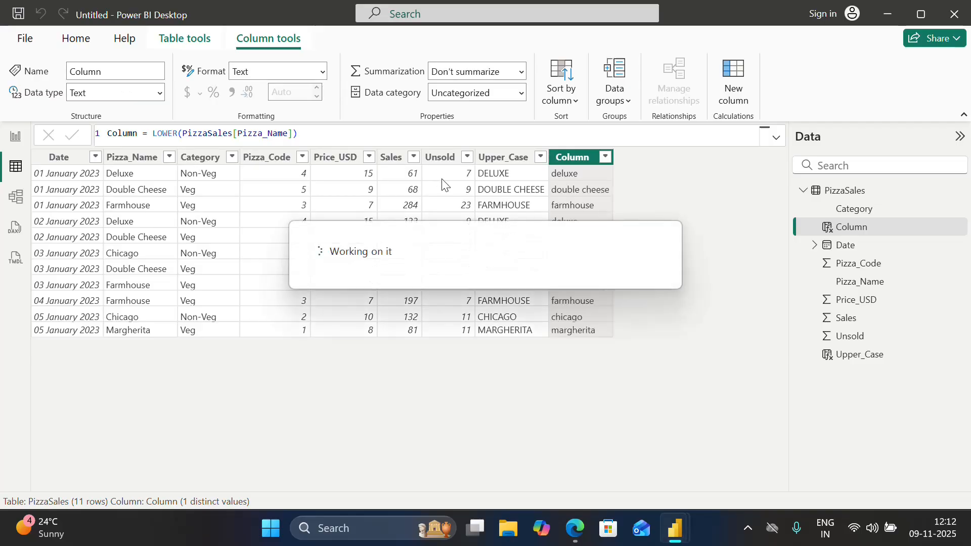
Rename the lowercase pizza name column to Lower_Case in its formula.
left_click(139, 133)
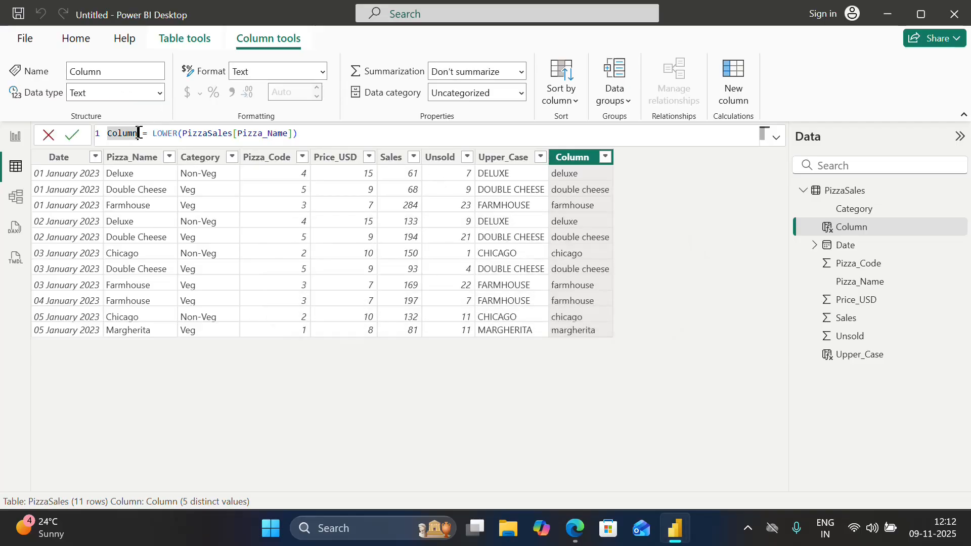
key("BackSpace")
key("BackSpace")
key("BackSpace")
key("BackSpace")
key("BackSpace")
key("BackSpace")
type("Lower")
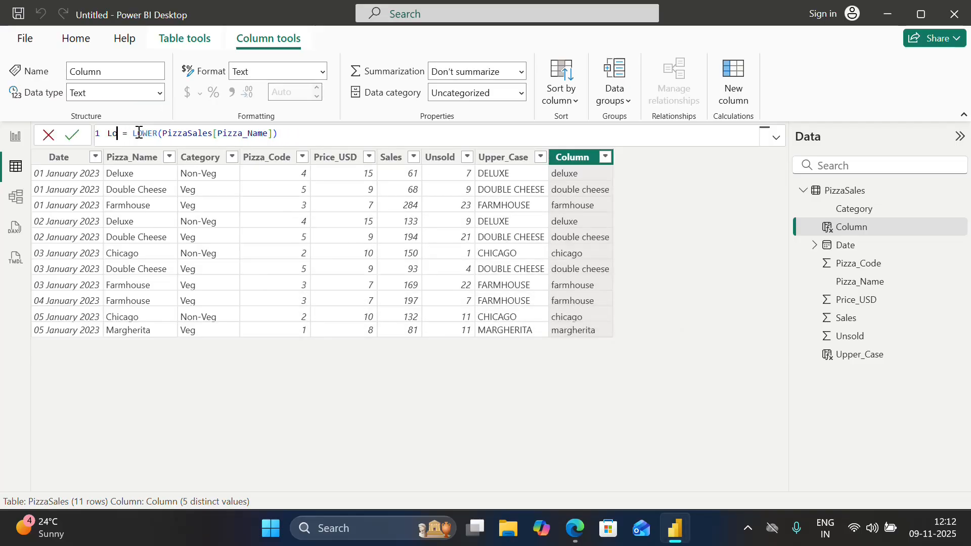
type("_Case")
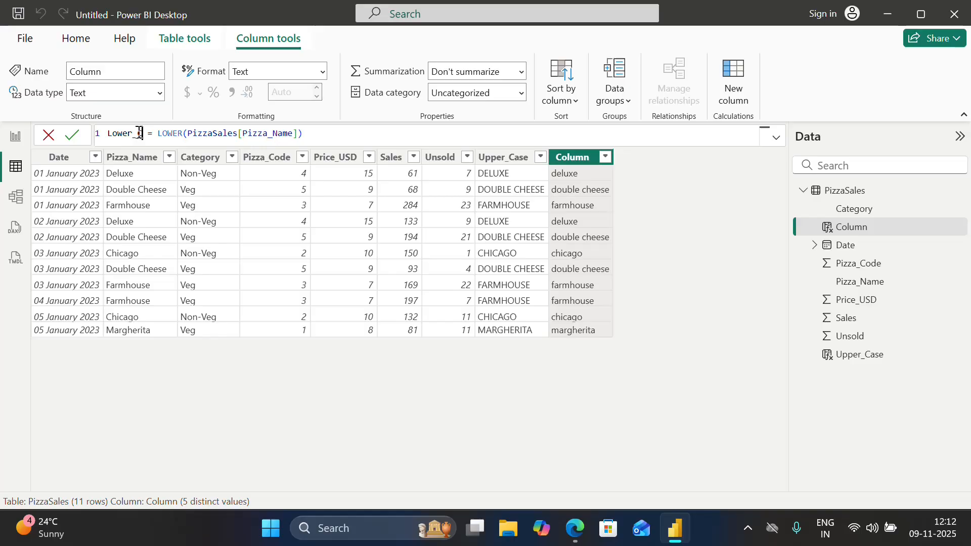
key("Return")
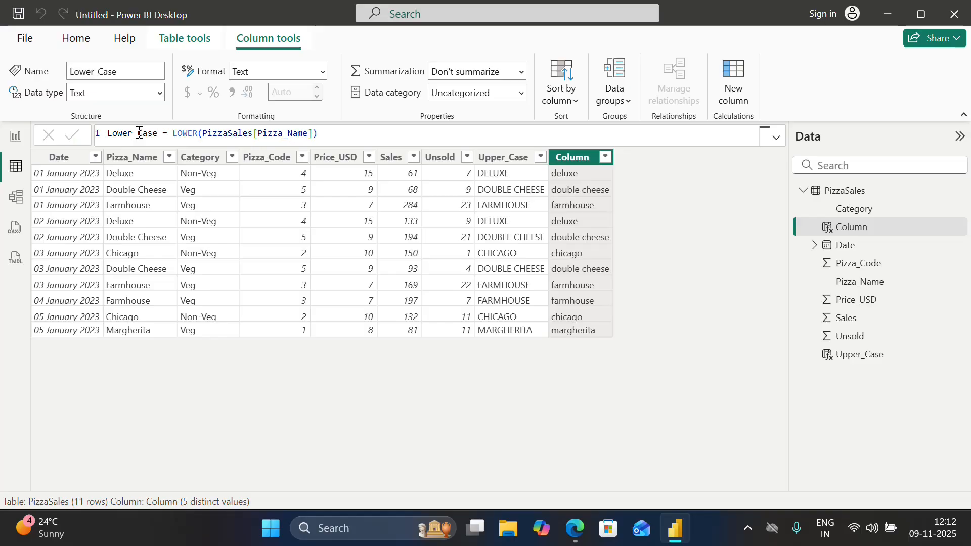
Add a calculated column to PizzaSales with the formula LEFT(PizzaSales[Pizza_Name],4).
right_click(567, 160)
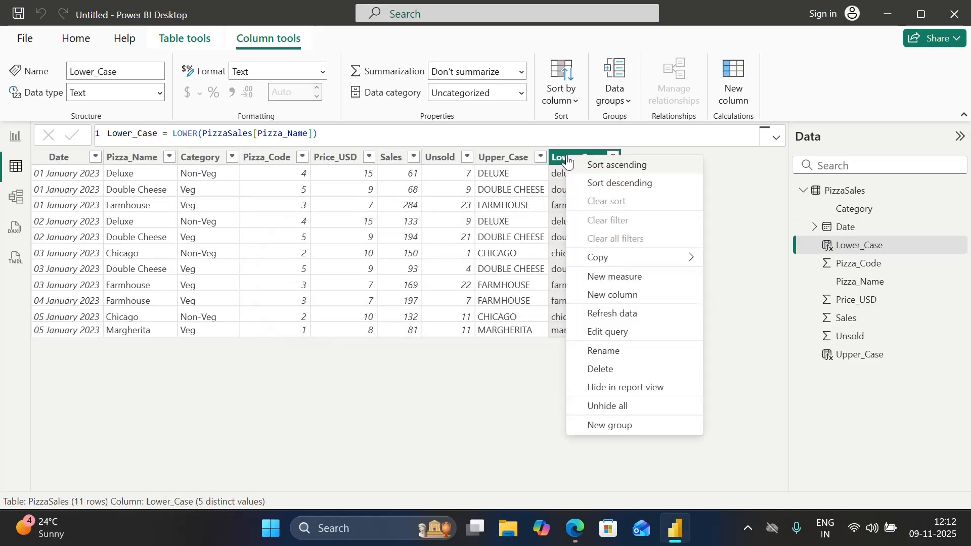
left_click(623, 304)
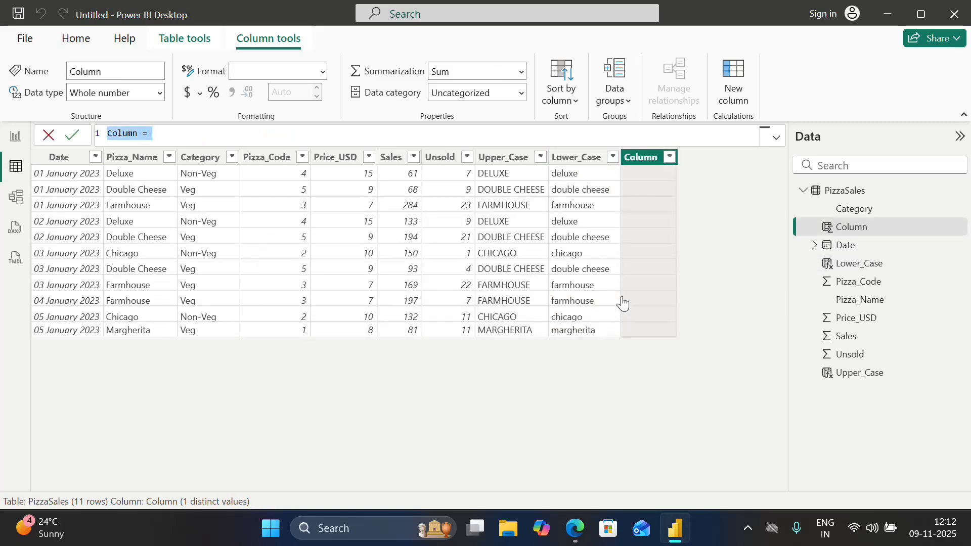
type("le")
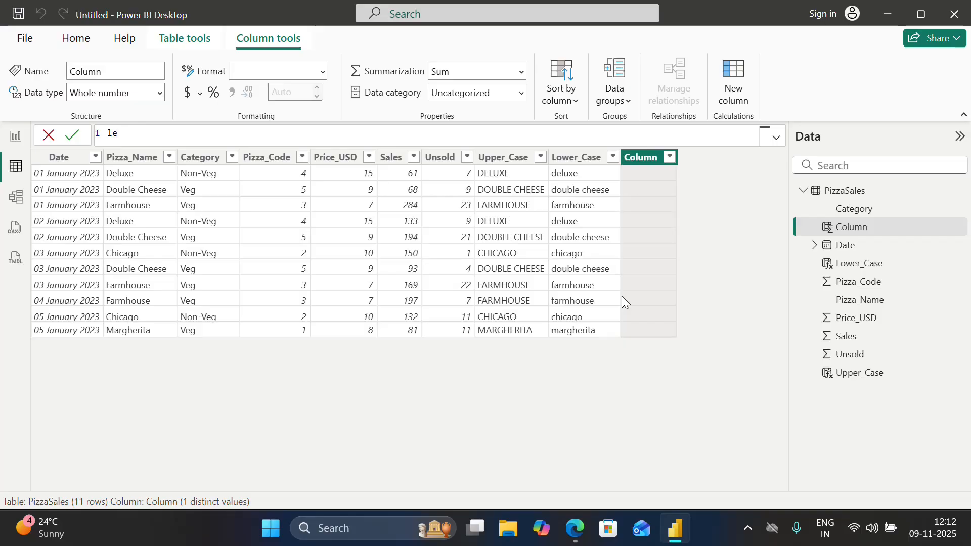
key("ctrl+z")
key("End")
type("LEFT(")
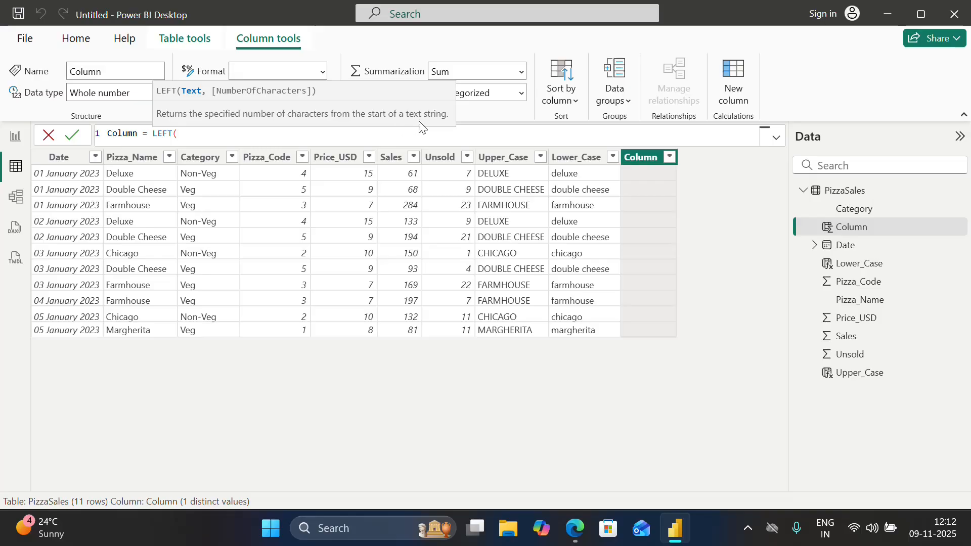
type("piz")
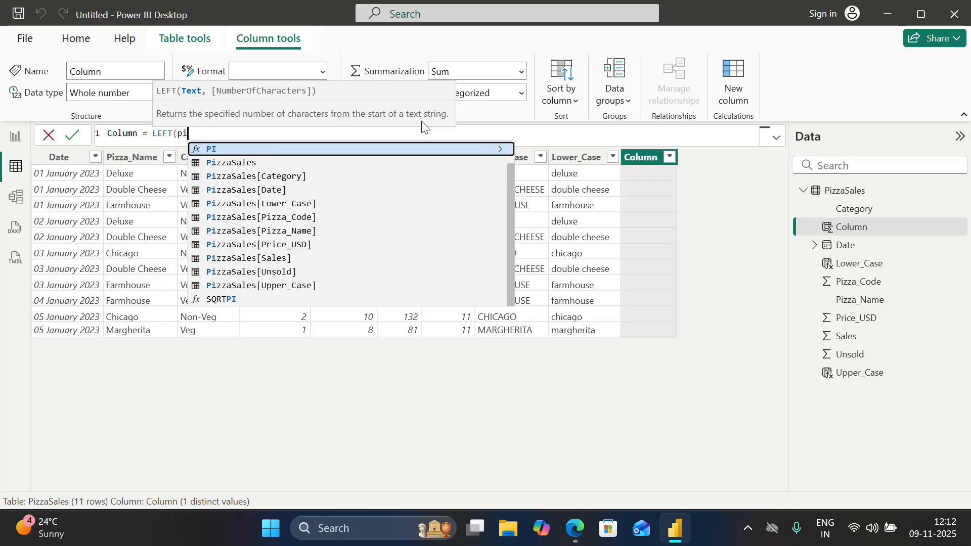
key("Down")
key("Down")
key("Down")
key("Down")
key("Down")
key("Down")
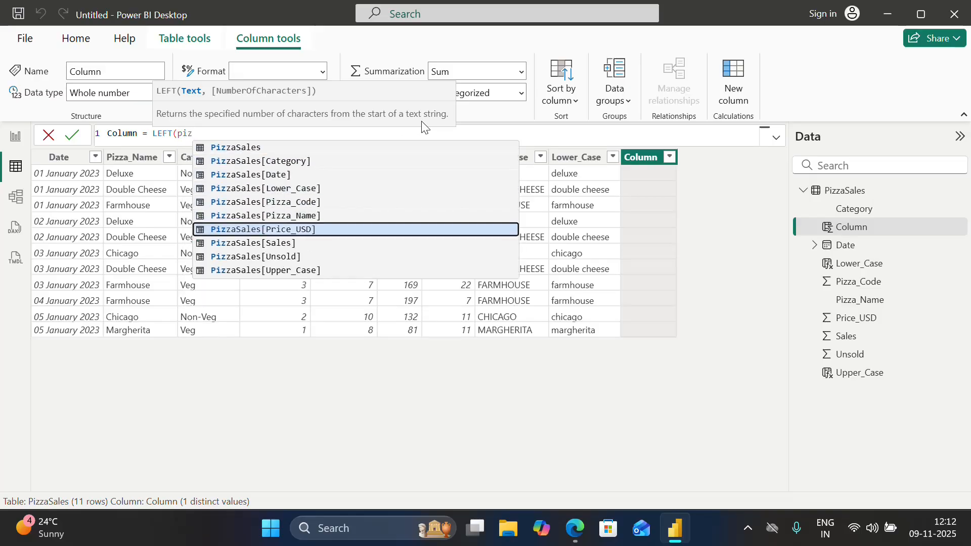
key("Up")
key("Tab")
type(",")
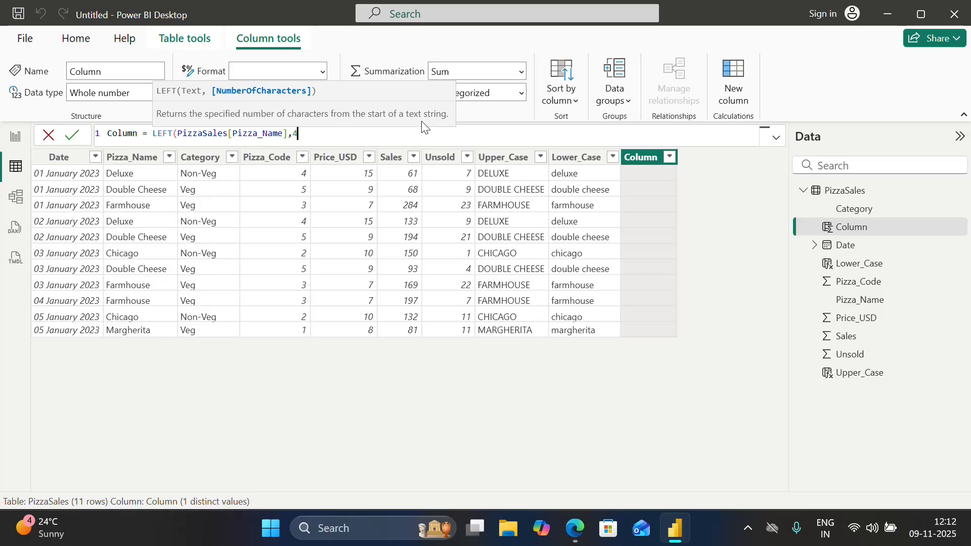
type("4)")
key("Return")
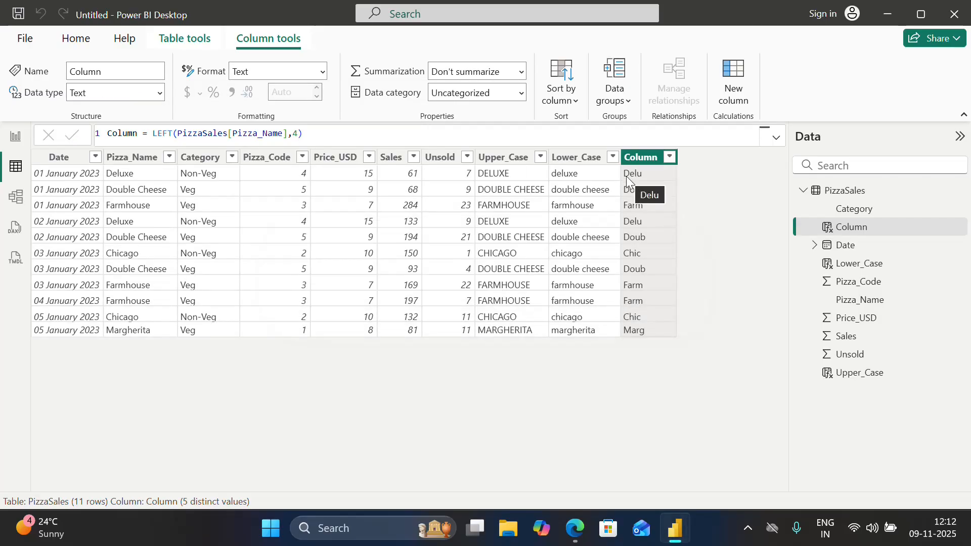
Rename the column holding the first four characters to Left_Txt in its formula.
left_click(139, 134)
double_click(140, 135)
key("BackSpace")
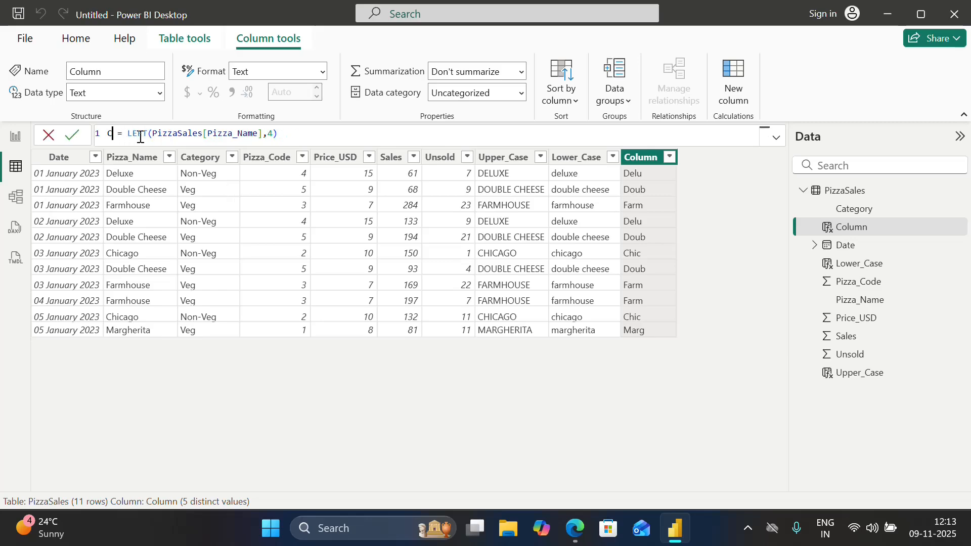
type("Left_")
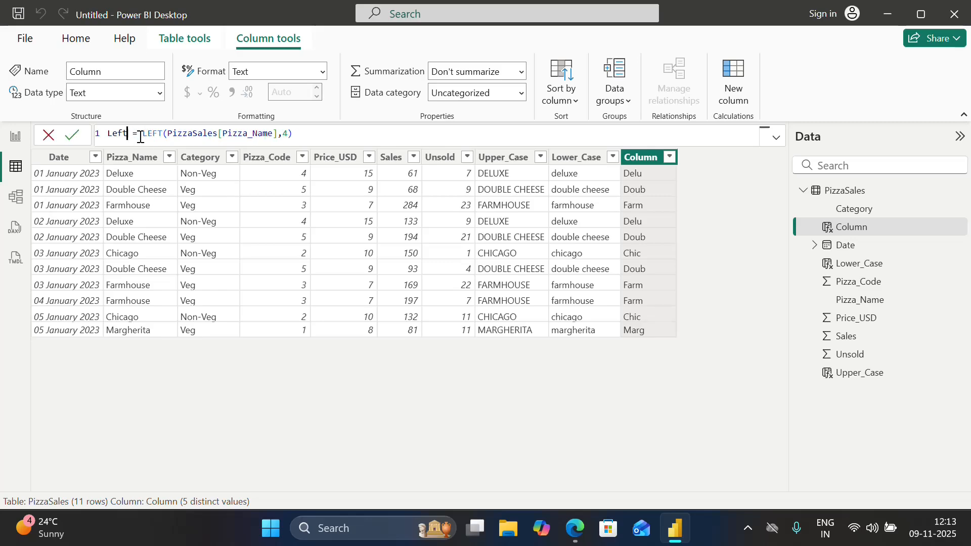
type("Txt")
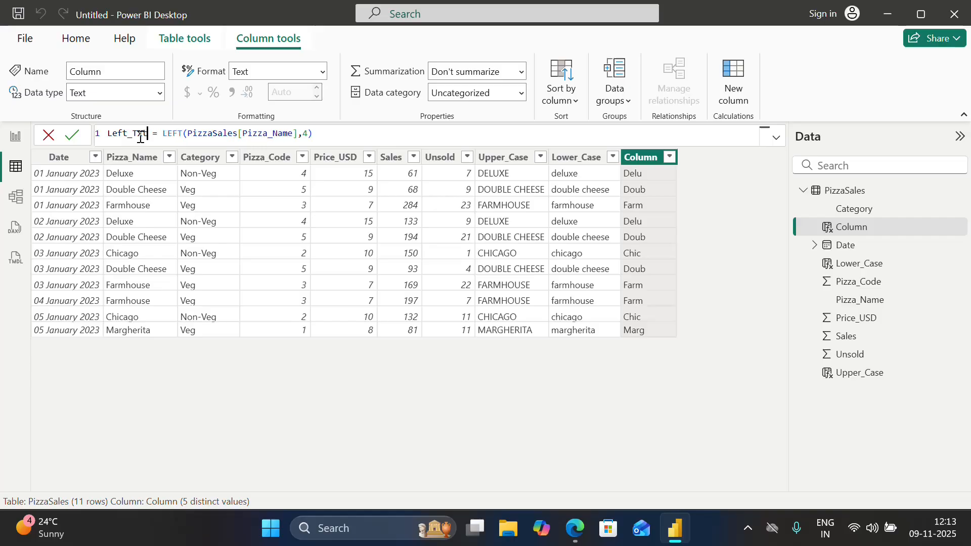
key("Return")
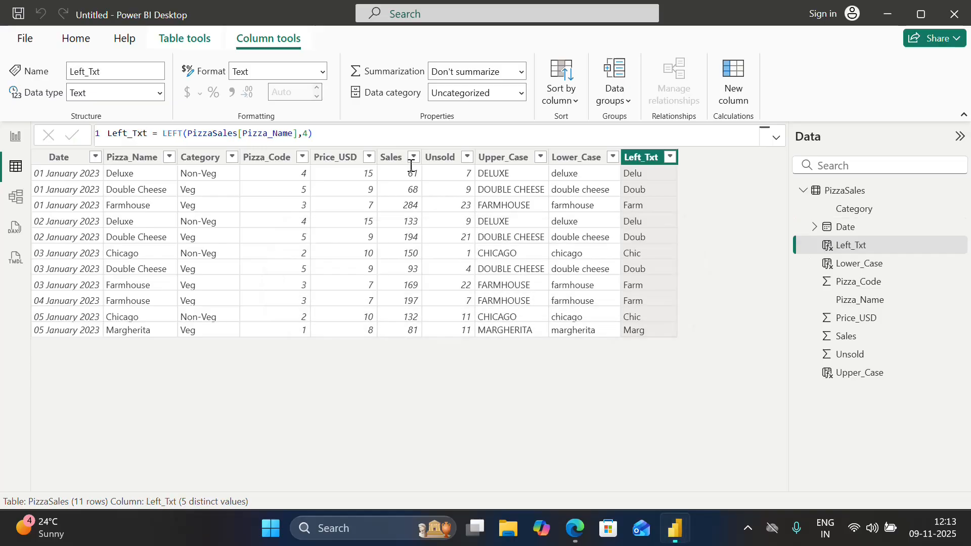
Add another calculated column to PizzaSales with the formula RIGHT(PizzaSales[Pizza_Name],3).
right_click(654, 161)
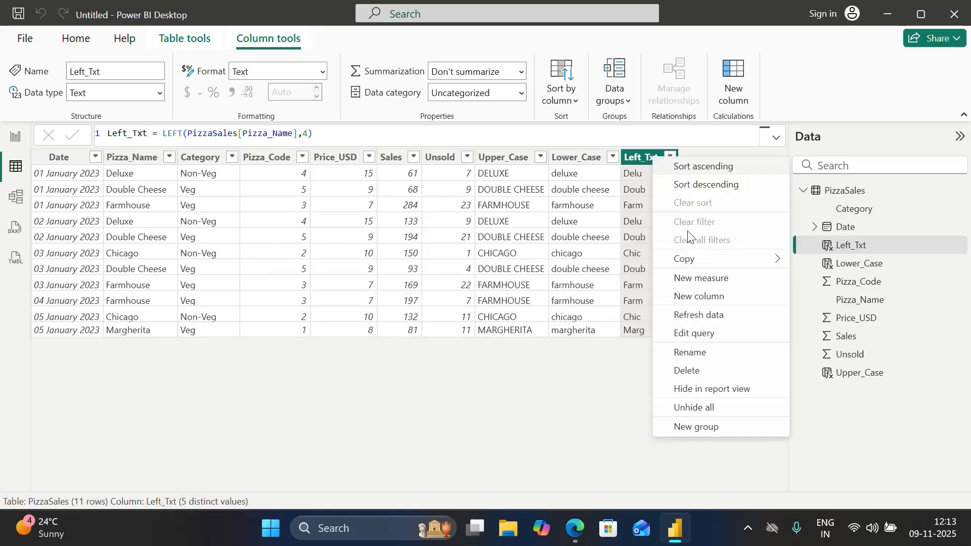
left_click(688, 297)
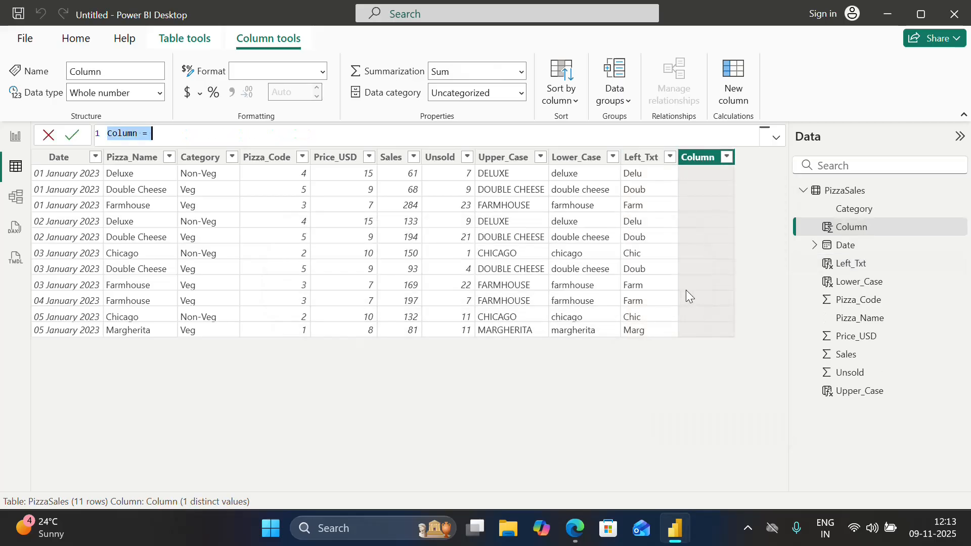
left_click(432, 137)
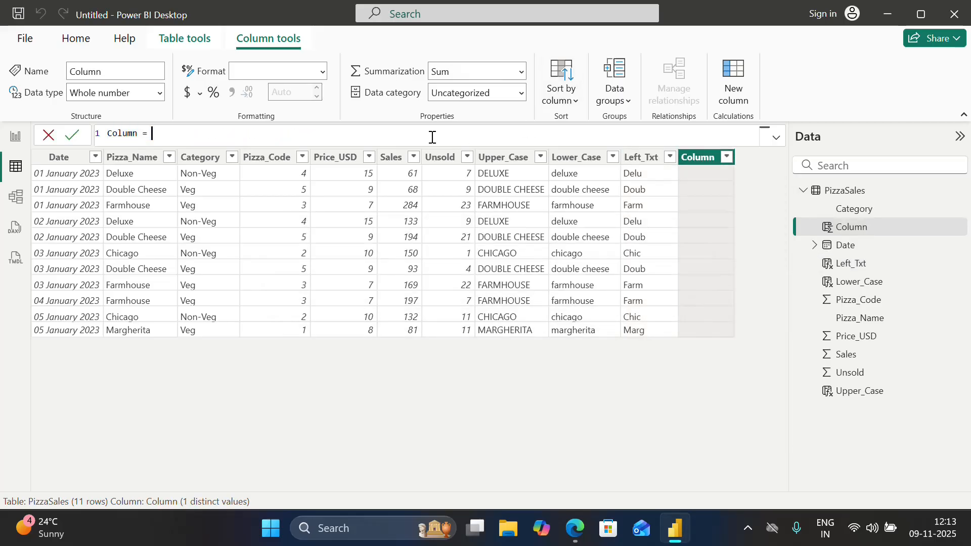
type("RIGHT(")
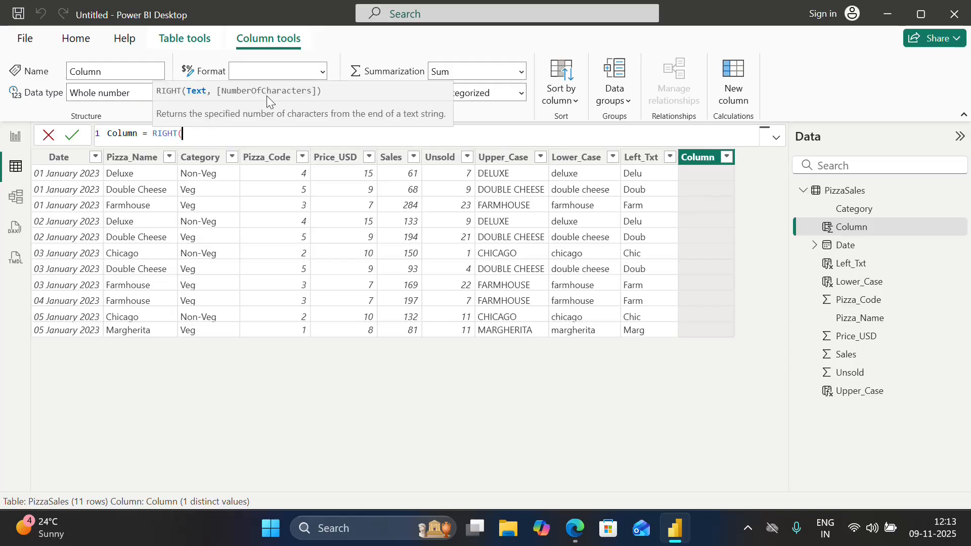
type("pizz")
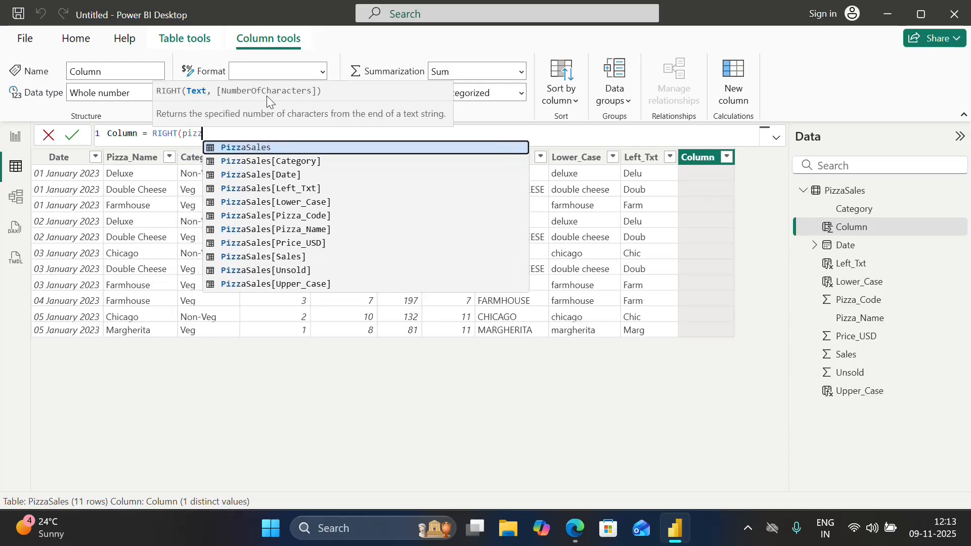
key("Down")
key("Down")
key("Down")
key("Down")
key("Down")
key("Down")
key("Tab")
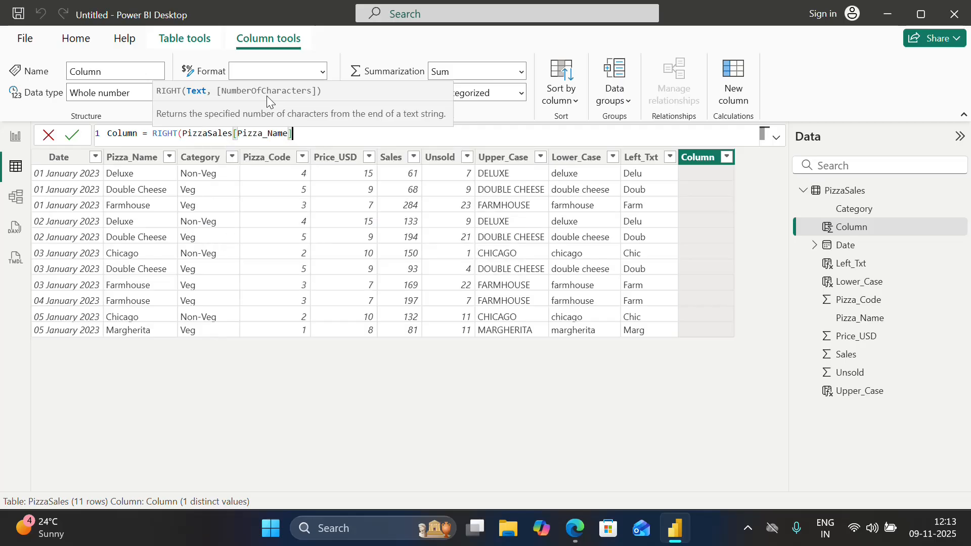
type(",3")
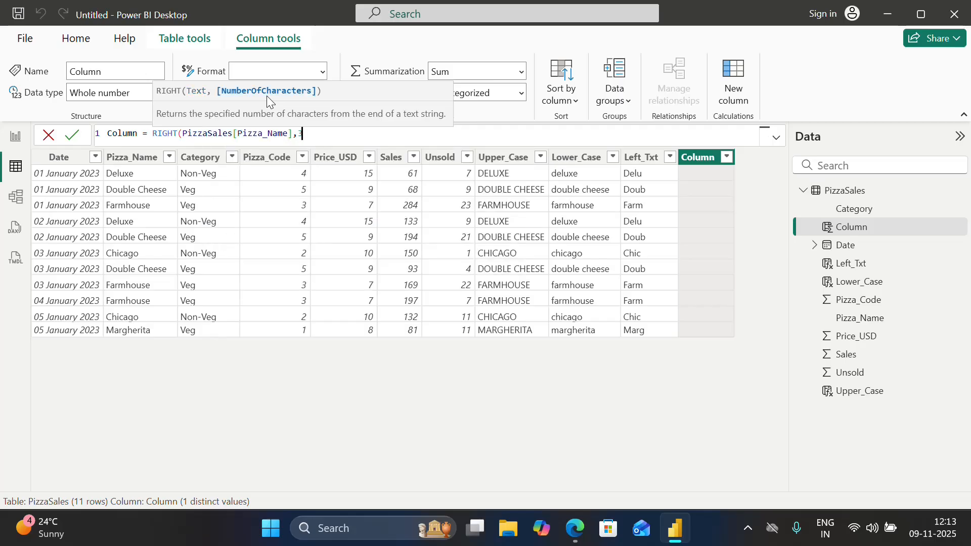
type(")")
key("Return")
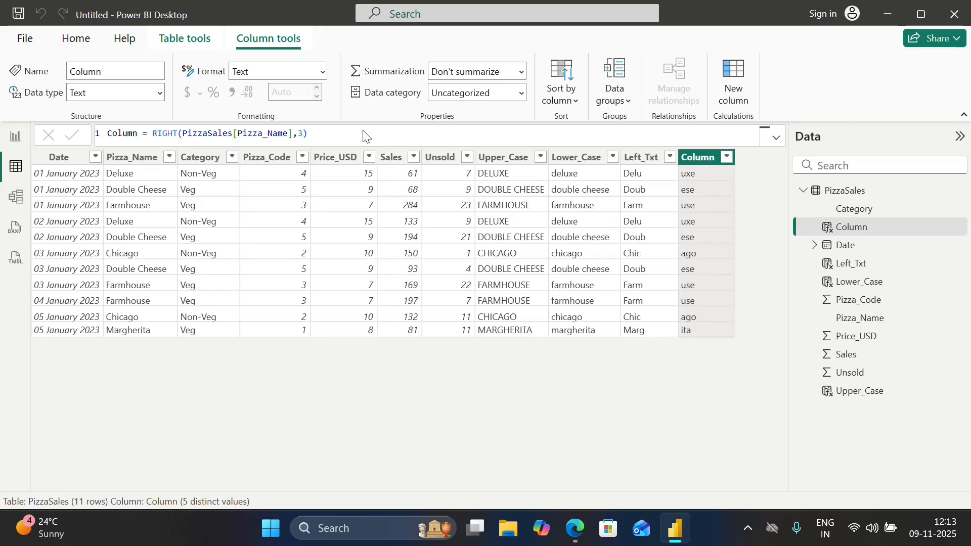
Rename the column holding the last three characters to Right in its formula.
left_click(143, 133)
key("BackSpace")
key("BackSpace")
key("BackSpace")
key("BackSpace")
key("BackSpace")
key("BackSpace")
key("BackSpace")
type("T")
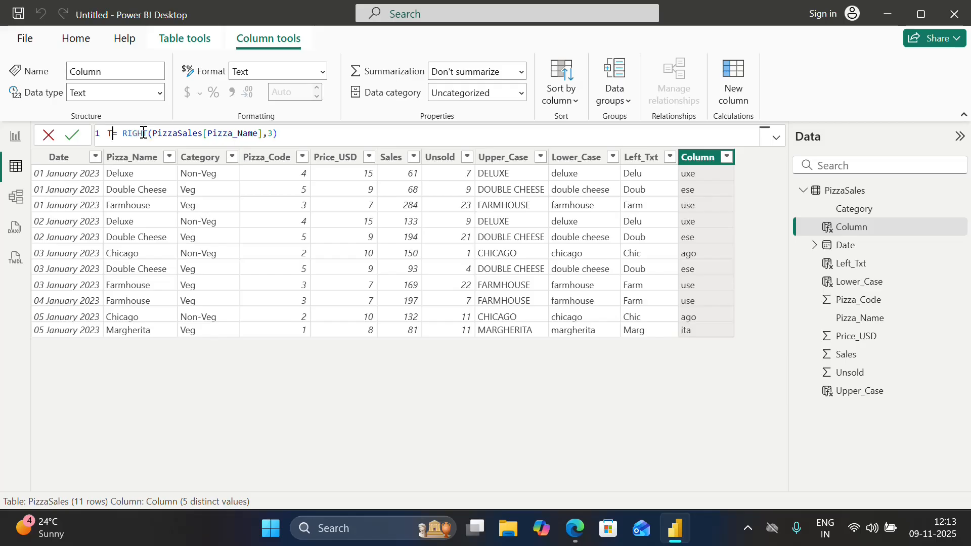
key("BackSpace")
type("Right")
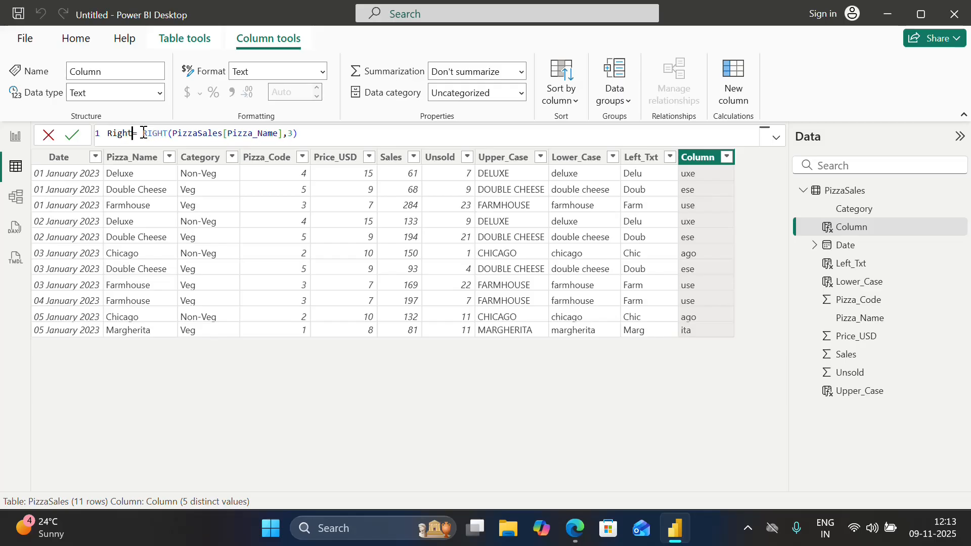
key("Return")
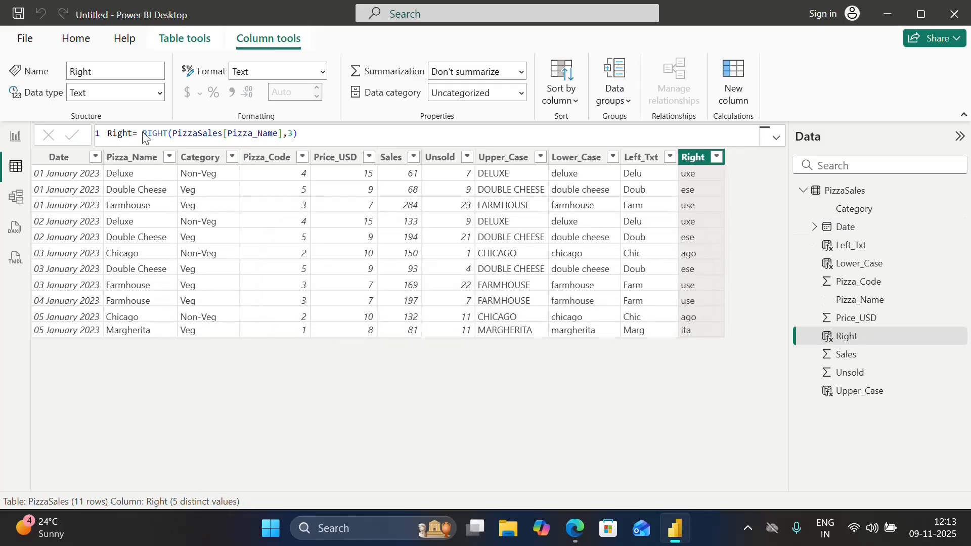
Extend the Right column's name to Right_Txt in its formula.
left_click(145, 135)
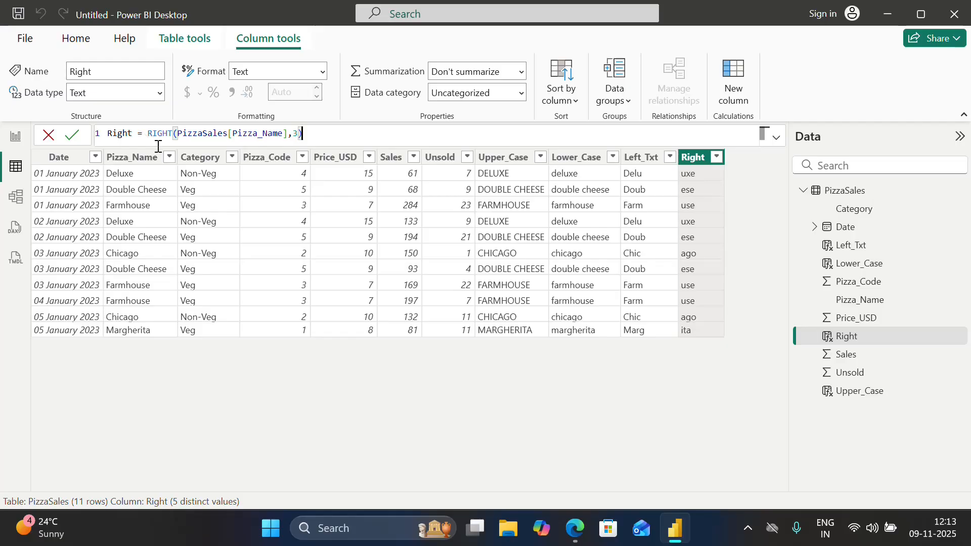
double_click(133, 135)
key("Right")
type("_")
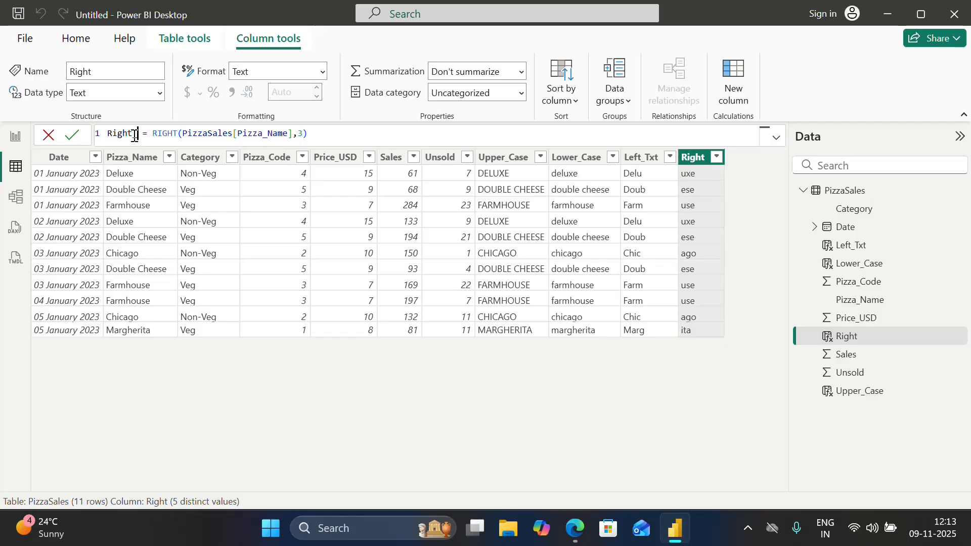
type("Tx")
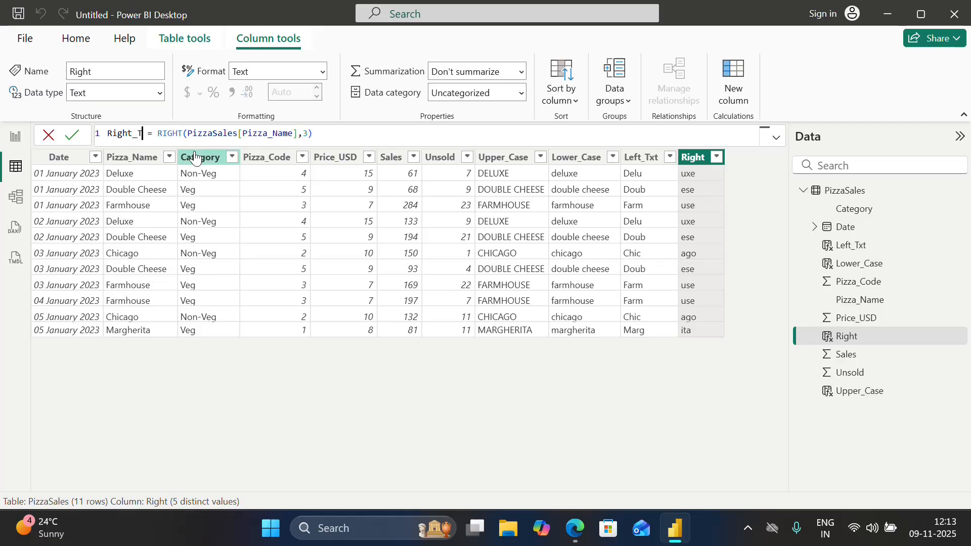
type("t")
key("Return")
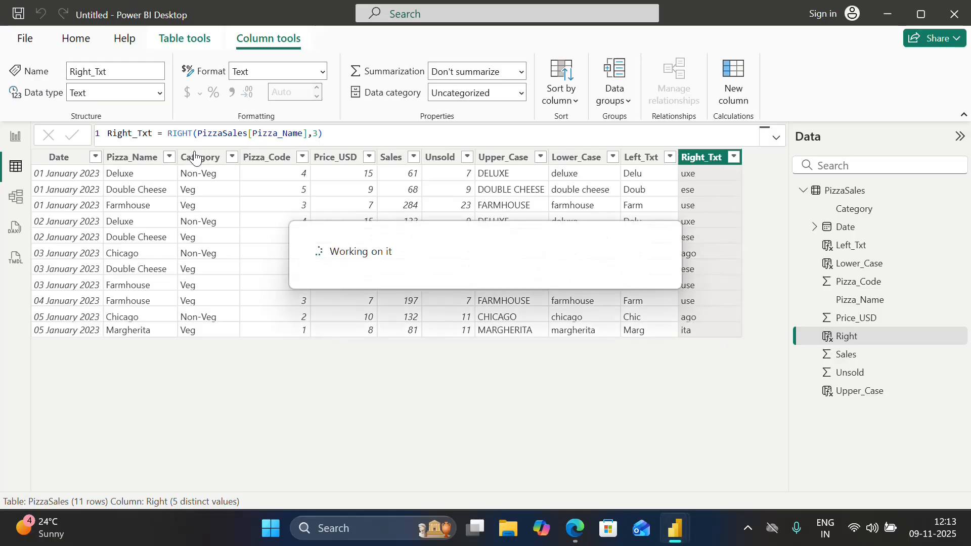
Add a further calculated column to PizzaSales with the formula MID(PizzaSales[Pizza_Name],1,4).
right_click(708, 159)
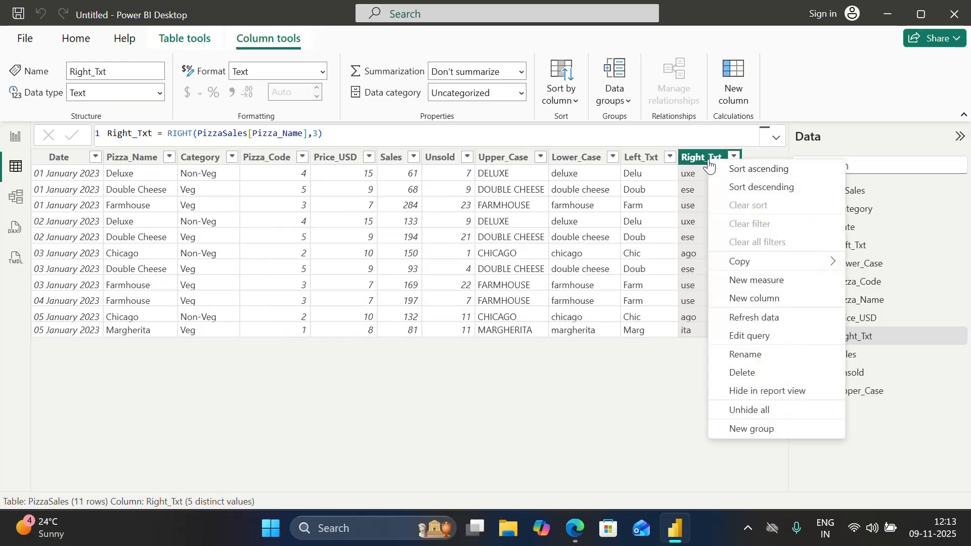
left_click(754, 299)
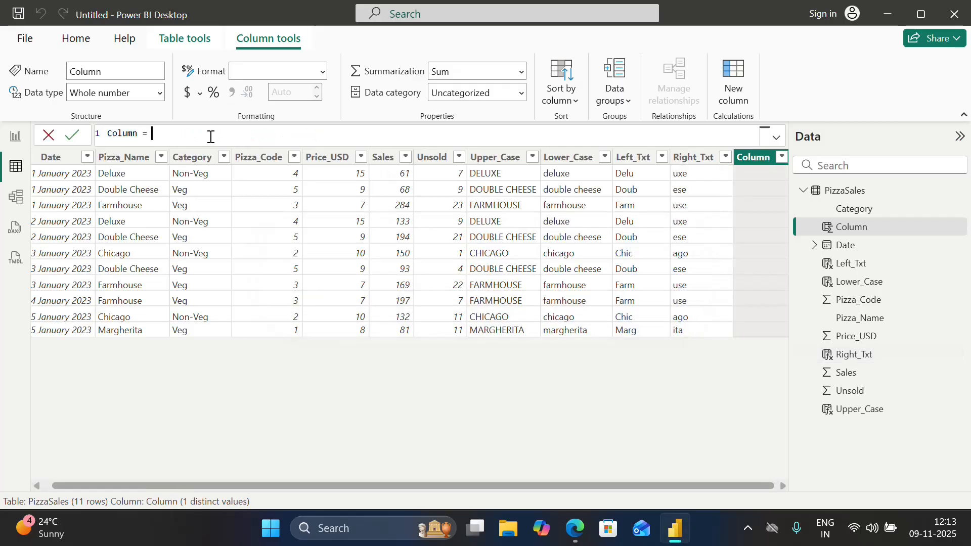
type("mid")
key("Tab")
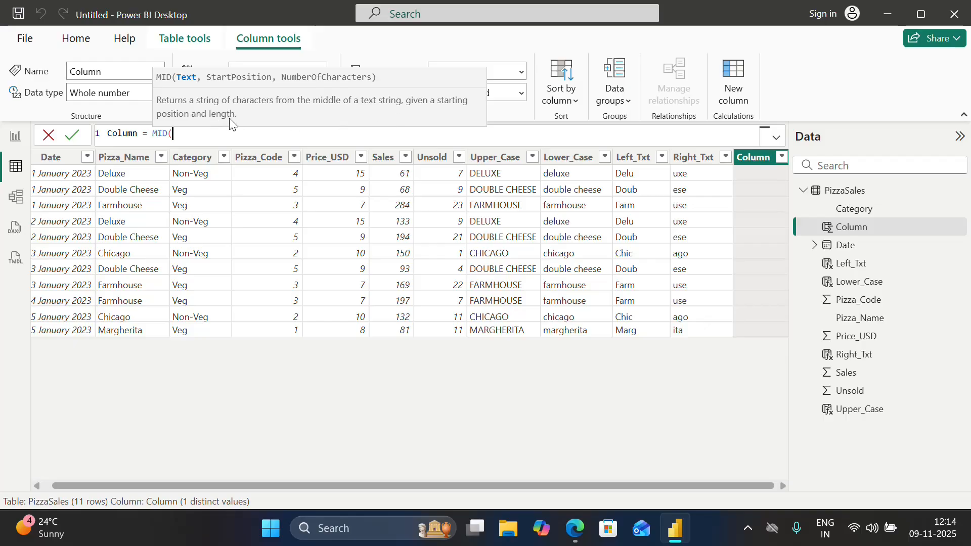
type("piz")
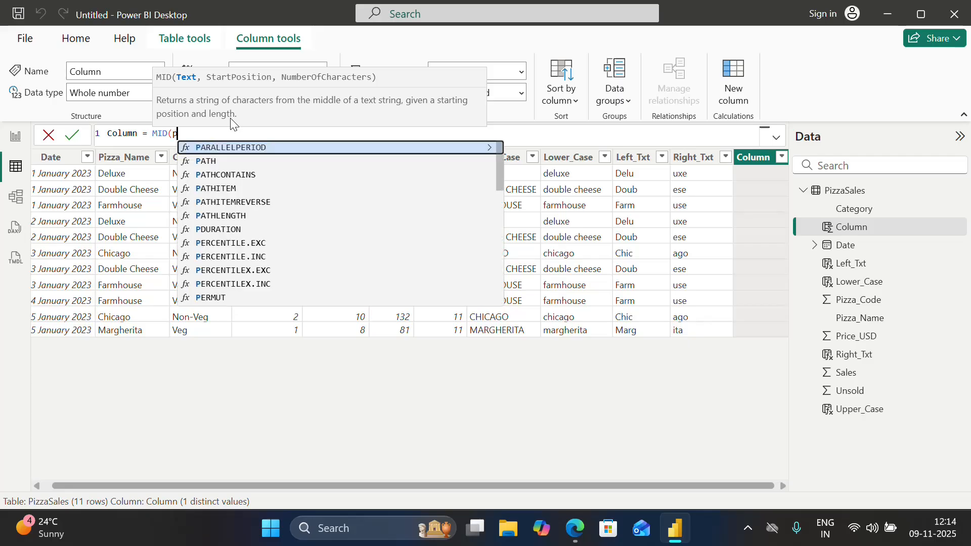
key("Down")
key("Down")
key("Down")
key("Down")
key("Down")
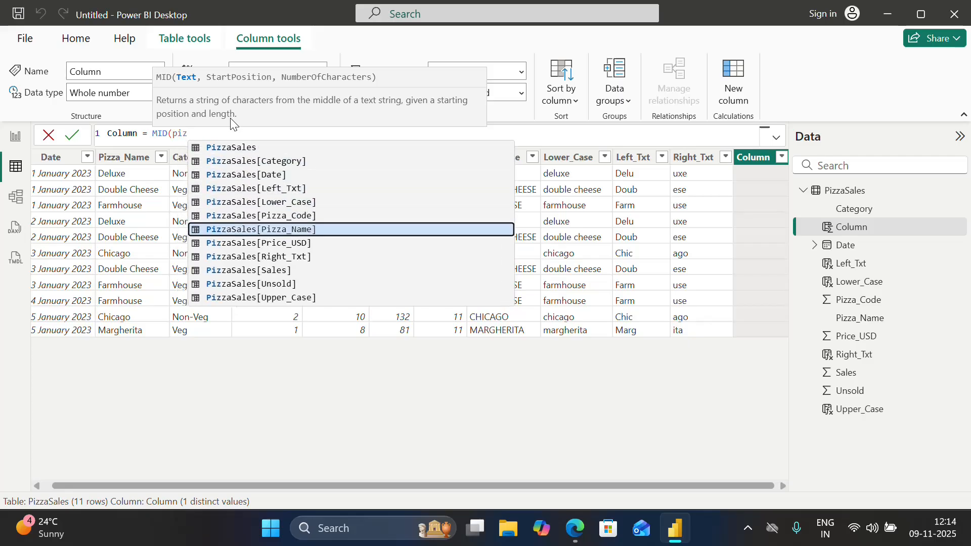
key("Tab")
type(",")
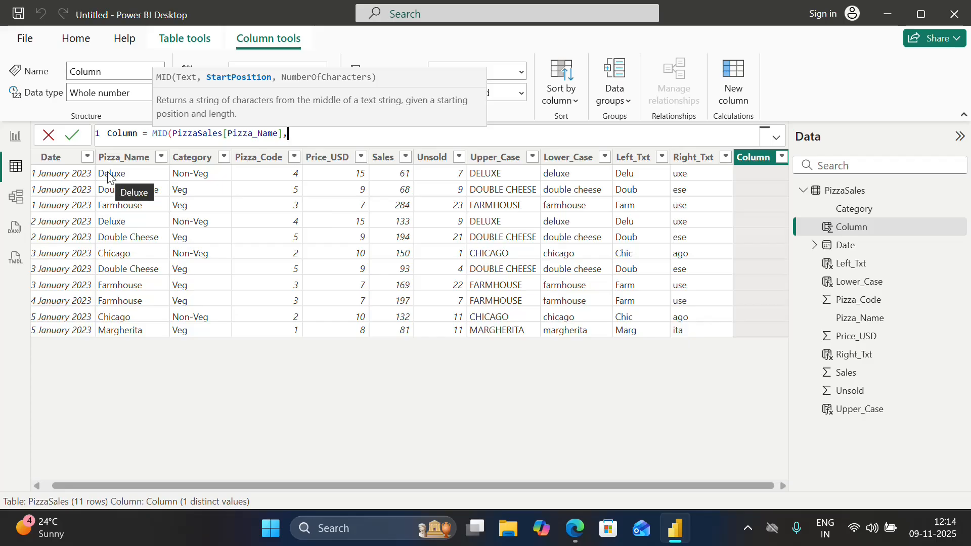
type("1,")
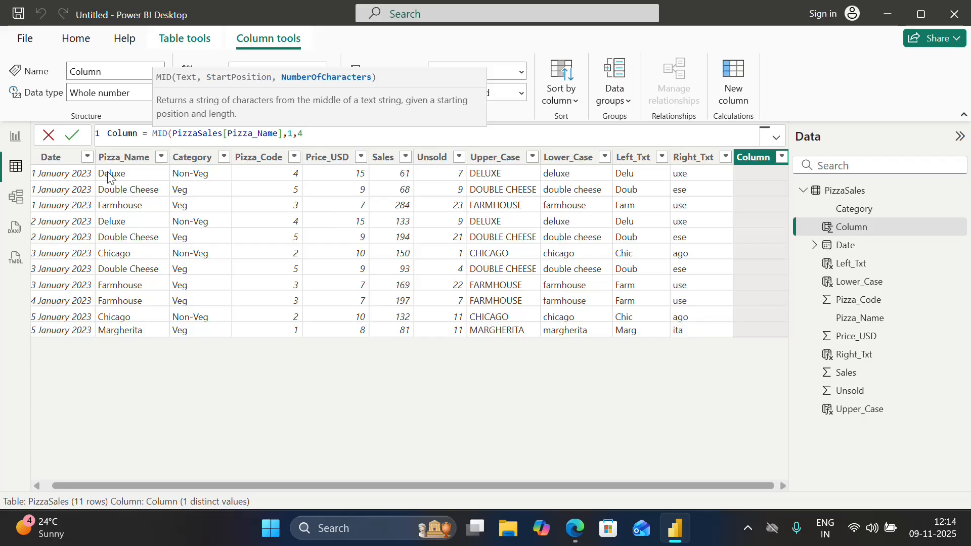
type("4)")
key("Return")
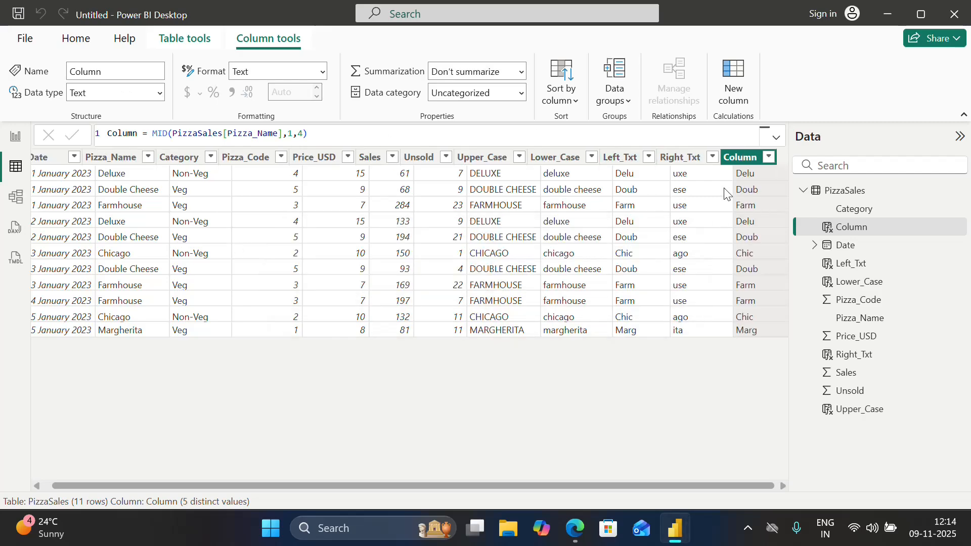
Rename the column holding the MID result to Mid_Txt in its formula.
double_click(138, 133)
key("BackSpace")
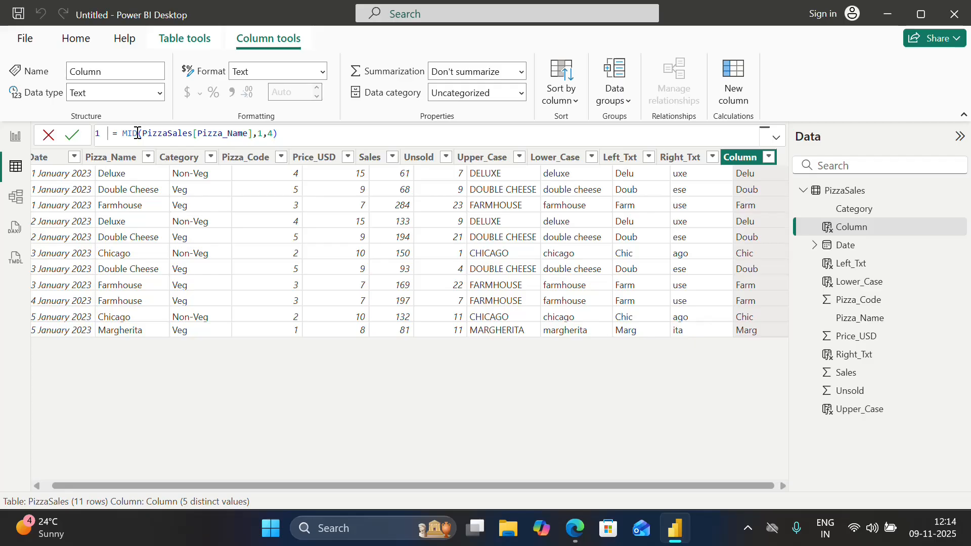
type("Mid_")
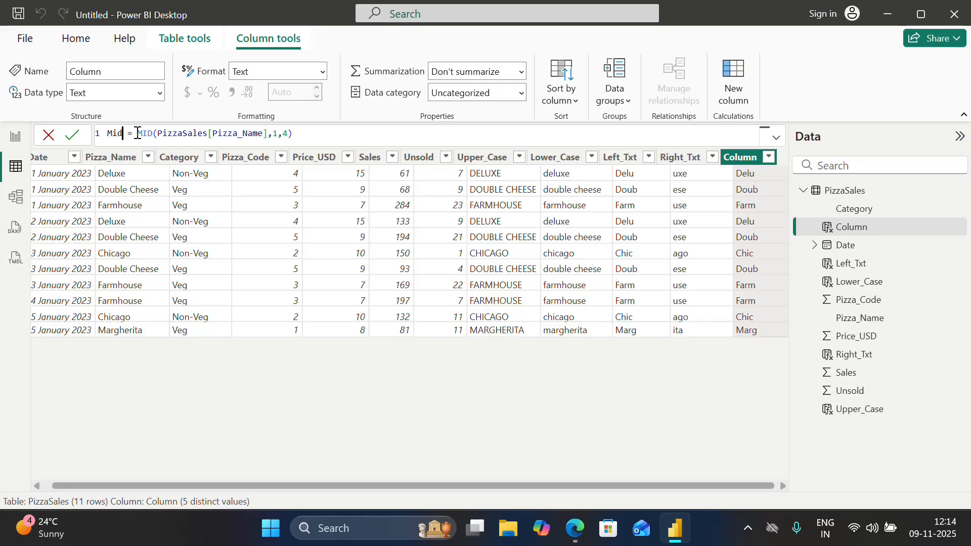
type("Txt")
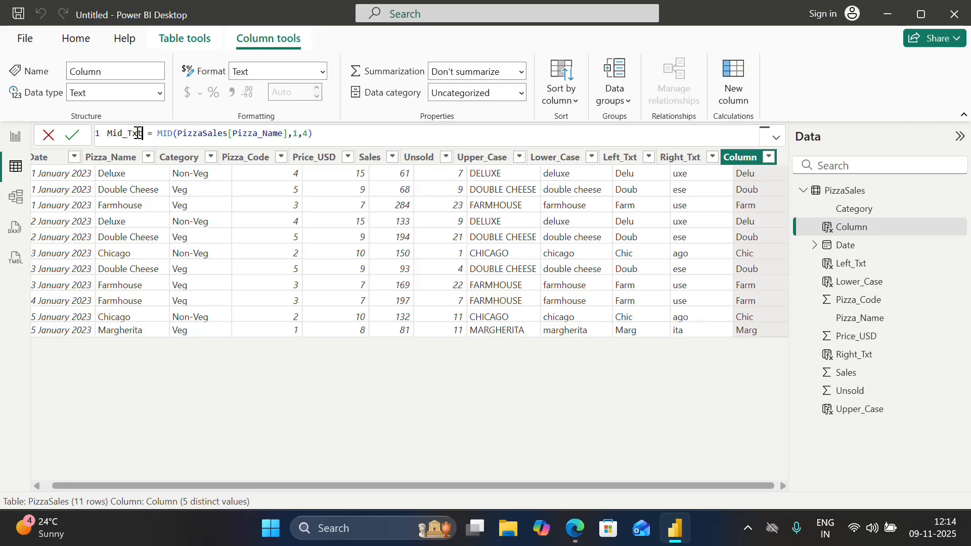
key("Return")
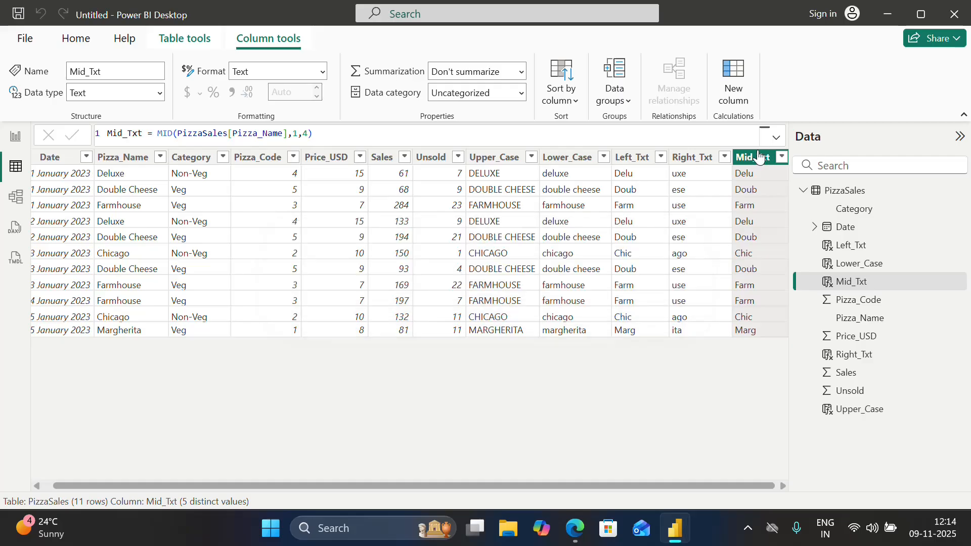
Add another calculated column to PizzaSales with the formula LEN(PizzaSales[Pizza_Name]).
right_click(756, 162)
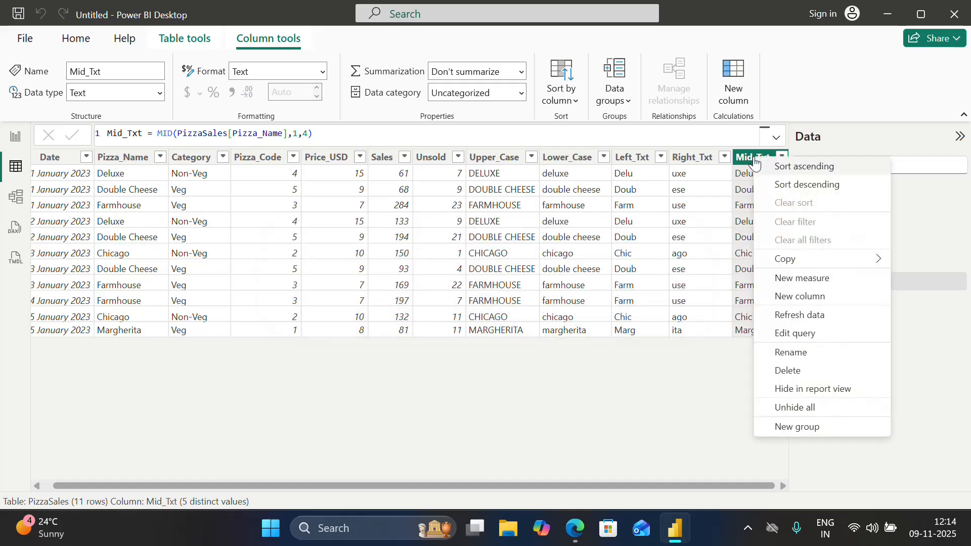
left_click(803, 297)
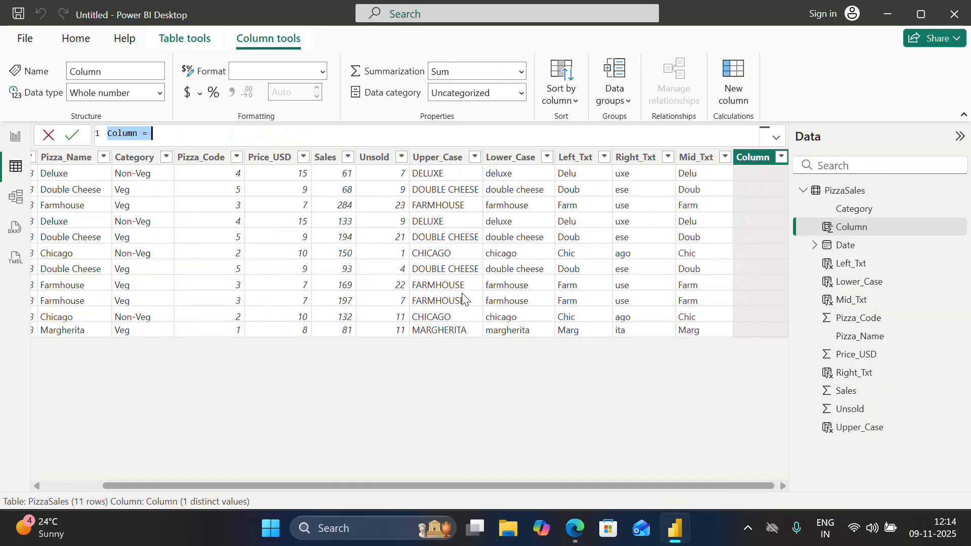
left_click(182, 138)
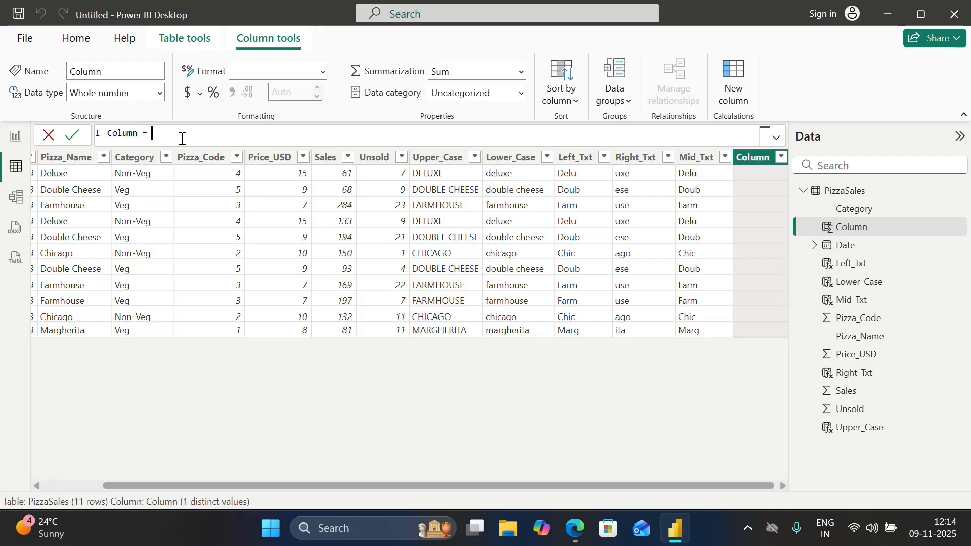
type("len")
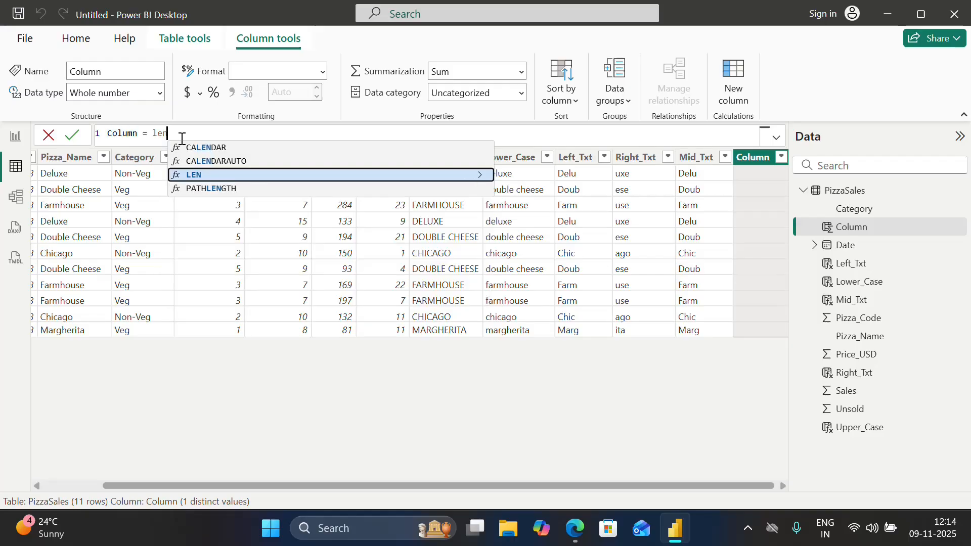
key("Tab")
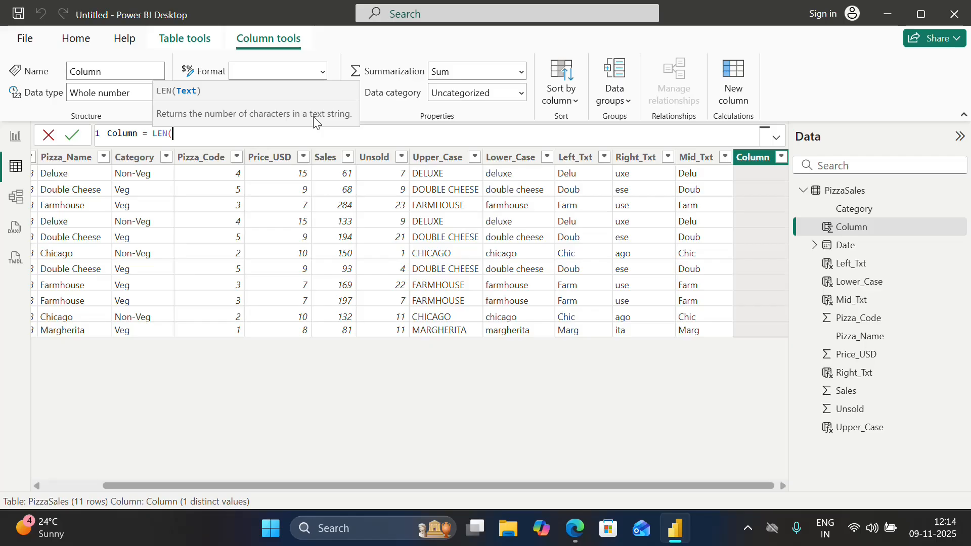
type("piz")
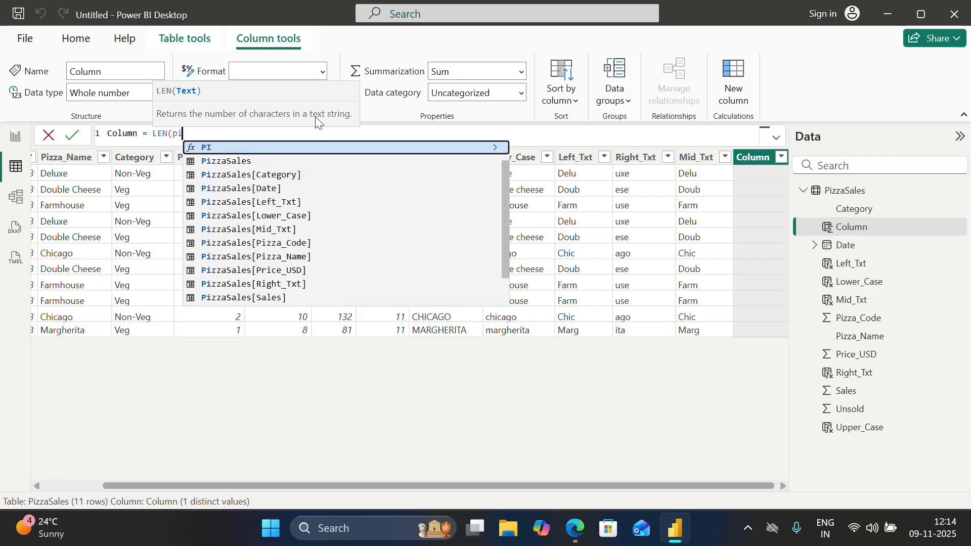
key("Down")
key("Down")
key("Down")
key("Down")
key("Down")
key("Down")
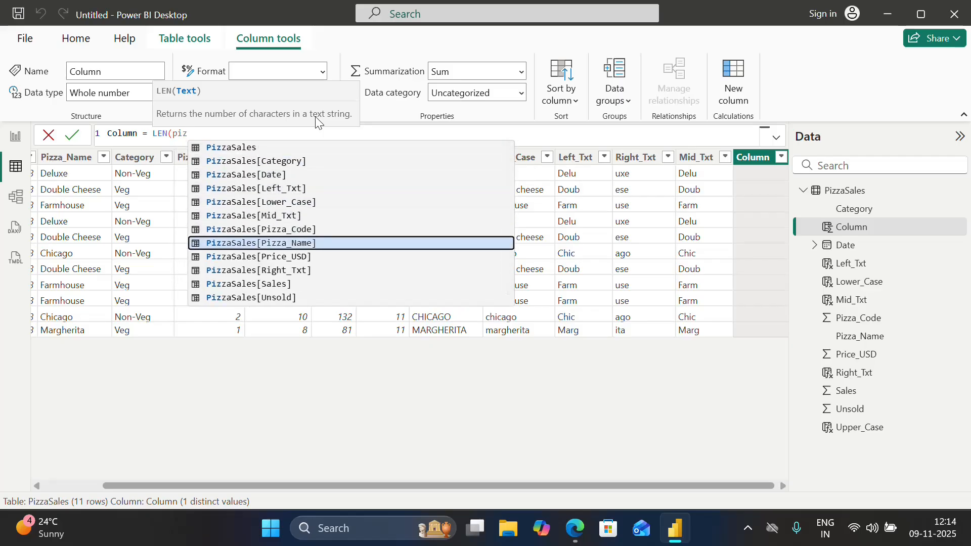
key("Tab")
key("Return")
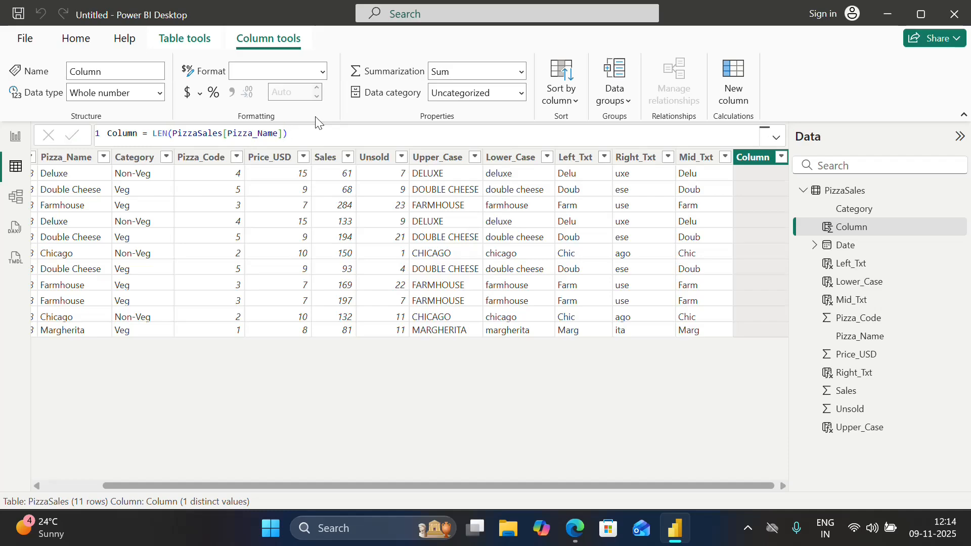
Rename the column holding the pizza name lengths to Len_Txt in its formula.
left_click(138, 133)
key("BackSpace")
key("BackSpace")
key("BackSpace")
key("BackSpace")
key("BackSpace")
key("BackSpace")
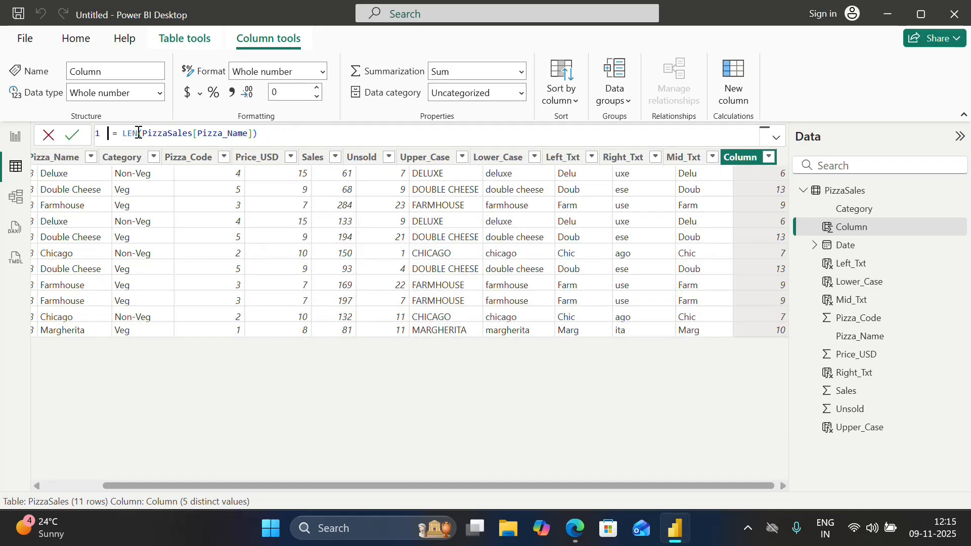
type("Len_T")
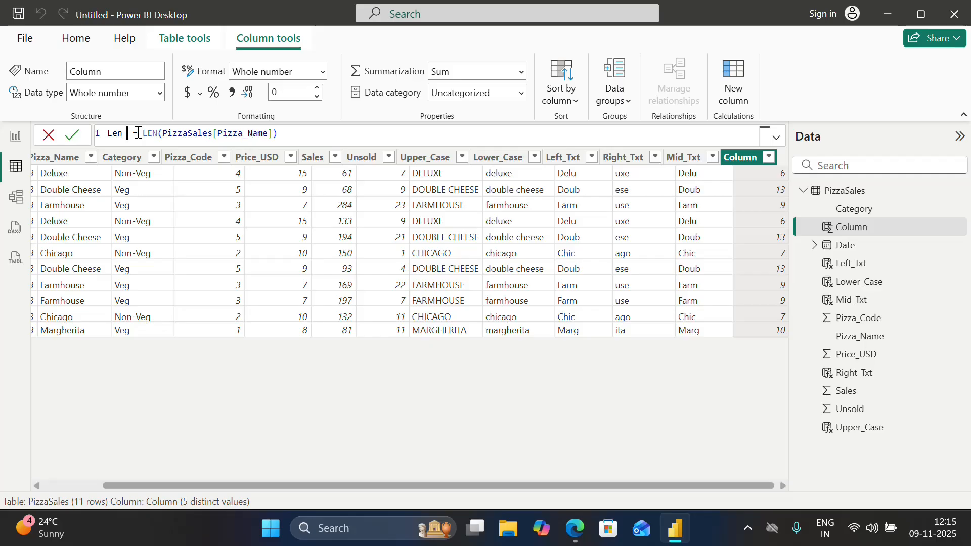
type("xt")
key("Return")
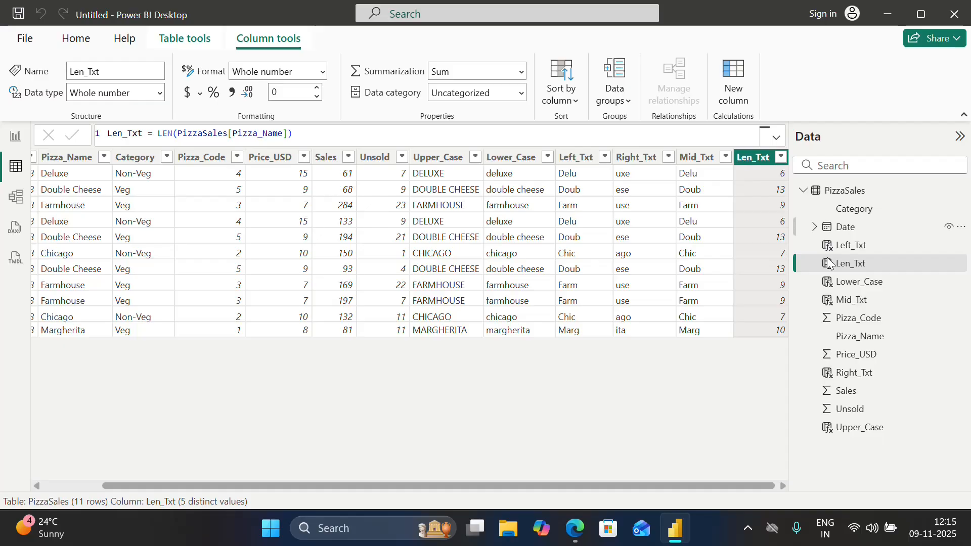
Add a new calculated column to PizzaSales and begin its formula with the REPLACE function.
right_click(750, 159)
left_click(789, 297)
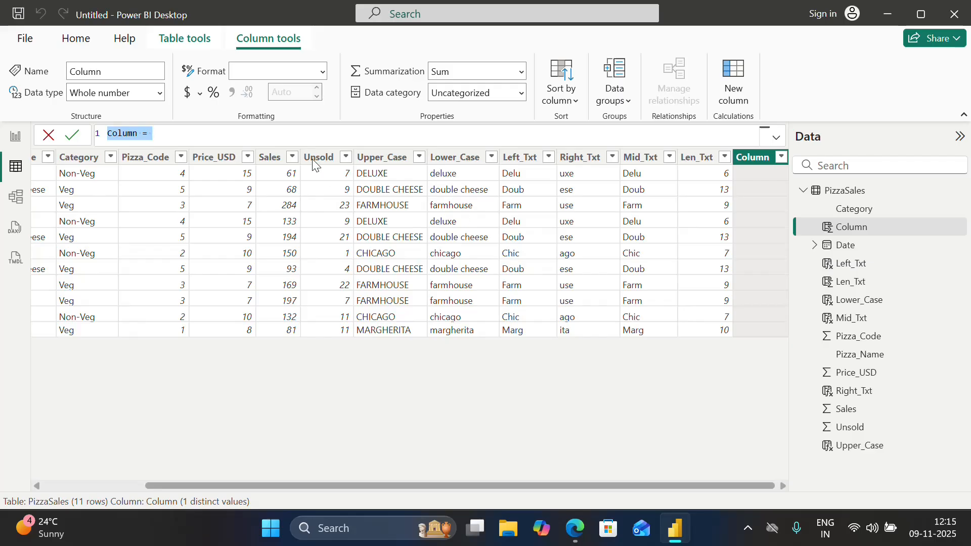
left_click(268, 137)
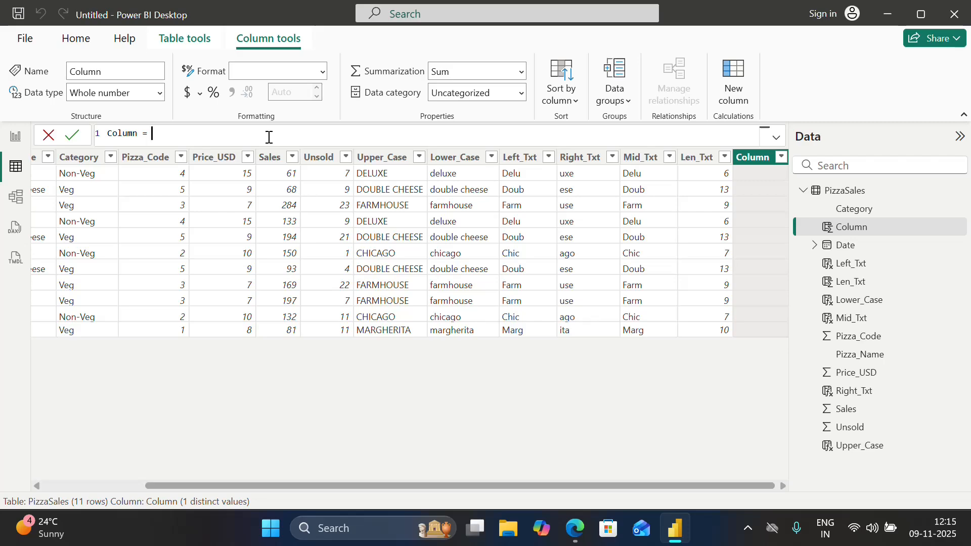
type("repl")
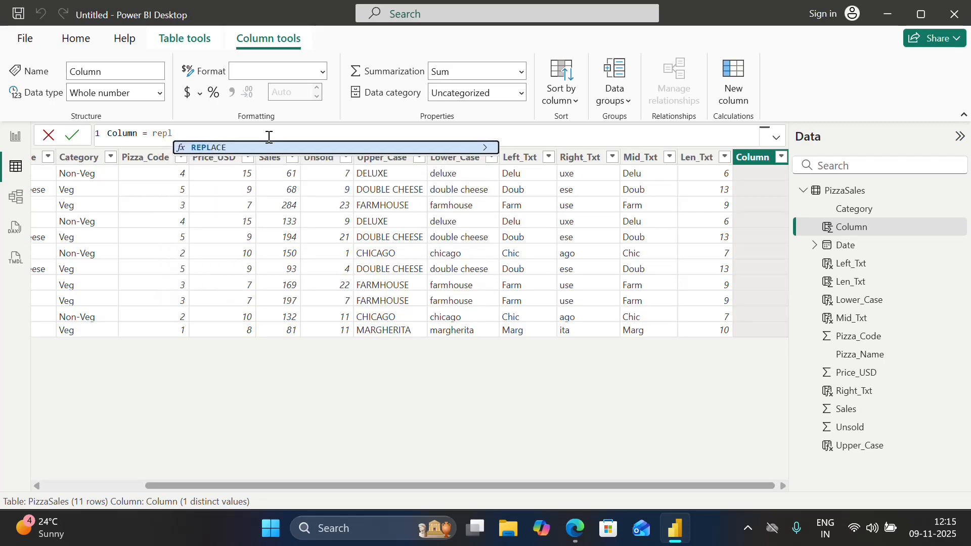
key("Tab")
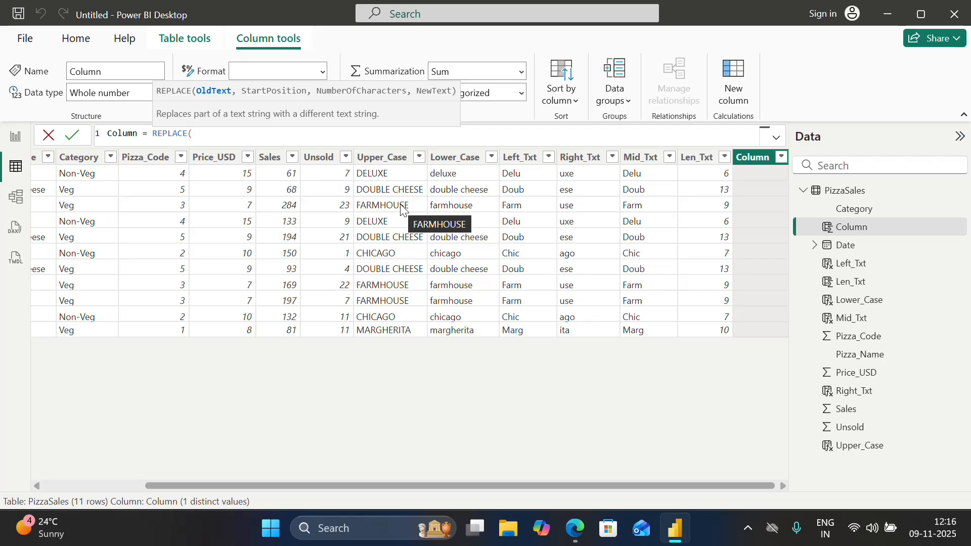
type("pli")
key("BackSpace")
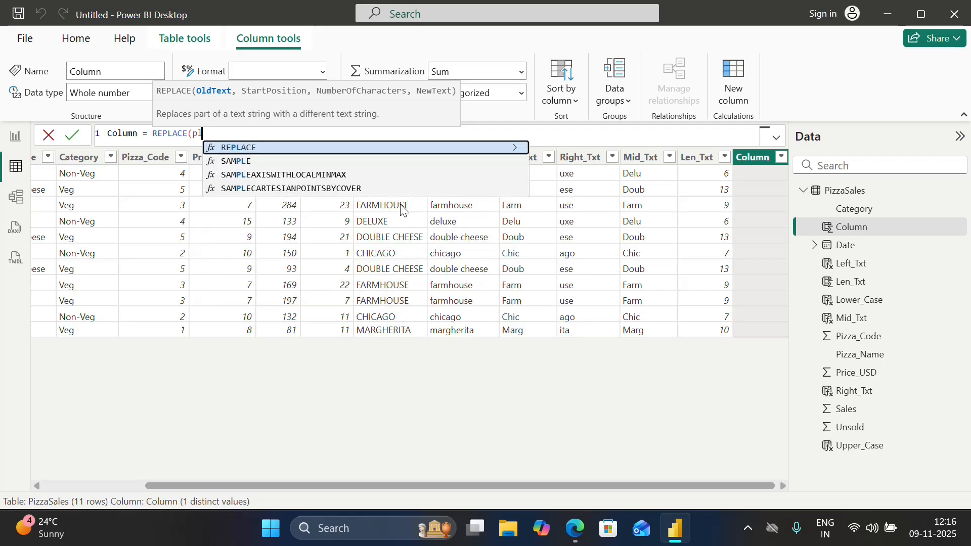
key("BackSpace")
key("BackSpace")
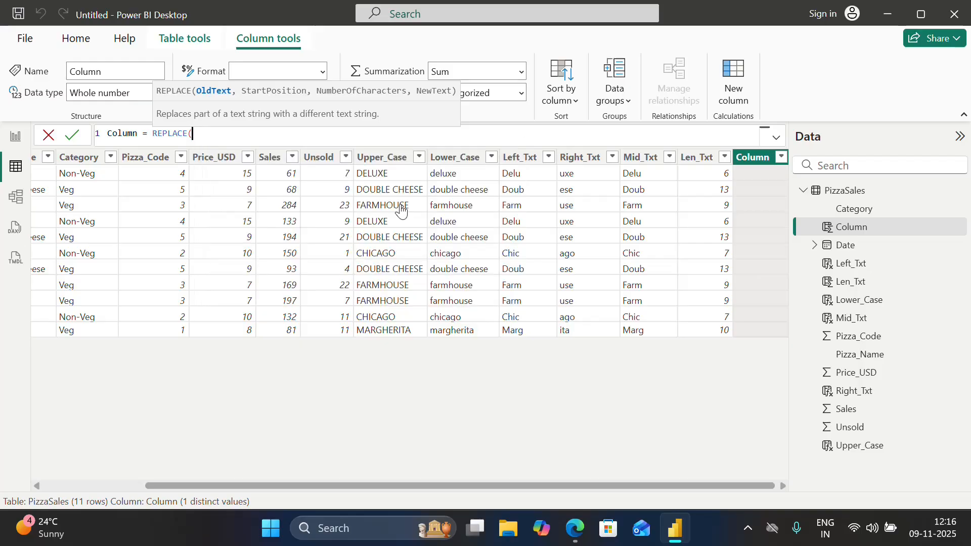
Enter PizzaSales[Pizza_Name] as the old text argument of the REPLACE formula.
type("pi")
key("Down")
key("Down")
key("Down")
key("Down")
key("Down")
key("Down")
key("Down")
key("Down")
key("Down")
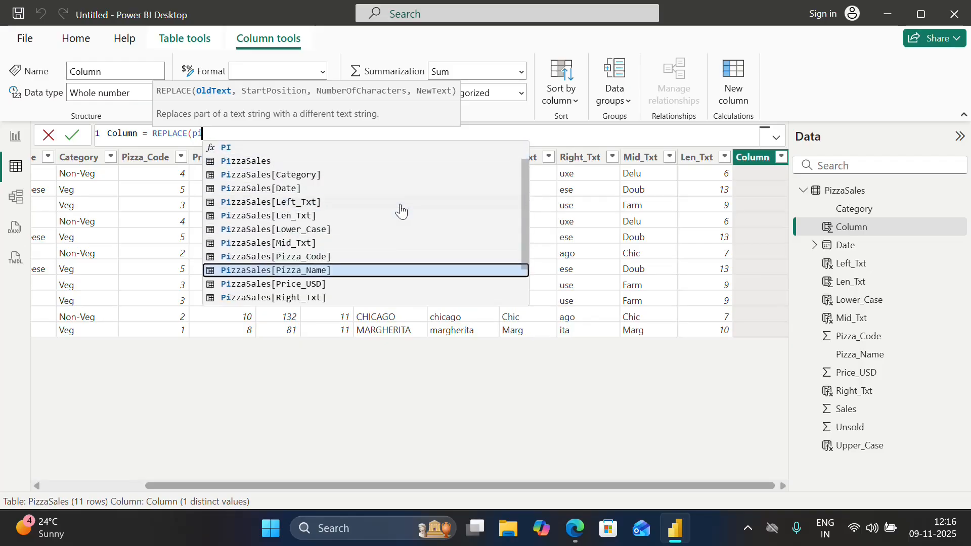
type(",")
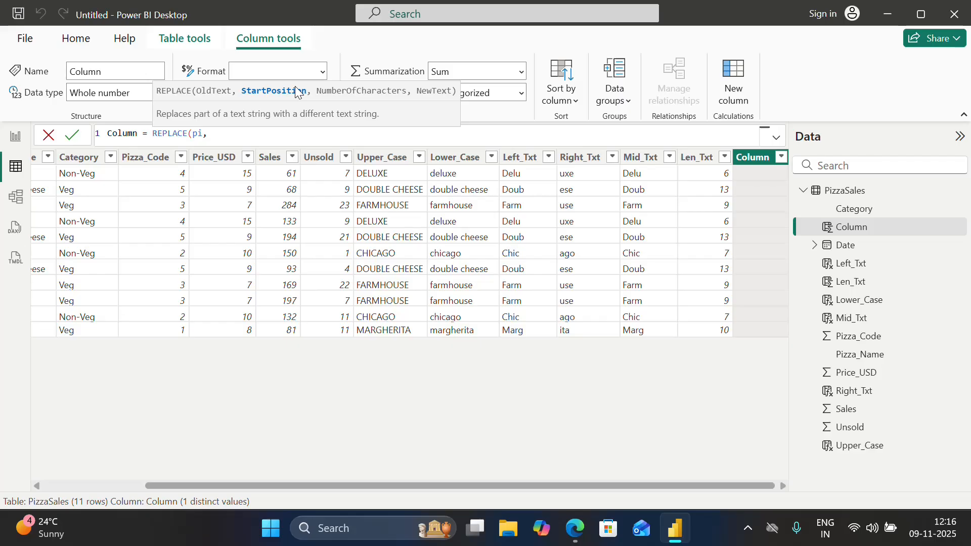
key("BackSpace")
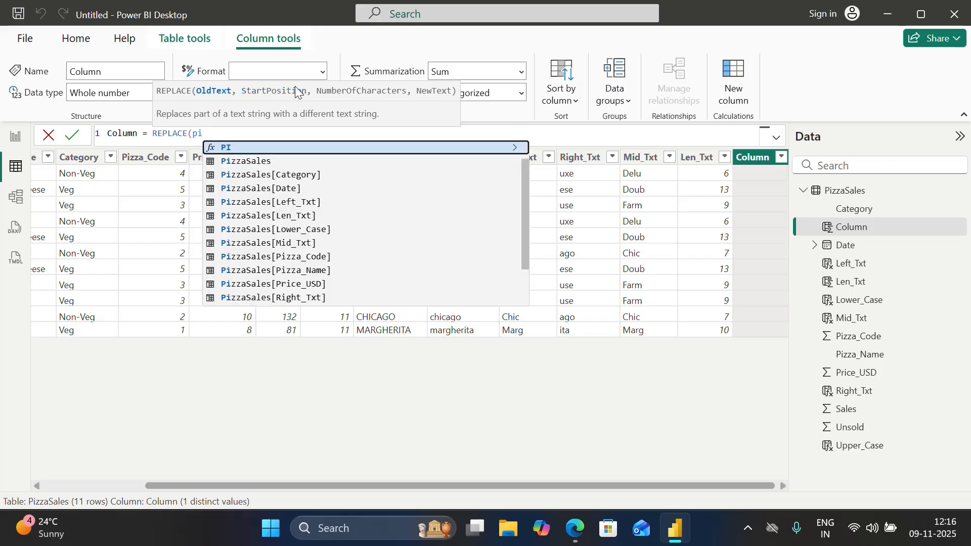
key("Down")
key("Down")
key("Down")
key("Down")
key("Down")
key("Down")
key("Down")
key("Down")
key("Down")
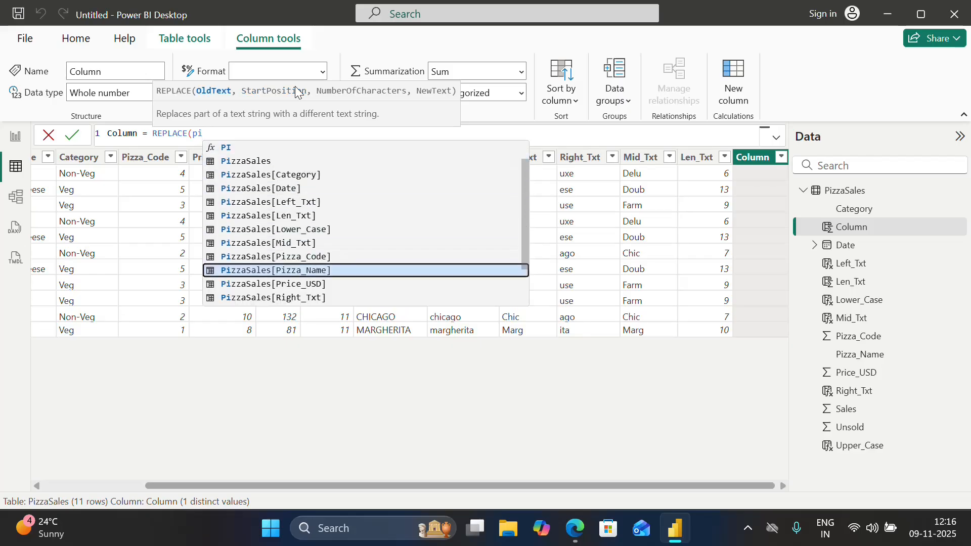
key("Tab")
type(",")
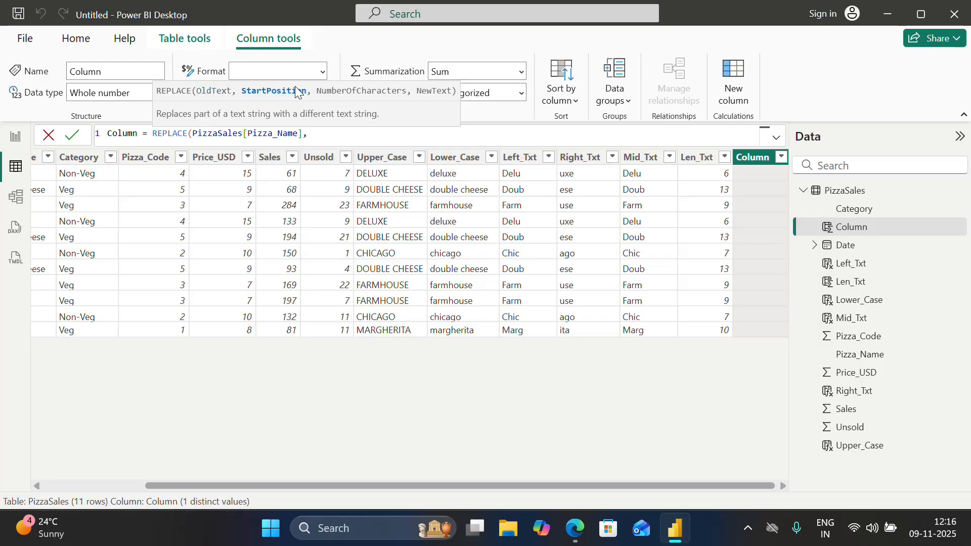
Complete the REPLACE formula with start position 1, 3 characters and the new text "DKS-", and commit it.
type("1,")
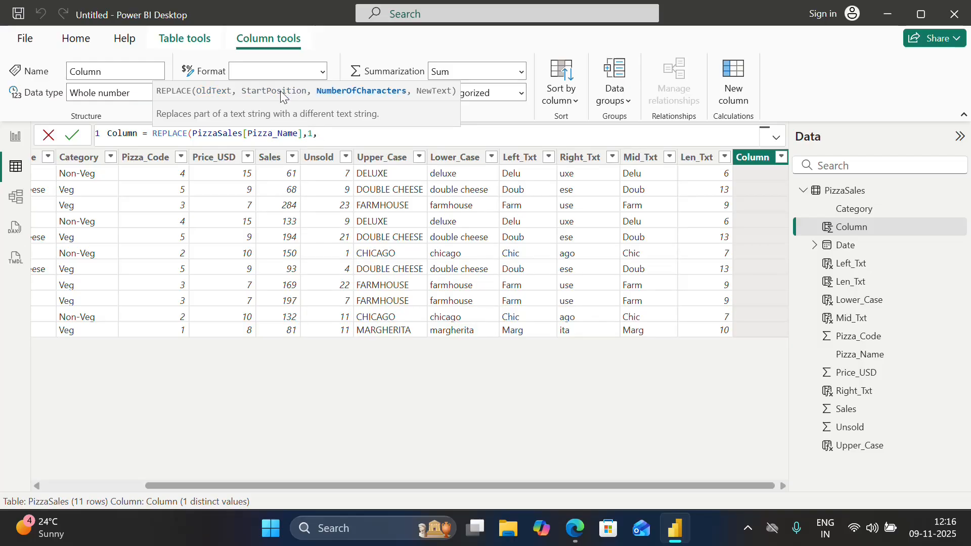
type(" 3, ")
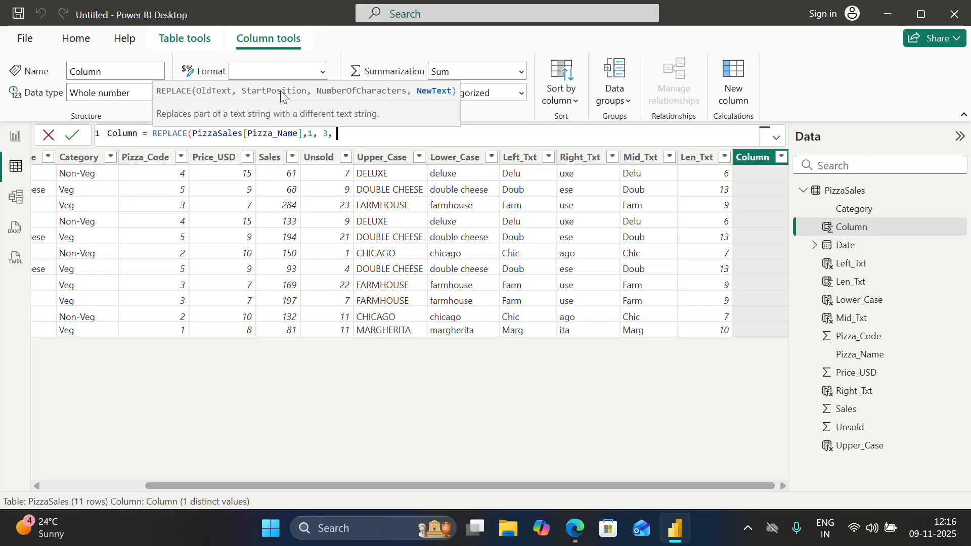
type("\"DKS)")
key("BackSpace")
type("\")")
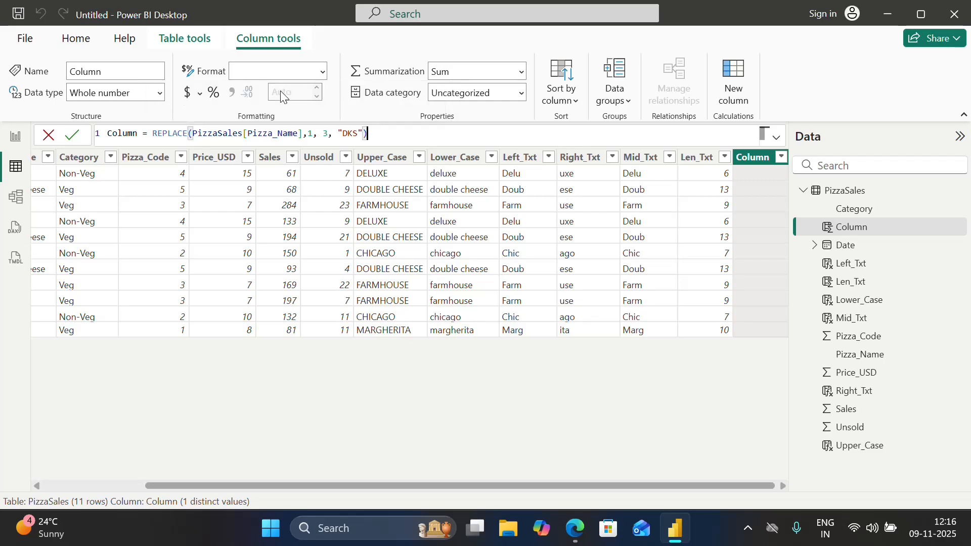
key("Left")
key("Left")
type("-")
key("Return")
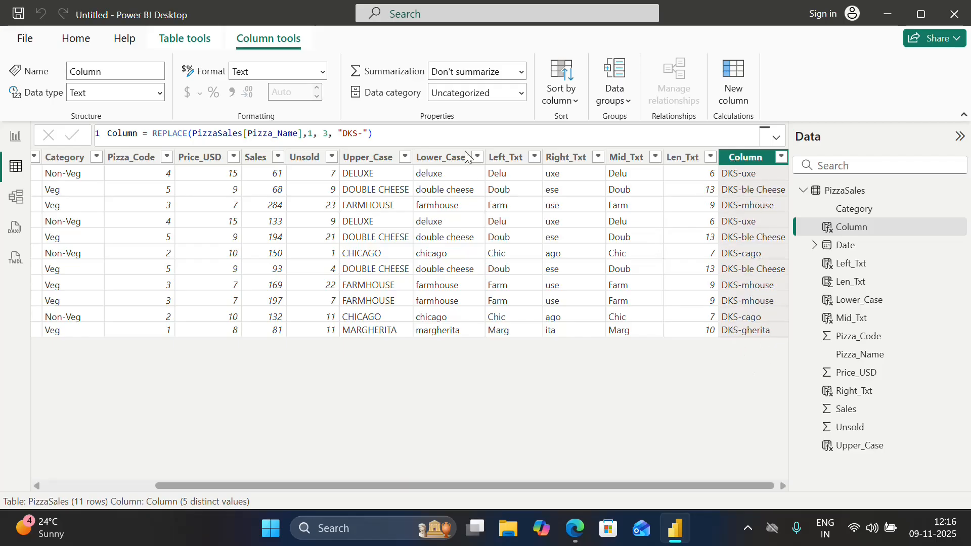
Rename the column holding the REPLACE result to Replace_Txt in its formula.
left_click(139, 133)
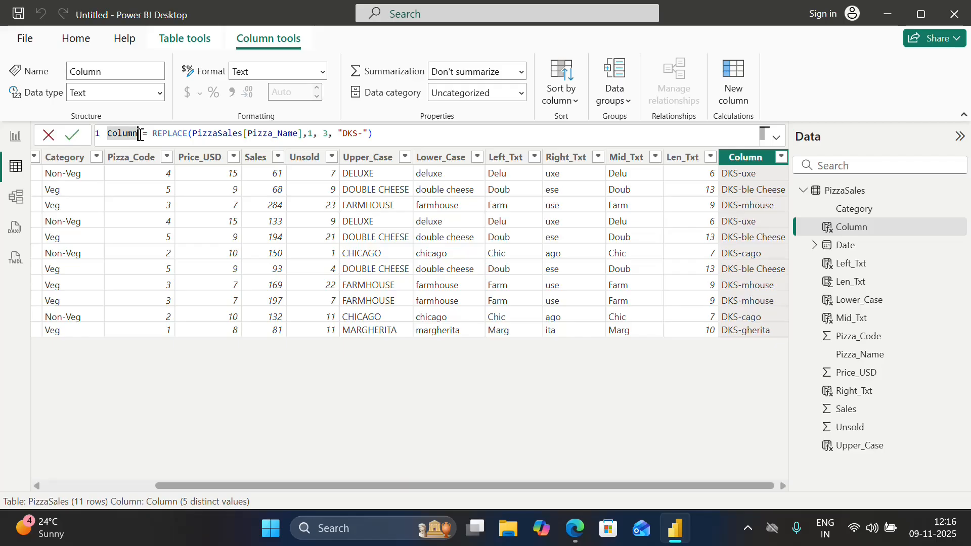
key("BackSpace")
key("BackSpace")
key("BackSpace")
key("BackSpace")
key("BackSpace")
key("BackSpace")
key("BackSpace")
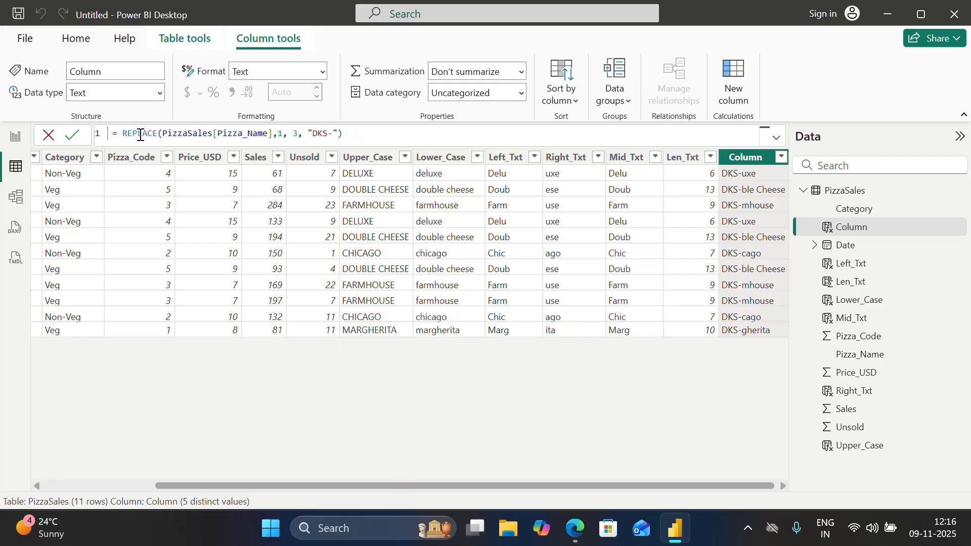
type("Repl")
type("ace ")
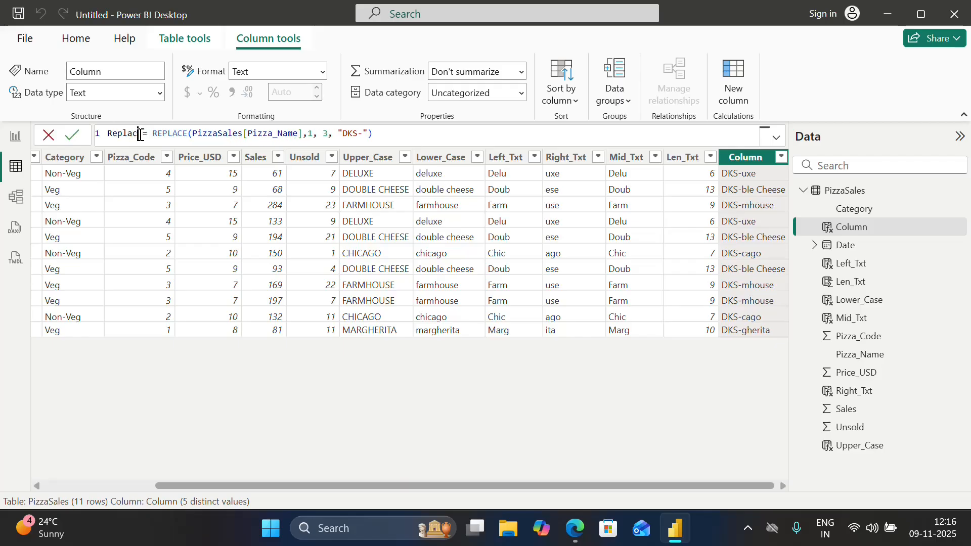
type("_Txt")
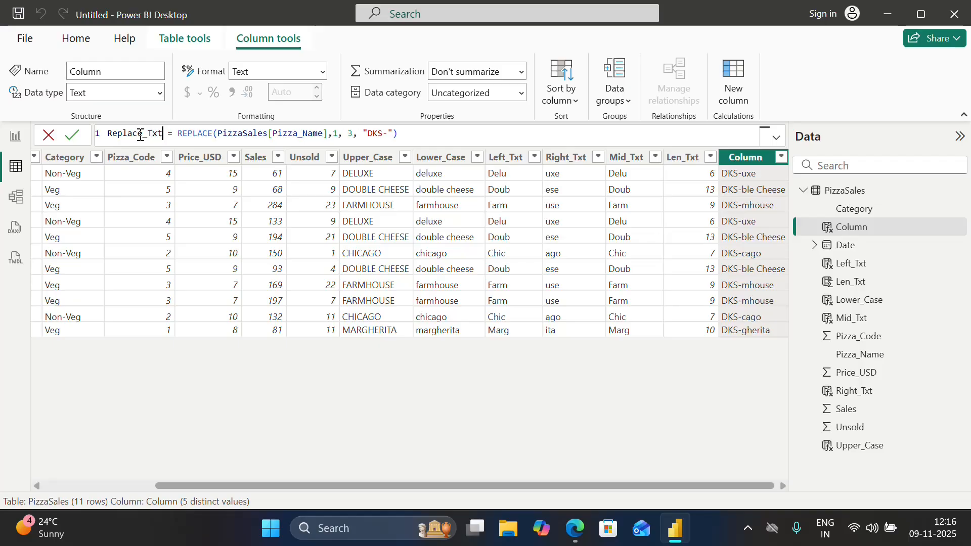
key("Return")
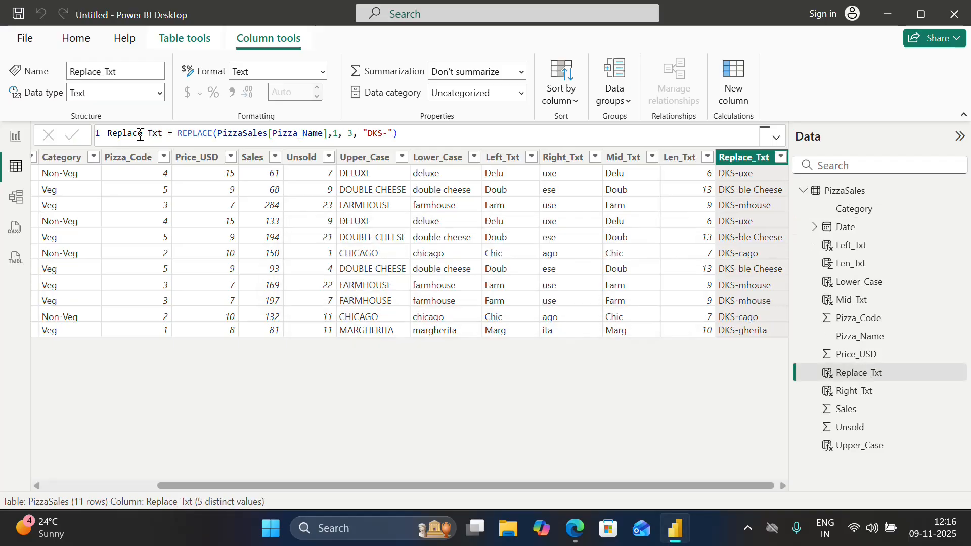
Add a new calculated column to PizzaSales and begin its formula with the SEARCH function.
right_click(728, 160)
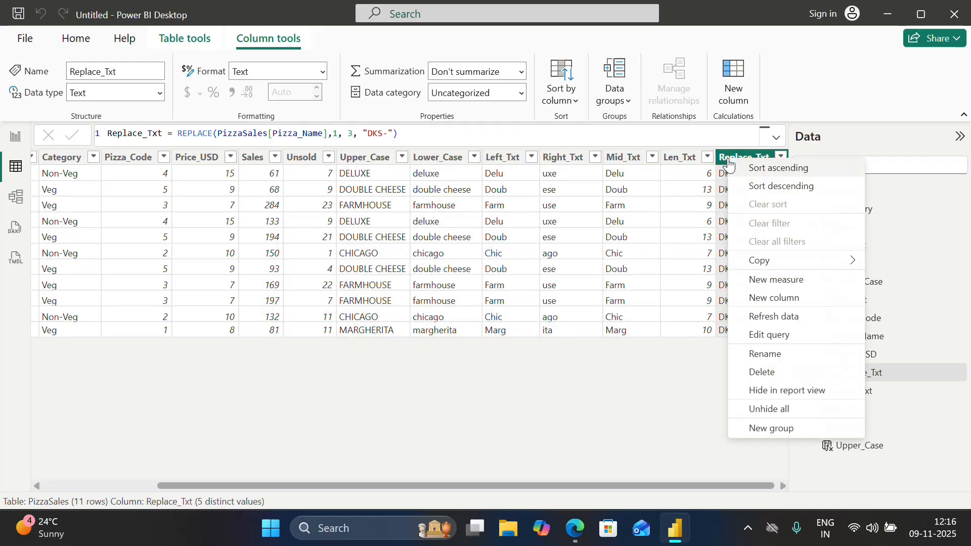
left_click(782, 304)
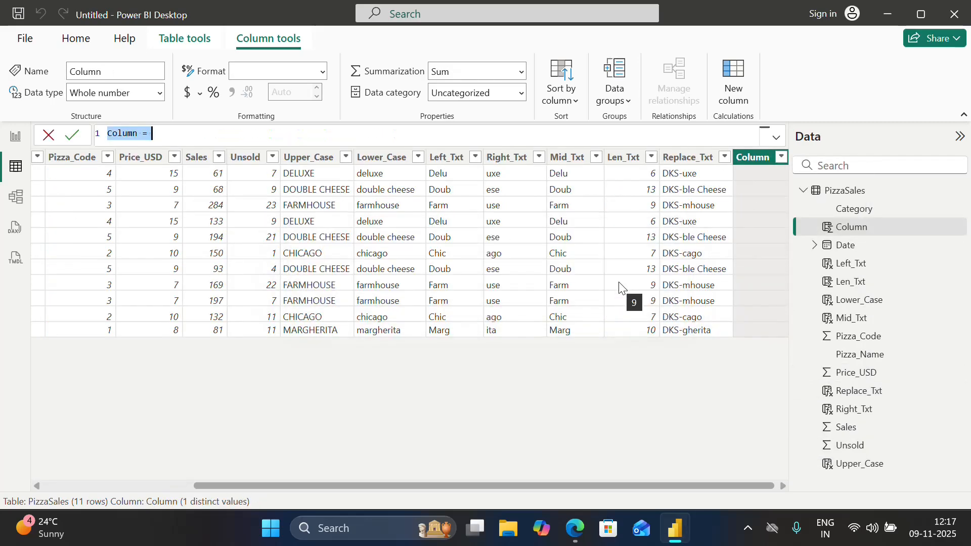
left_click(262, 137)
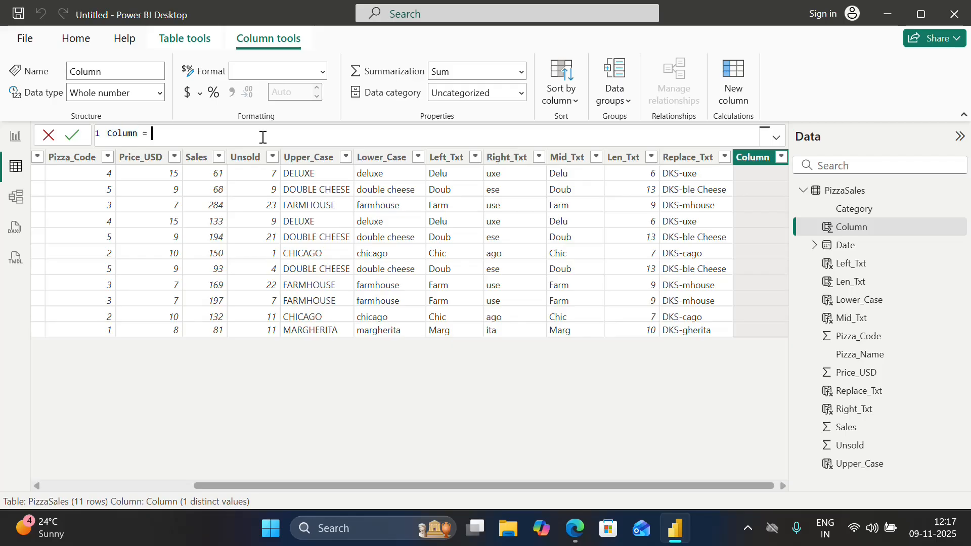
type("ser")
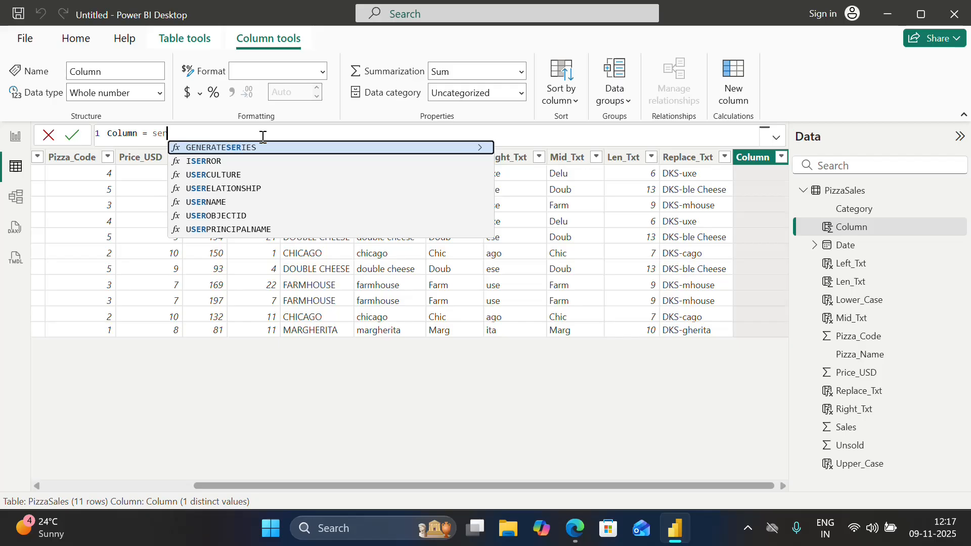
key("BackSpace")
type("ar")
key("Tab")
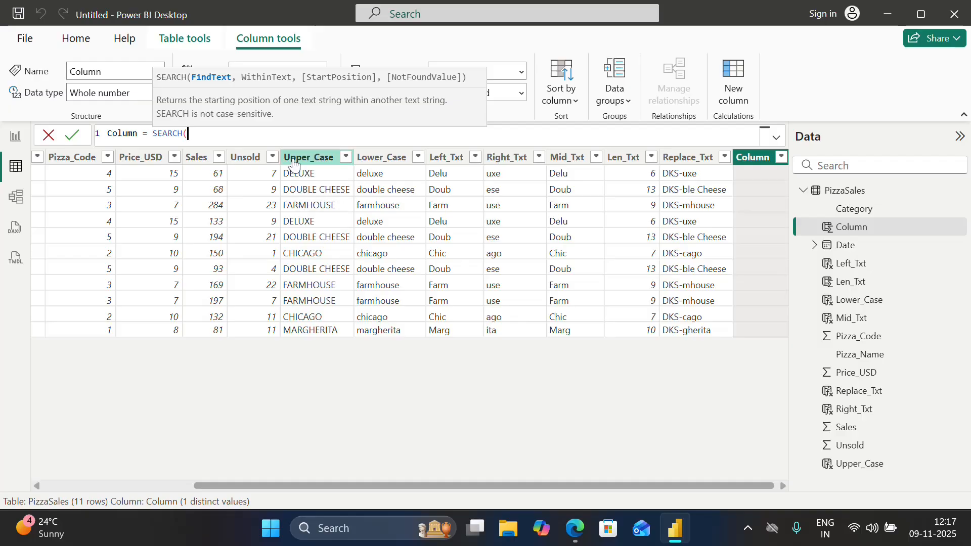
Enter "x" as the find text and PizzaSales[Pizza_Name] as the within text of the SEARCH formula.
type("\"x\",")
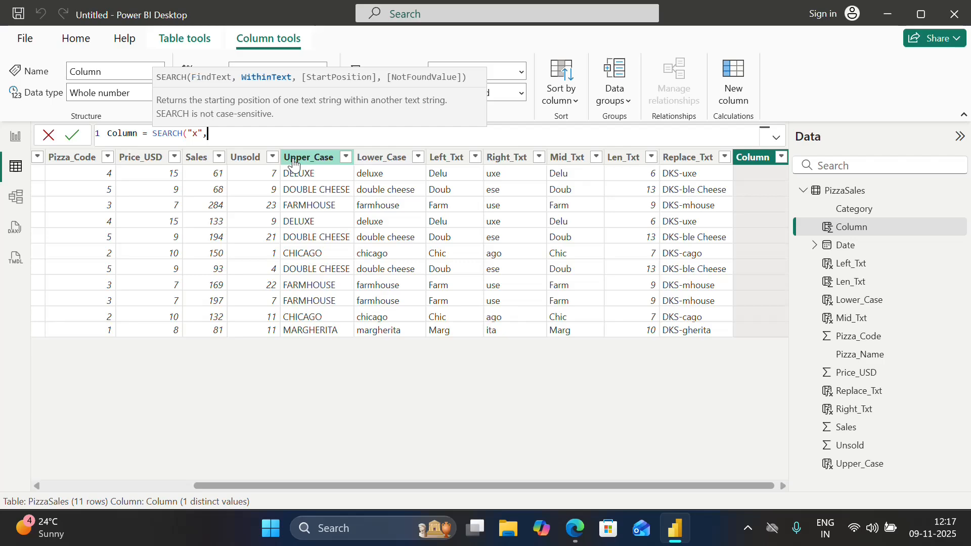
type("piz")
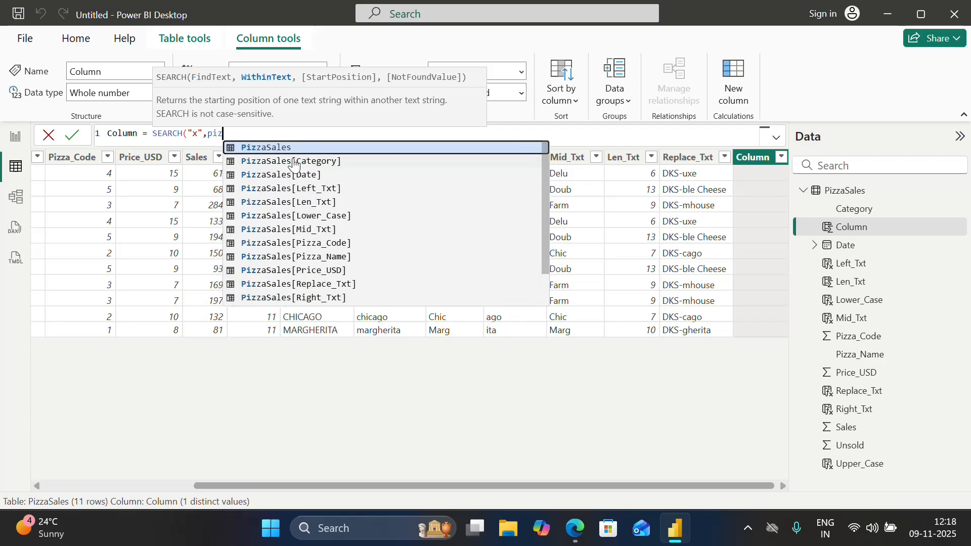
type("za")
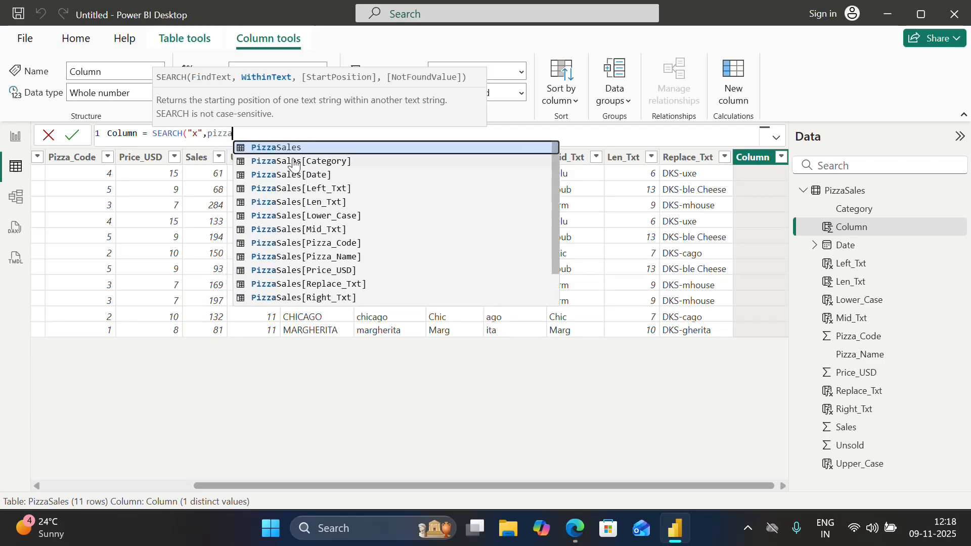
key("Down")
key("Down")
key("Down")
key("Down")
key("Down")
key("Down")
key("Down")
key("Down")
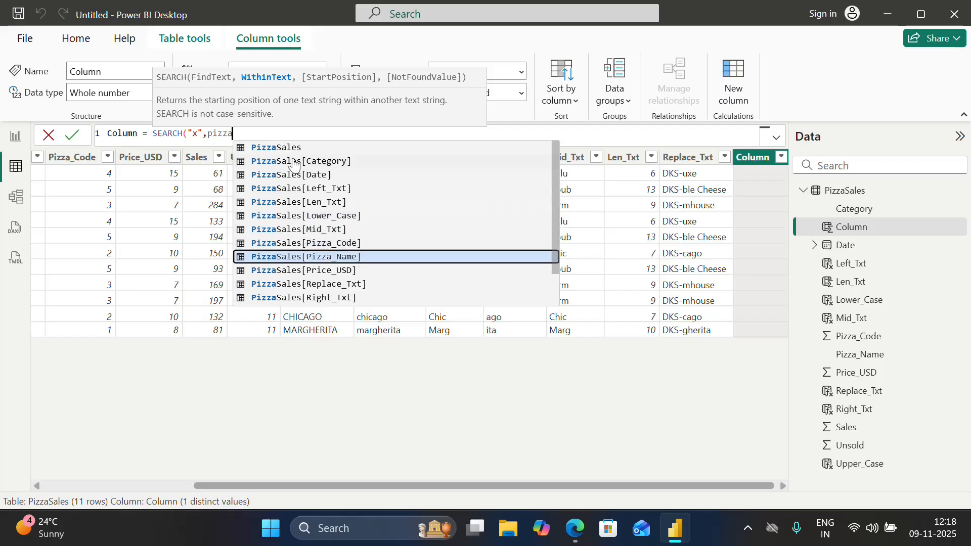
key("Tab")
type(",")
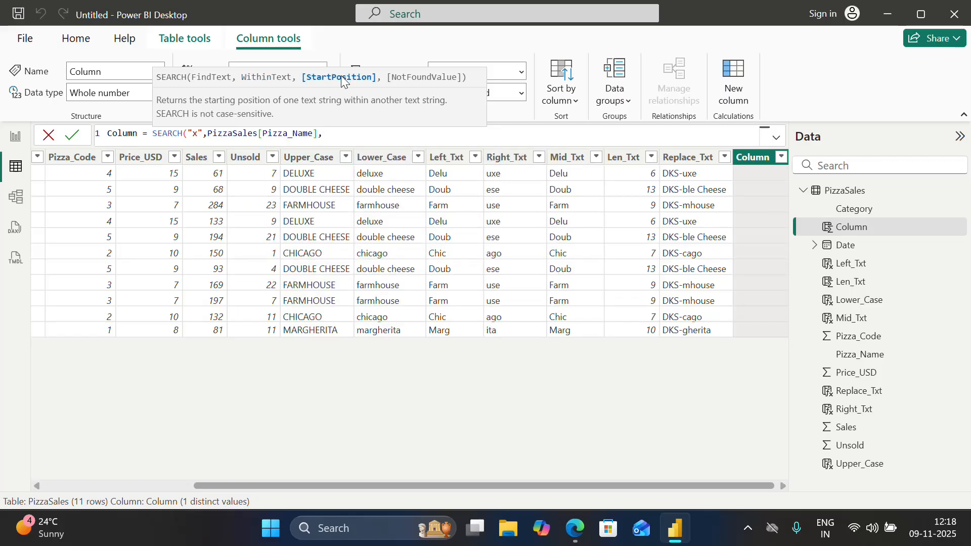
Complete the SEARCH formula with start position 1 and not-found value 0, and commit it.
type("1,")
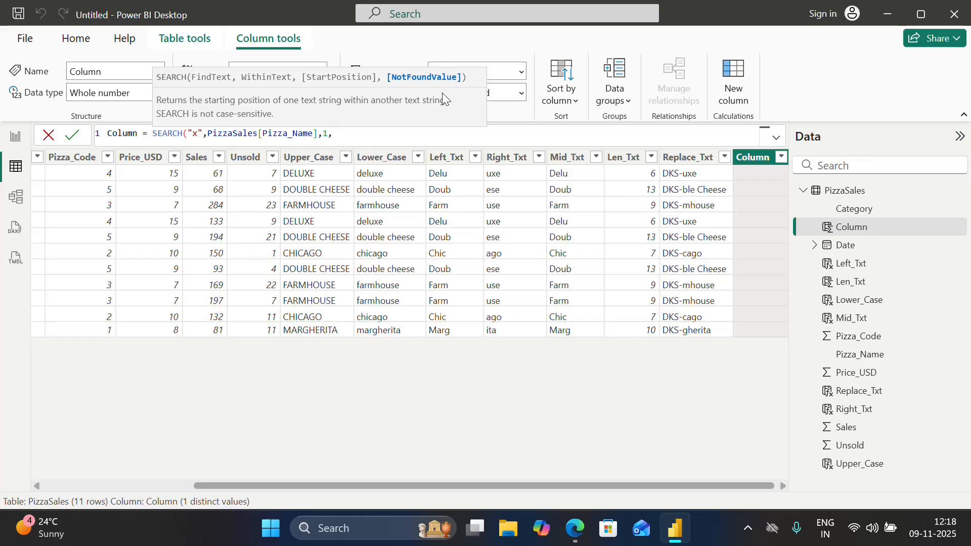
type(" 0)")
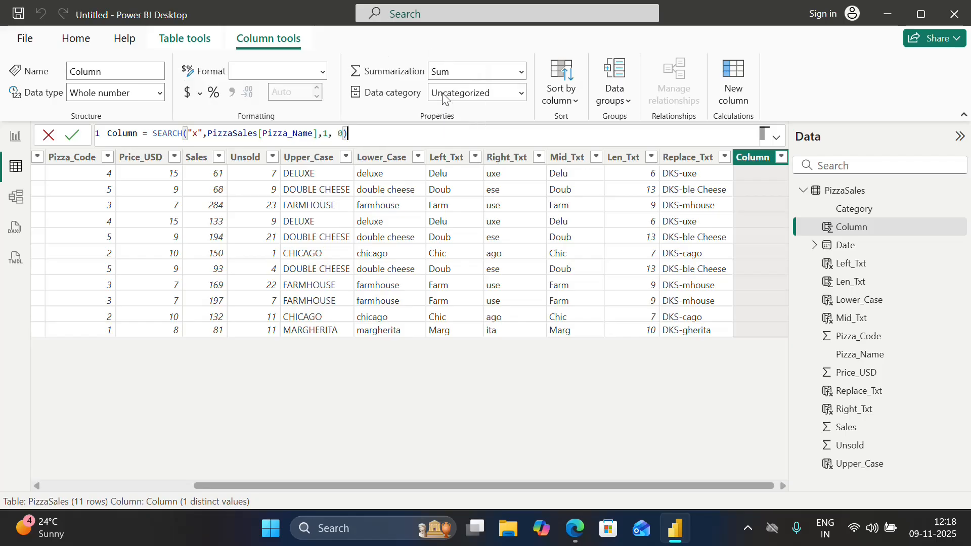
key("Return")
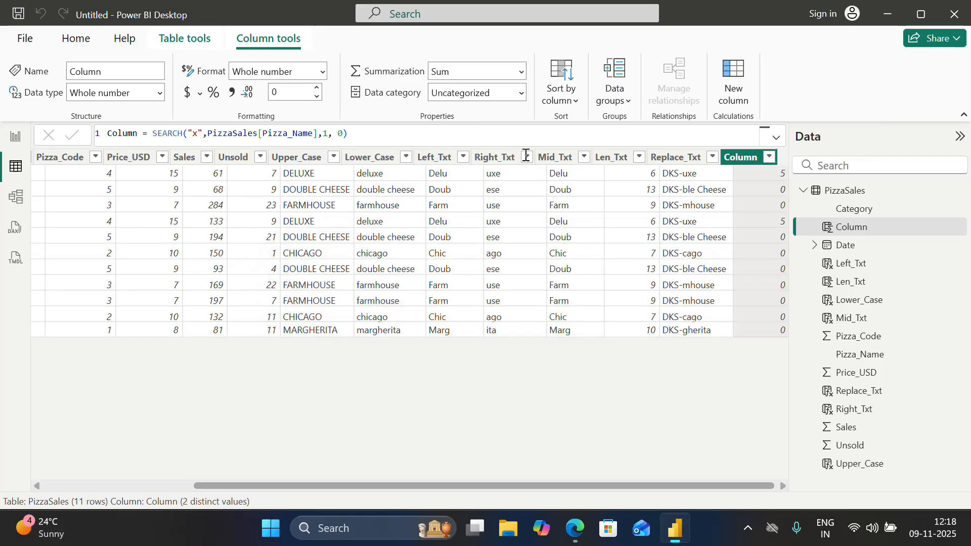
Rename the column holding the SEARCH result to Search_Txt in its formula.
double_click(134, 133)
type("C")
type("earc")
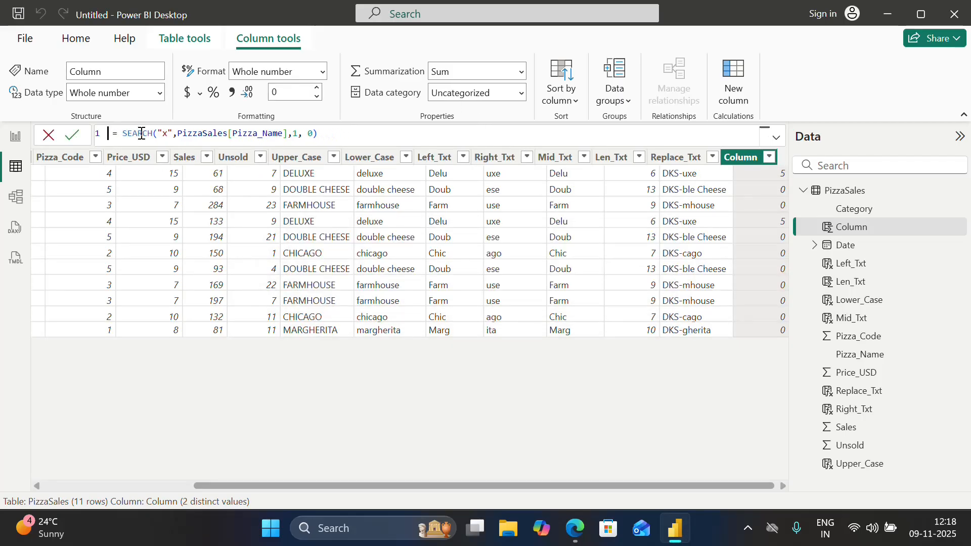
type("h_Txt")
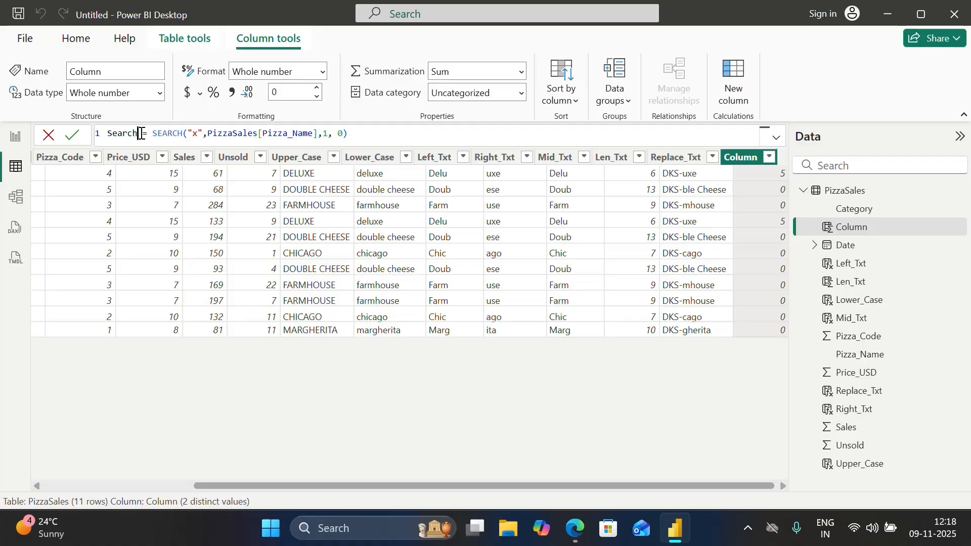
key("Return")
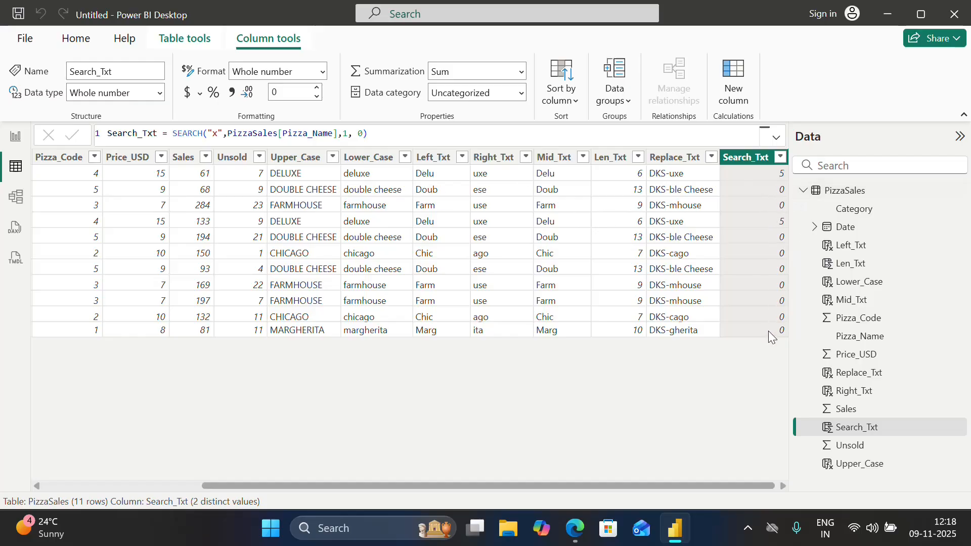
Change the find text in the Search_Txt formula to lowercase "a" and commit it.
left_click(222, 136)
key("BackSpace")
type("a")
key("Return")
Set the find text in the Search_Txt formula to uppercase "A" and commit it.
left_click(220, 133)
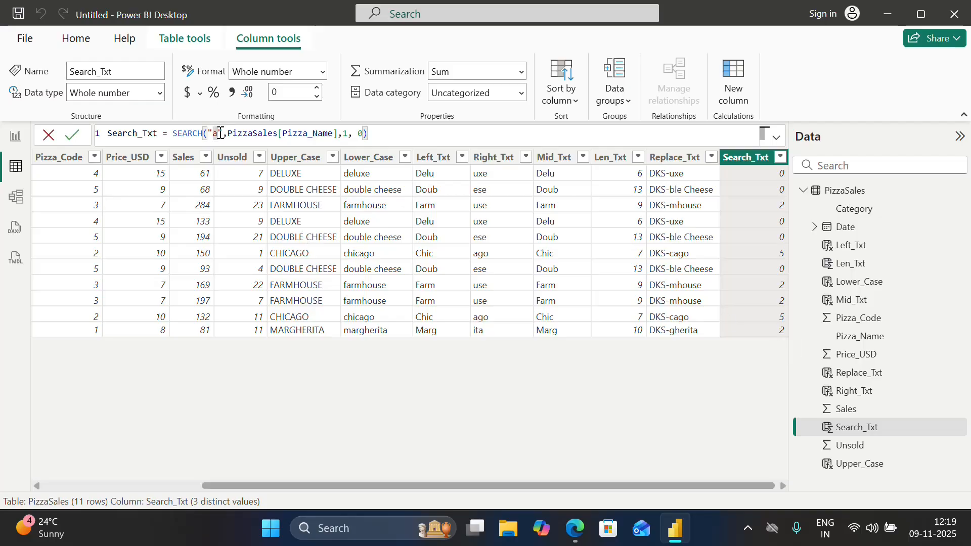
key("BackSpace")
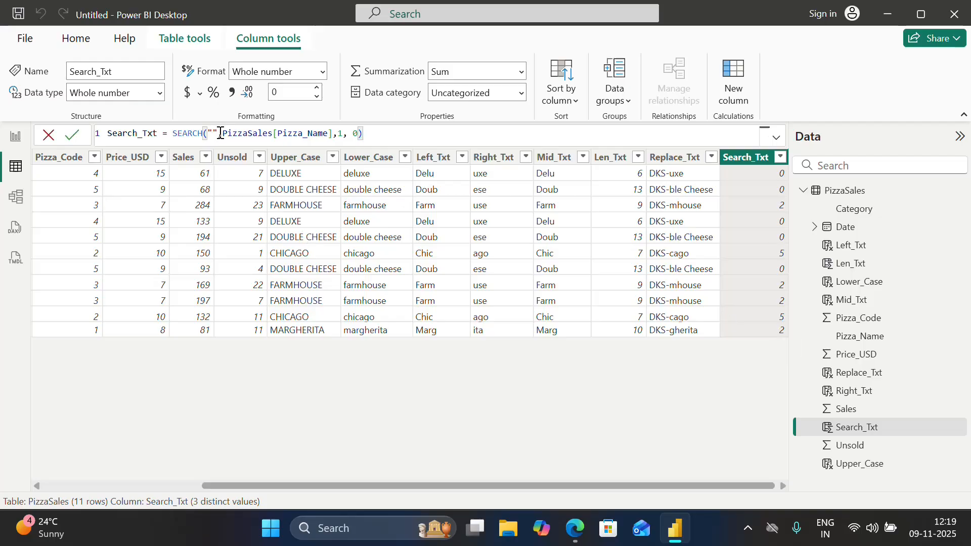
type("A")
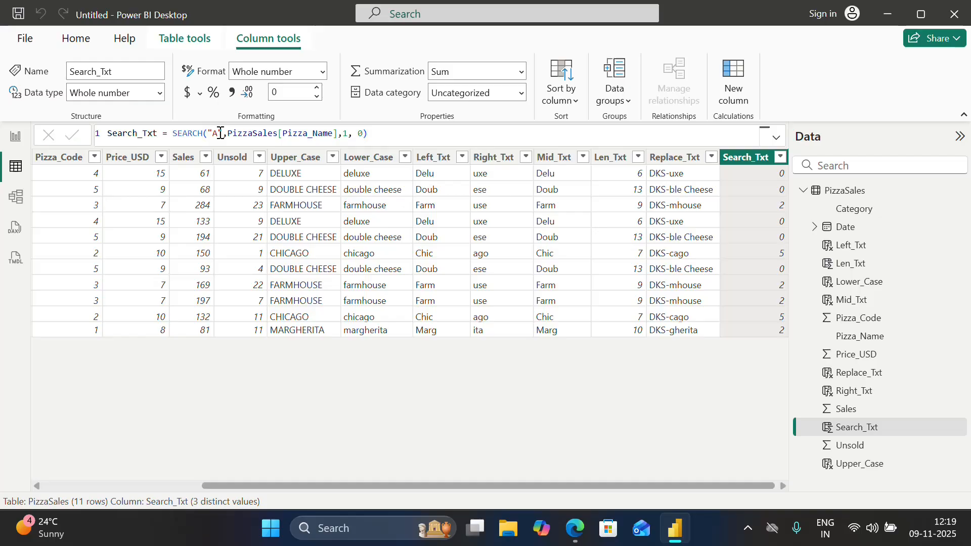
key("Return")
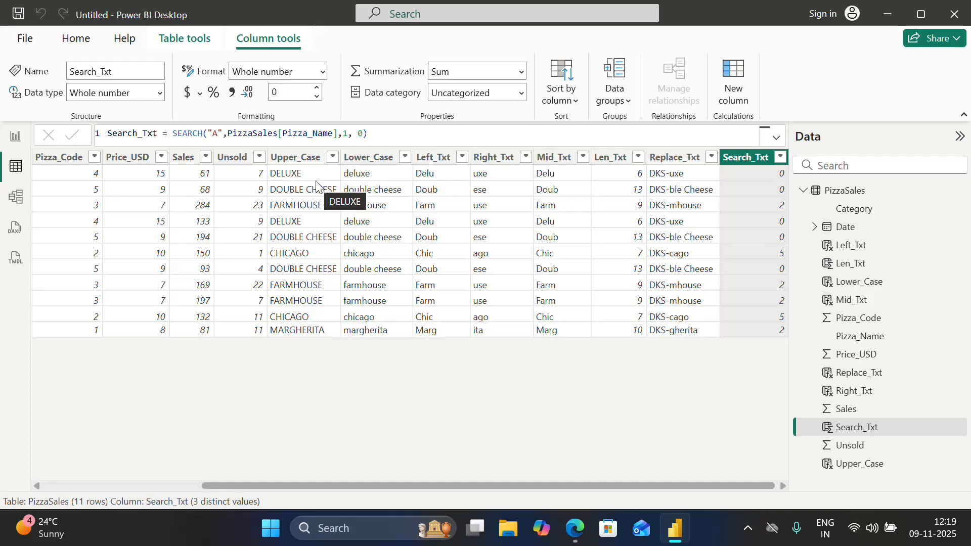
Import the PizzaSales CSV file again and load it as a second table.
left_click(76, 39)
left_click(104, 96)
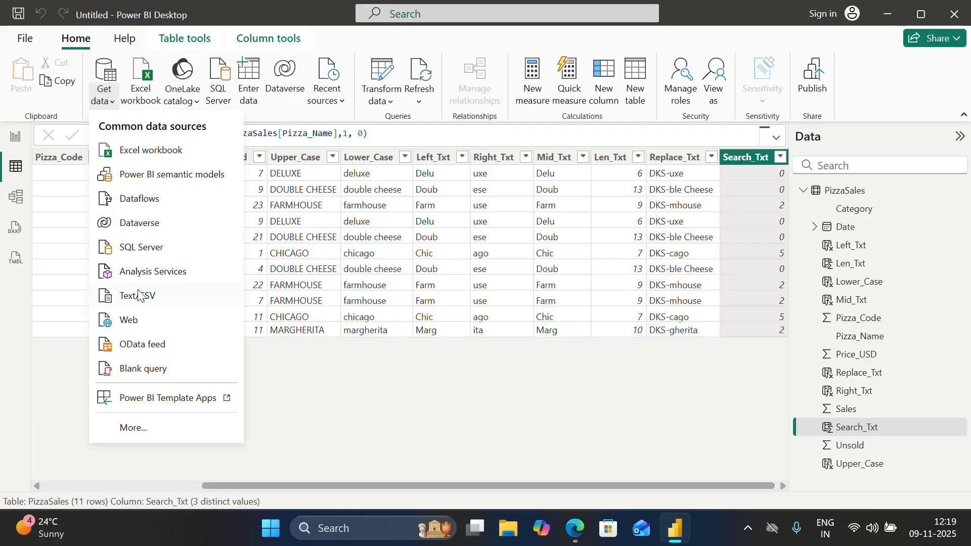
left_click(140, 296)
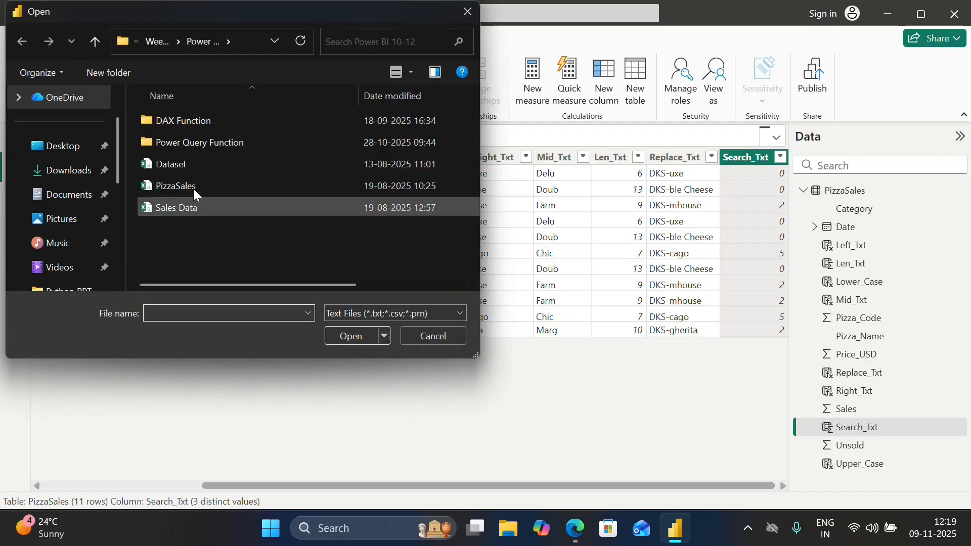
left_click(193, 187)
left_click(349, 336)
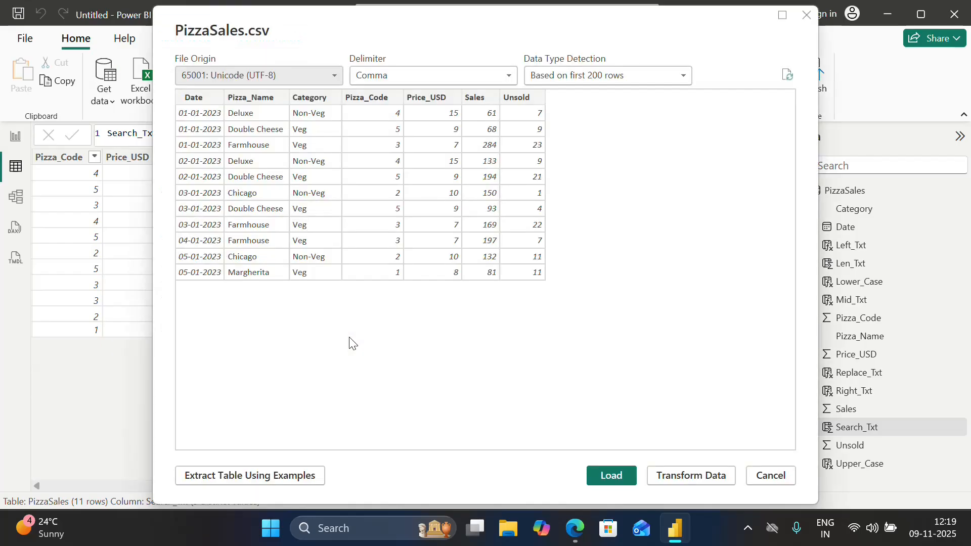
left_click(604, 478)
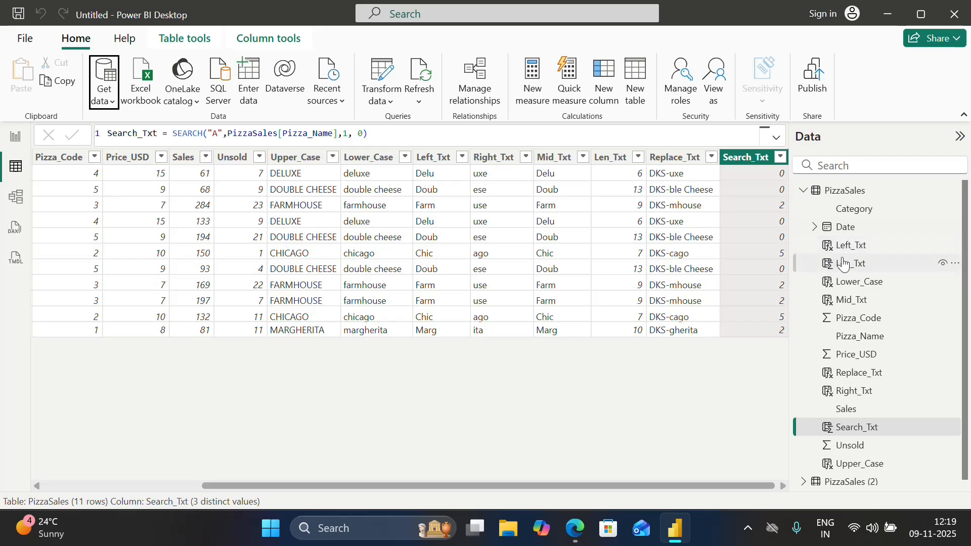
Add a new calculated column to the PizzaSales (2) table and begin its formula with the MAX function.
left_click(803, 190)
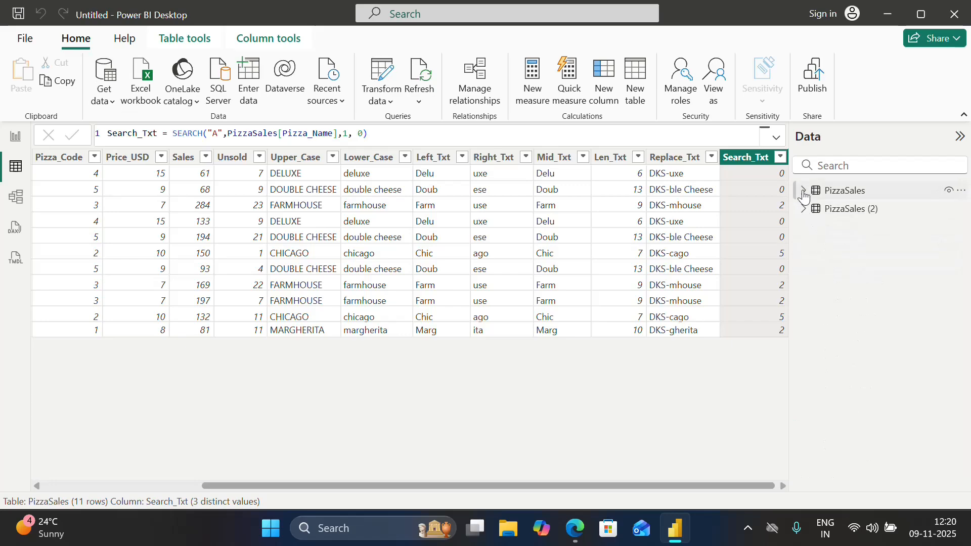
left_click(834, 211)
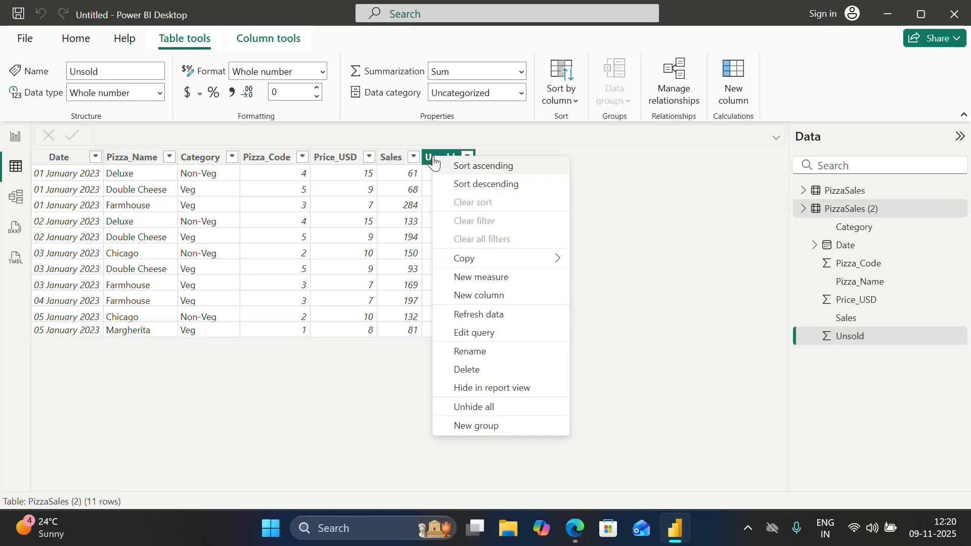
right_click(433, 159)
left_click(513, 304)
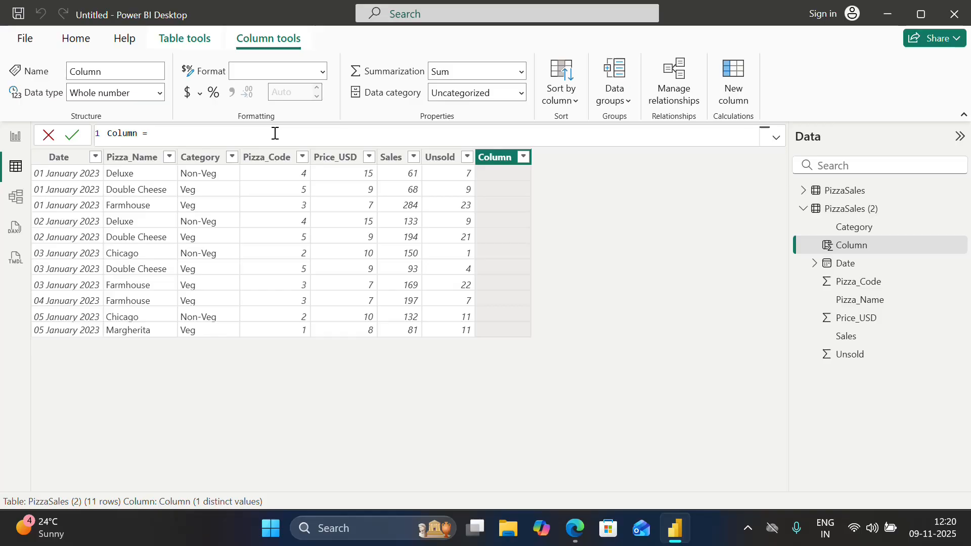
type("max")
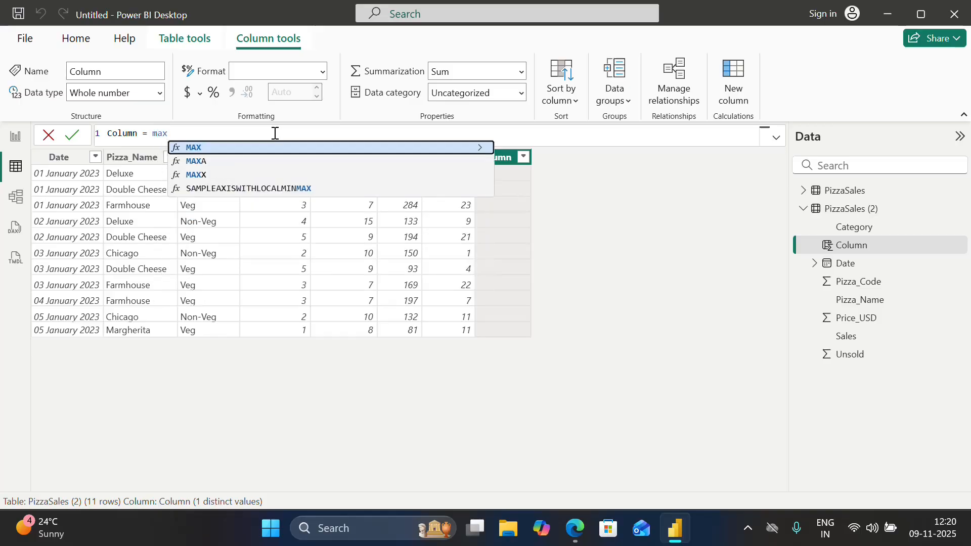
key("Tab")
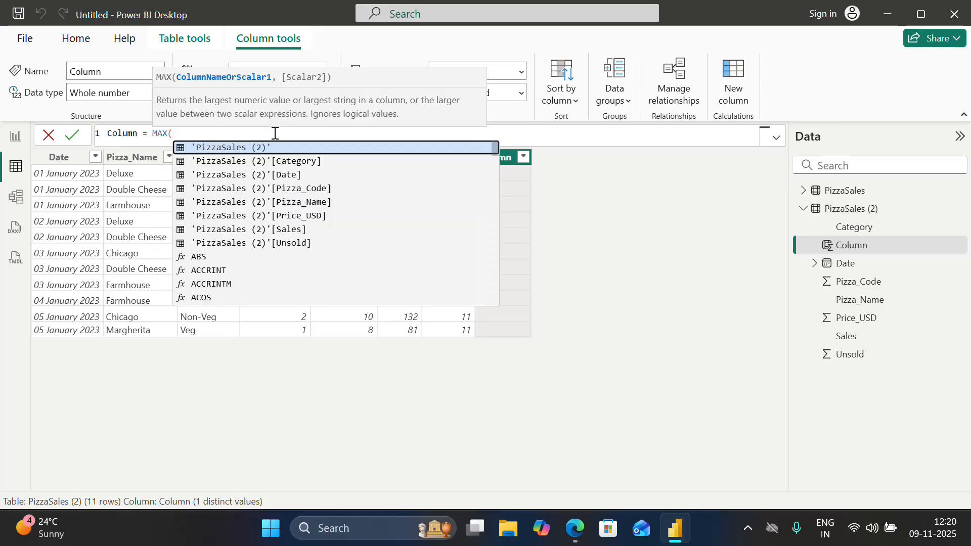
Complete the MAX formula with 'PizzaSales (2)'[Sales] as its argument and commit it.
key("Down")
key("Down")
key("Down")
key("Down")
key("Down")
key("Down")
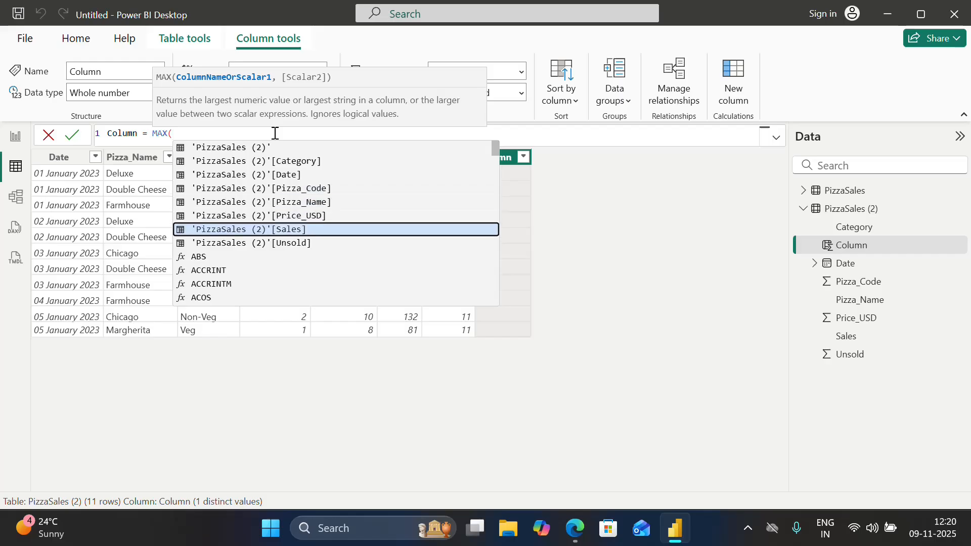
key("Tab")
type(")")
key("Return")
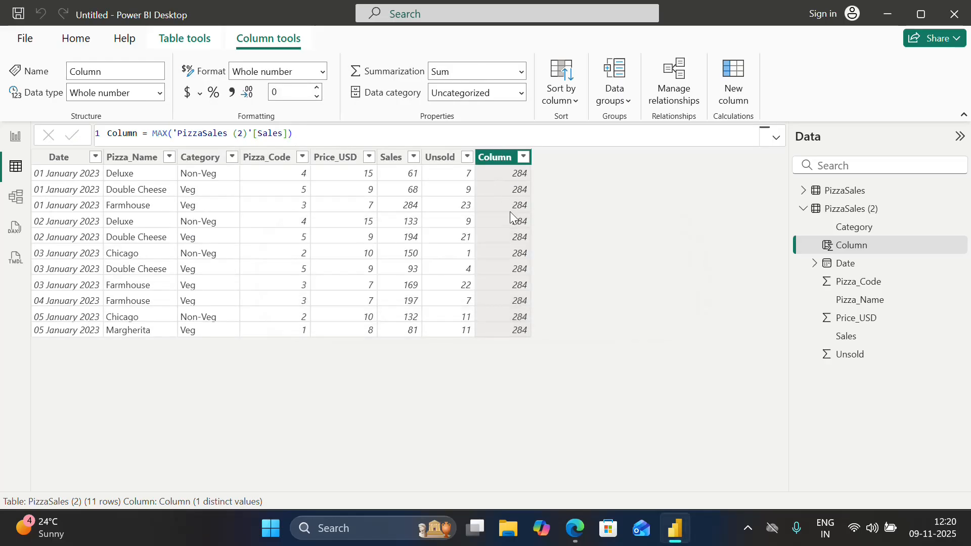
Rename the column holding the MAX result to Max_Sales in its formula.
left_click(142, 128)
double_click(141, 127)
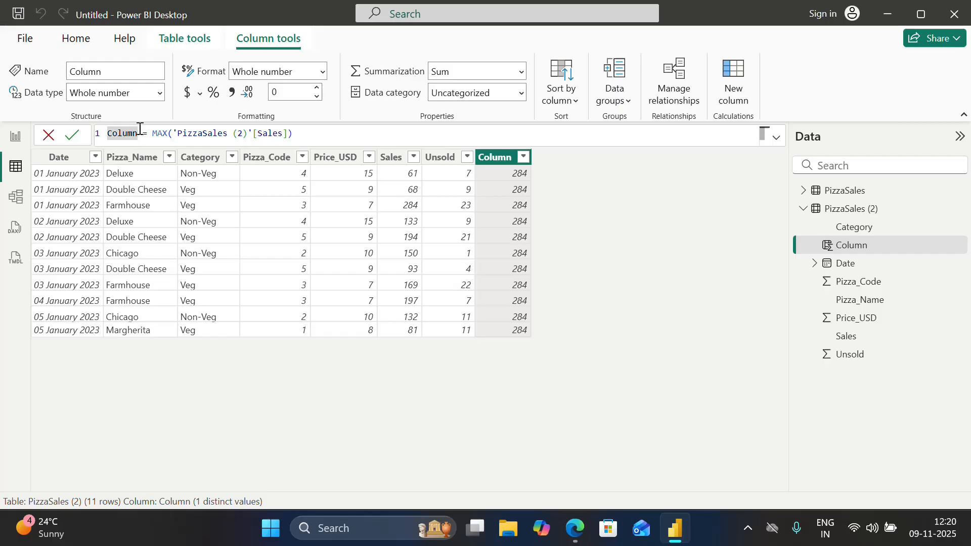
key("Delete")
type("Max_")
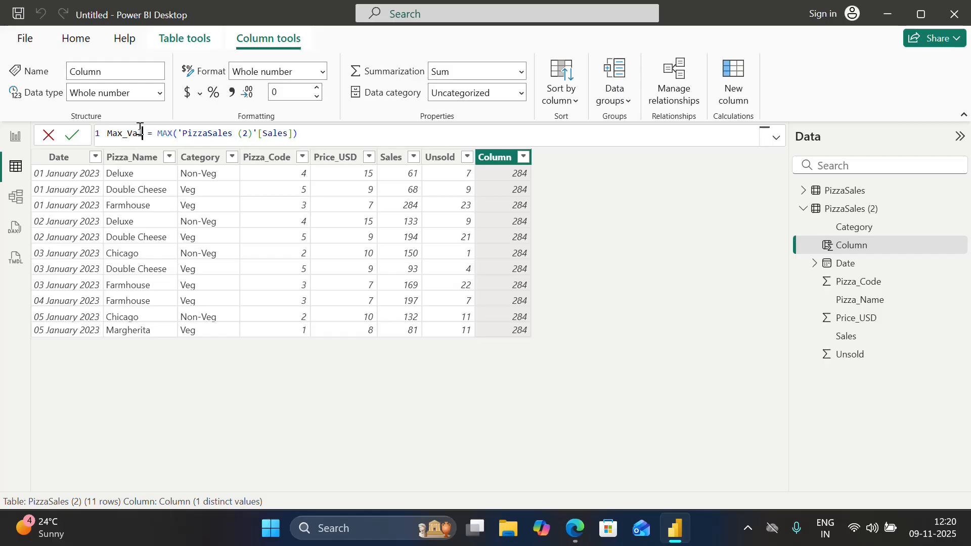
type("Sales")
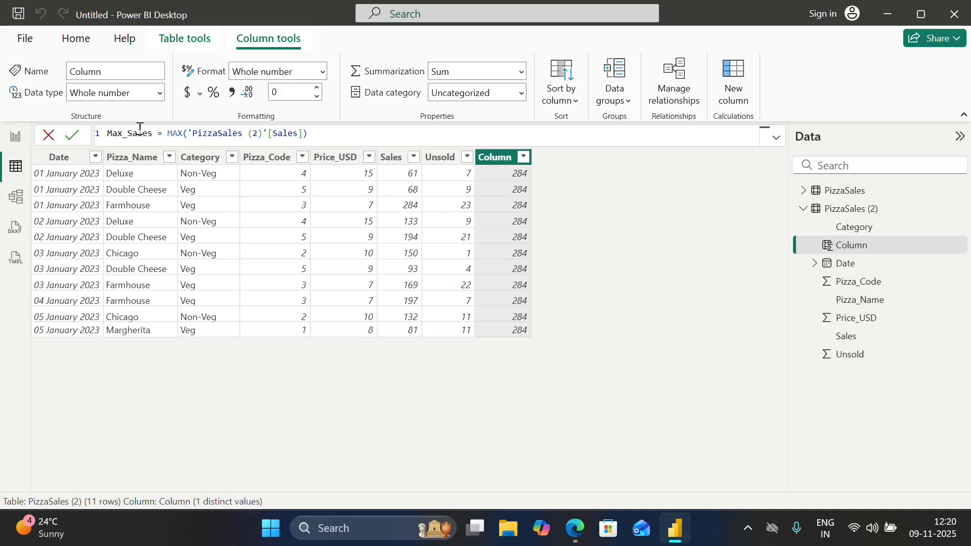
key("Return")
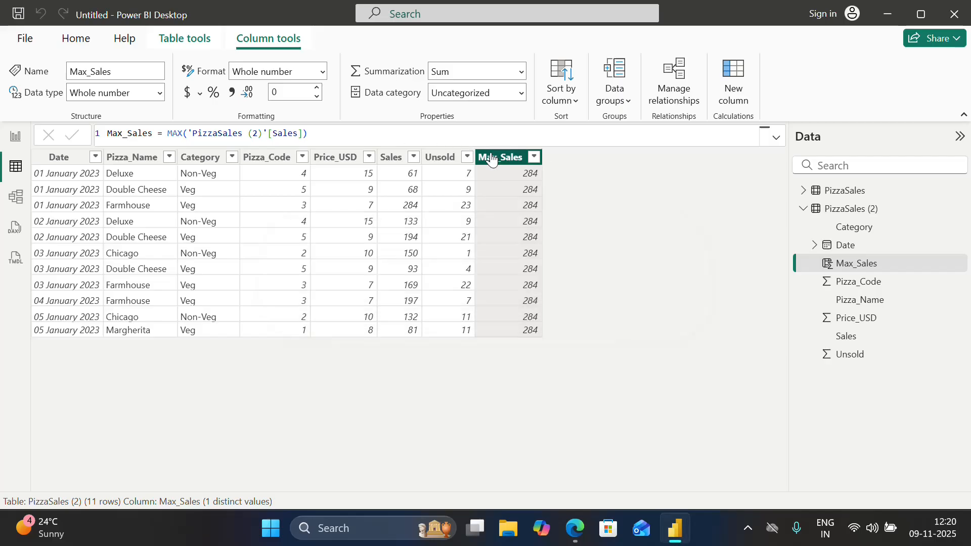
Add another calculated column to the PizzaSales (2) table and begin its formula with the MIN function.
right_click(491, 157)
left_click(552, 296)
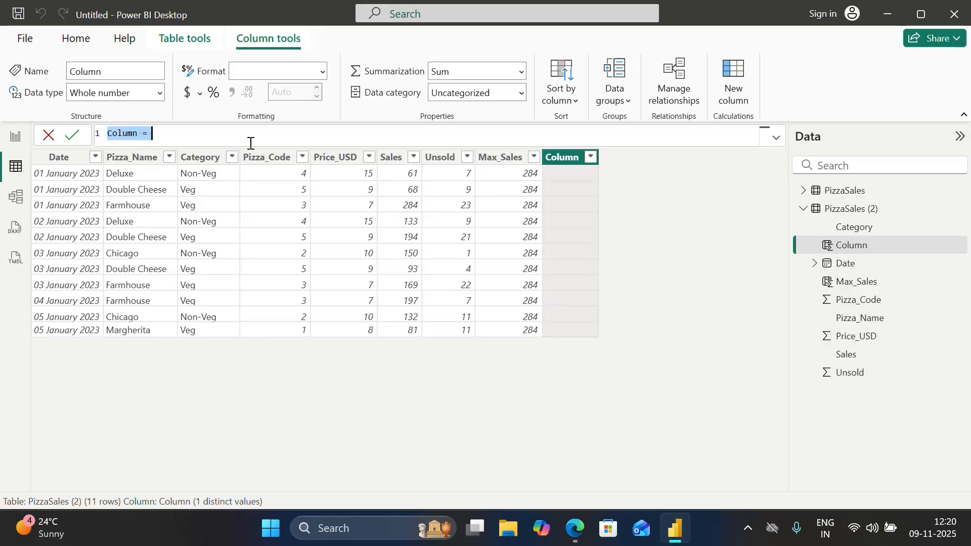
left_click(192, 138)
type("min")
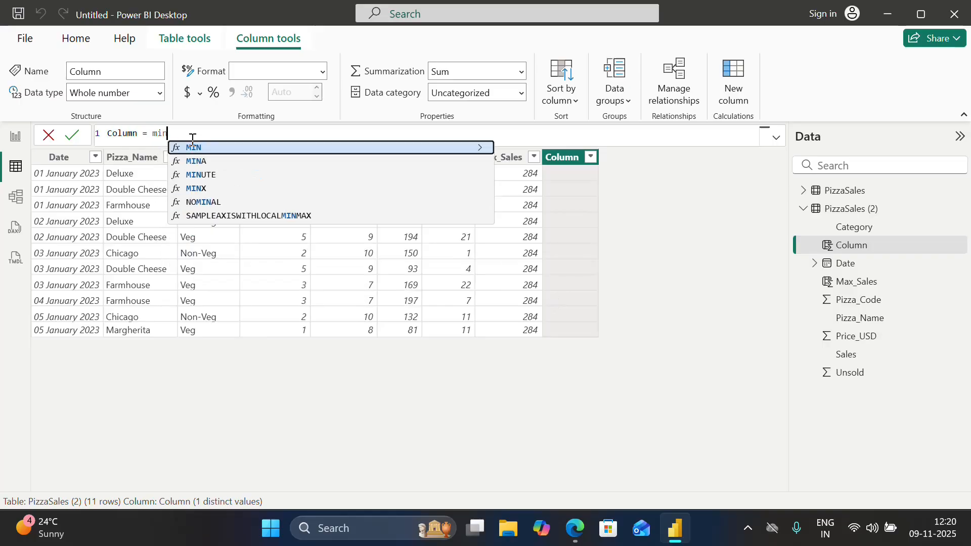
key("Tab")
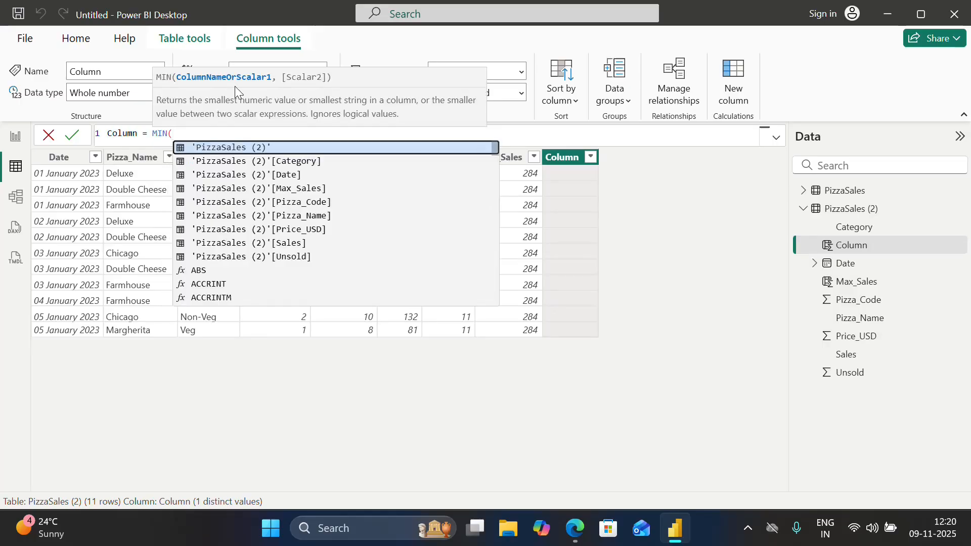
Complete the MIN formula with 'PizzaSales (2)'[Sales] as its argument and commit it.
type("pi")
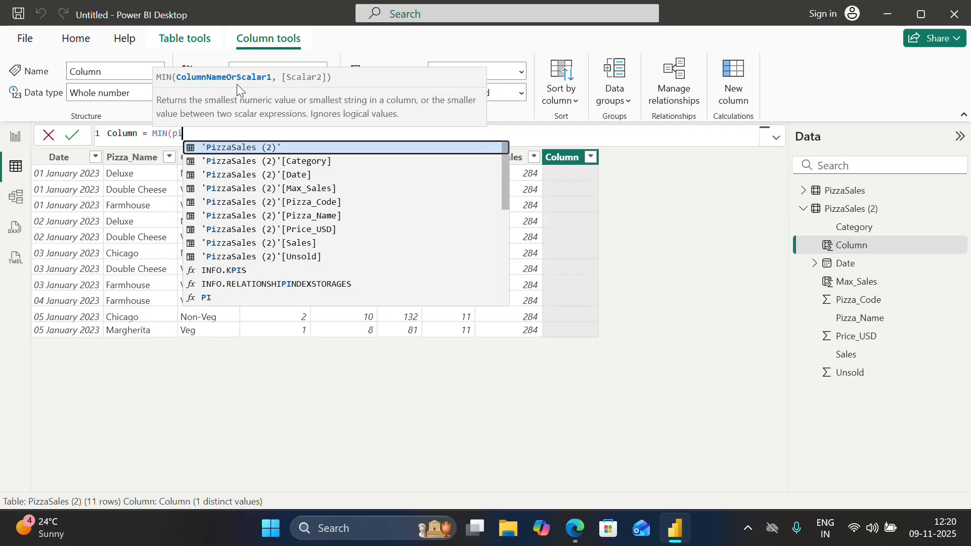
type("z")
key("Down")
key("Down")
key("Down")
key("Down")
key("Down")
key("Down")
key("Down")
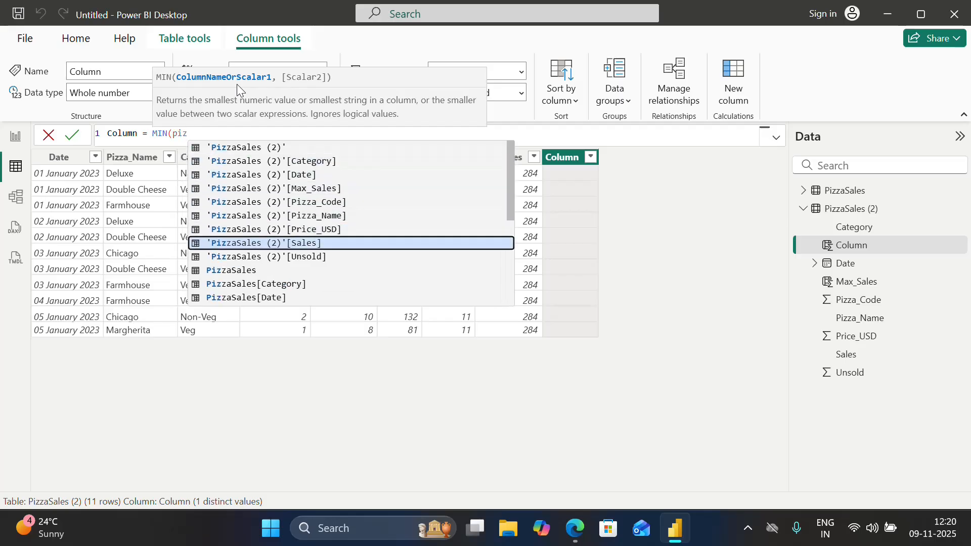
key("Tab")
type(")")
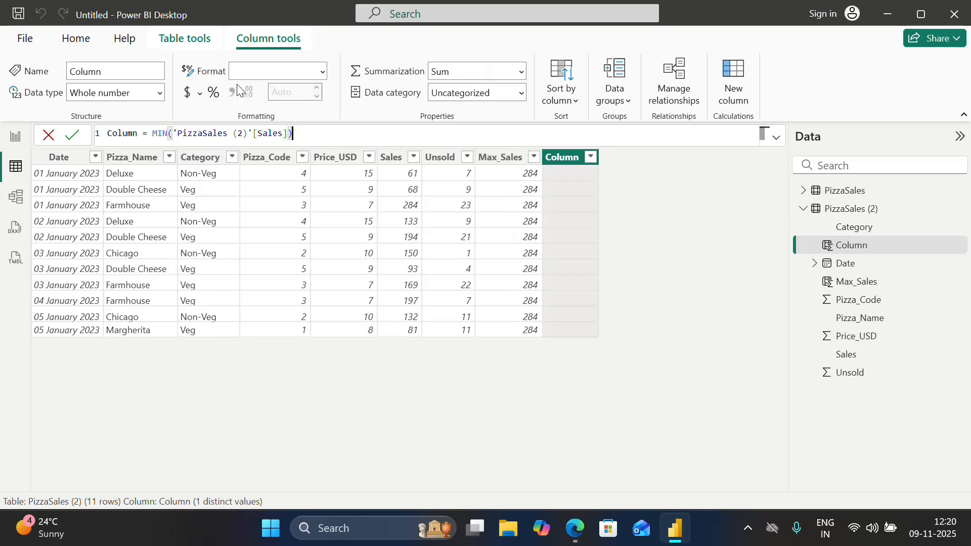
key("Return")
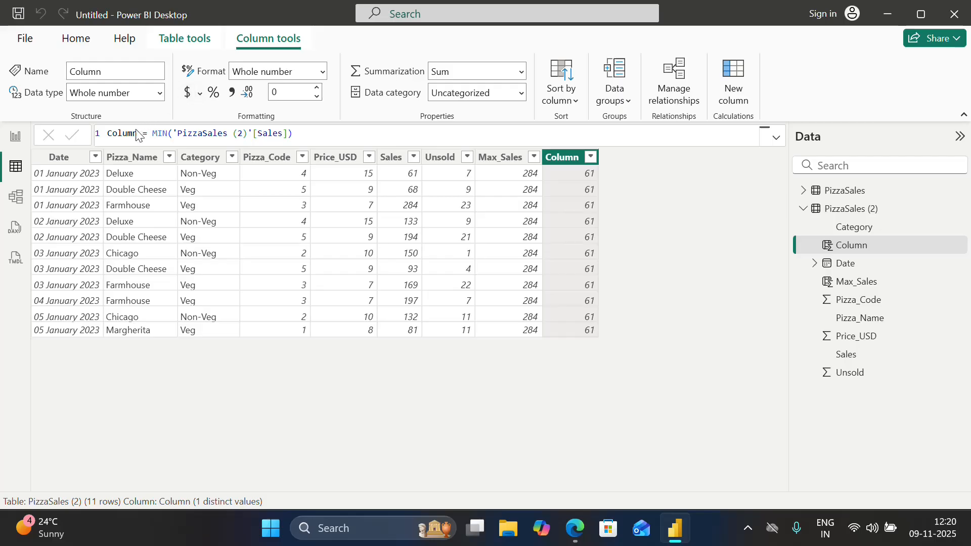
Rename the column holding the MIN result to Min_Sales in its formula.
left_click(137, 133)
key("BackSpace")
key("BackSpace")
key("BackSpace")
key("BackSpace")
key("BackSpace")
key("BackSpace")
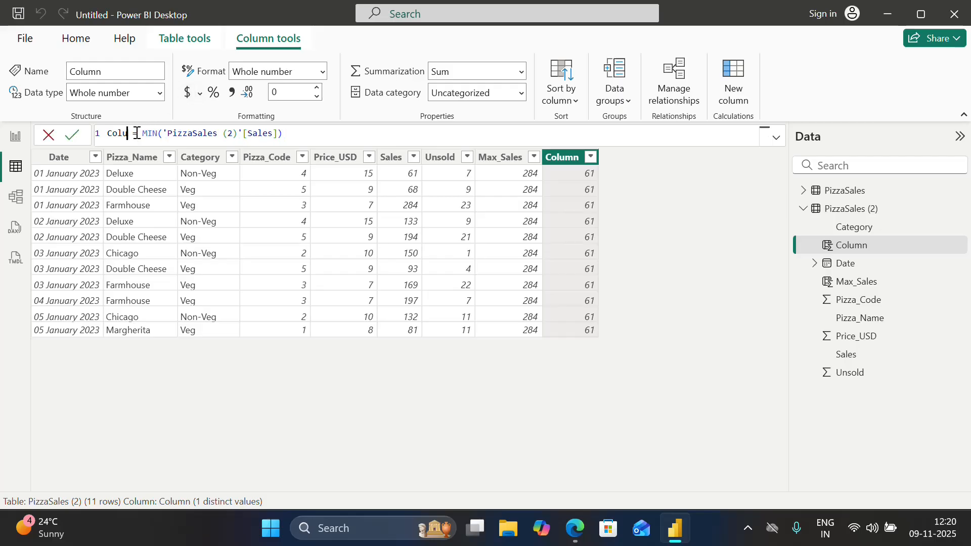
type("Min_S")
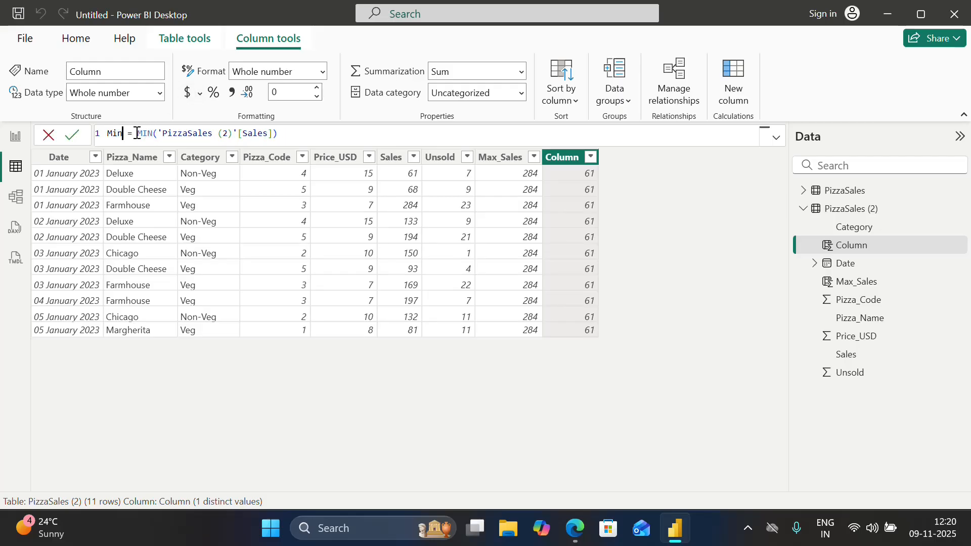
type("ales")
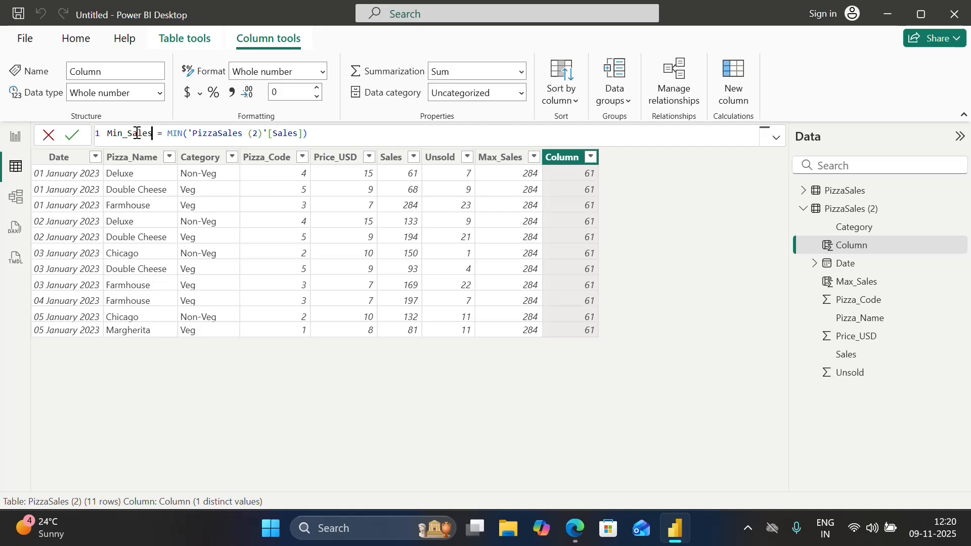
key("Return")
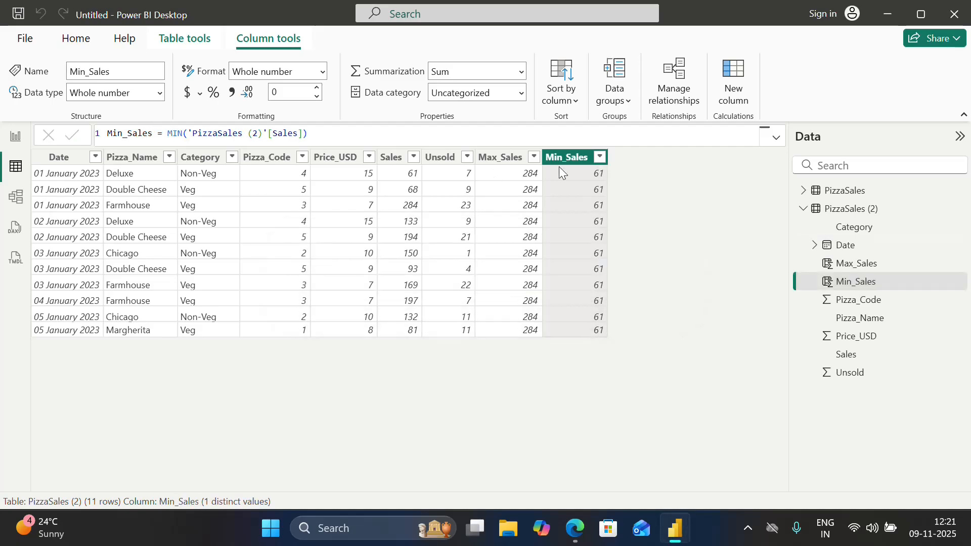
Add a new calculated column after Min_Sales and begin its formula with the SUM function.
right_click(576, 164)
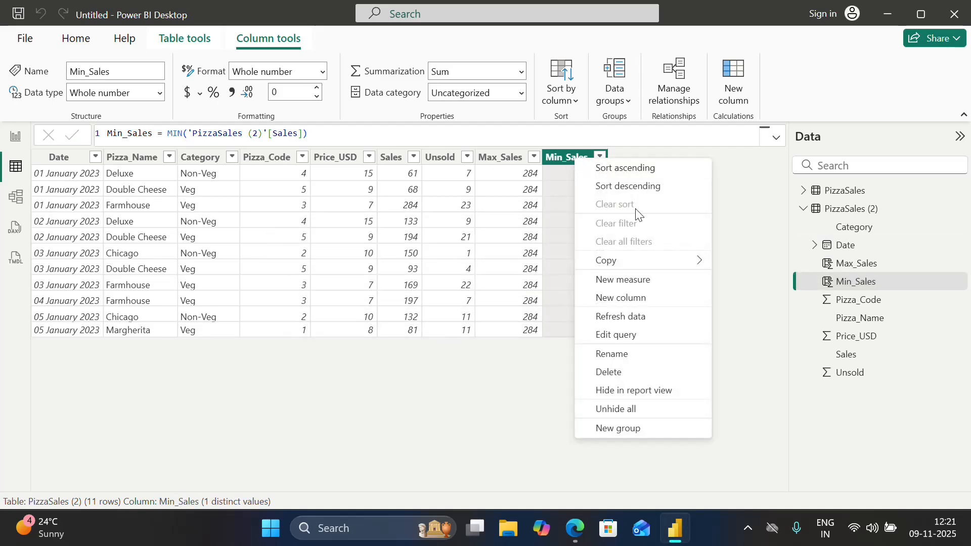
left_click(639, 299)
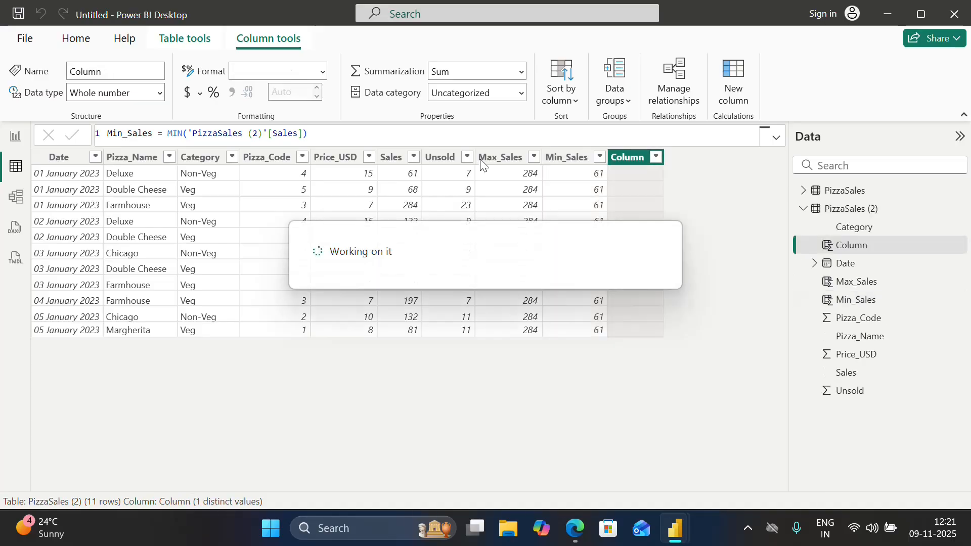
left_click(178, 133)
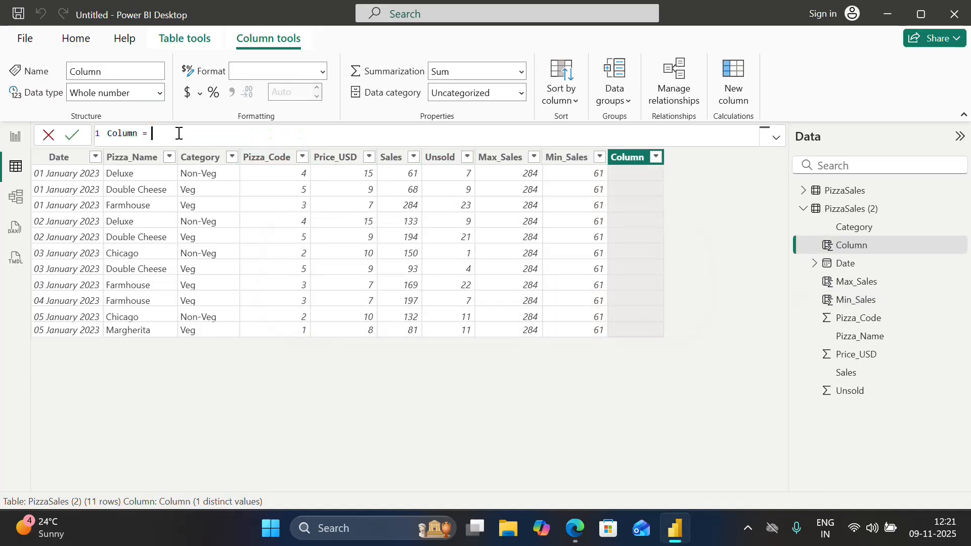
type("sum")
key("Tab")
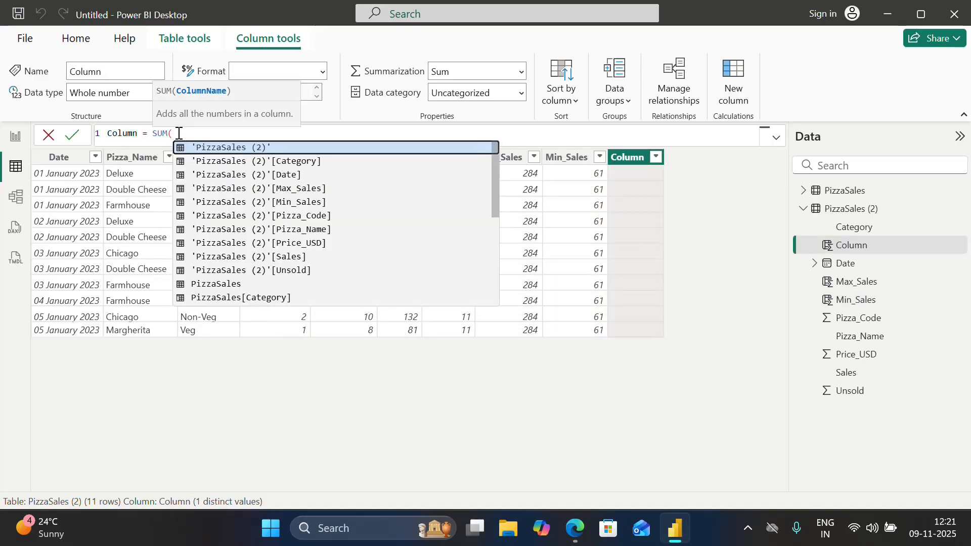
Complete the SUM formula with 'PizzaSales (2)'[Sales] as its argument and commit it.
type("piz")
key("Down")
key("Down")
key("Down")
key("Down")
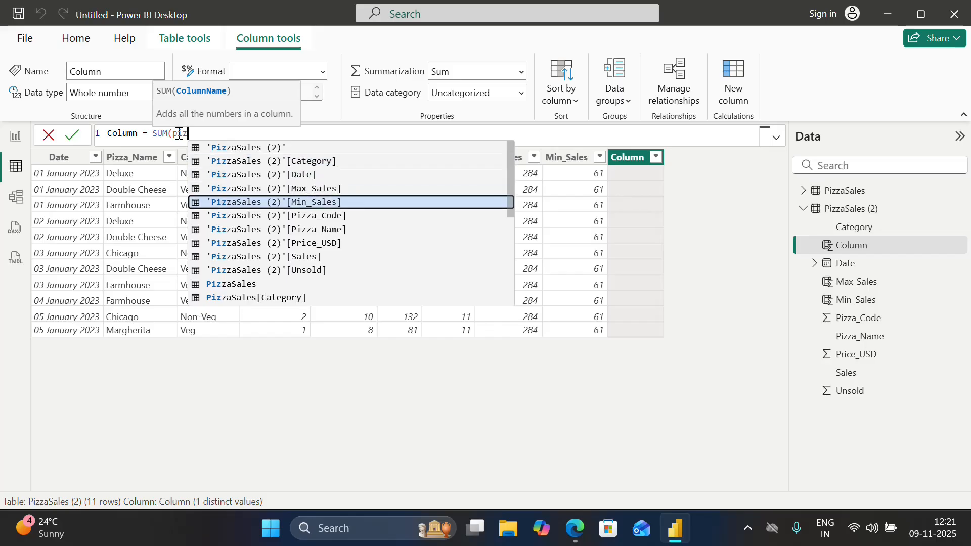
key("Down")
key("Down")
key("Down")
key("Down")
key("Tab")
type(")")
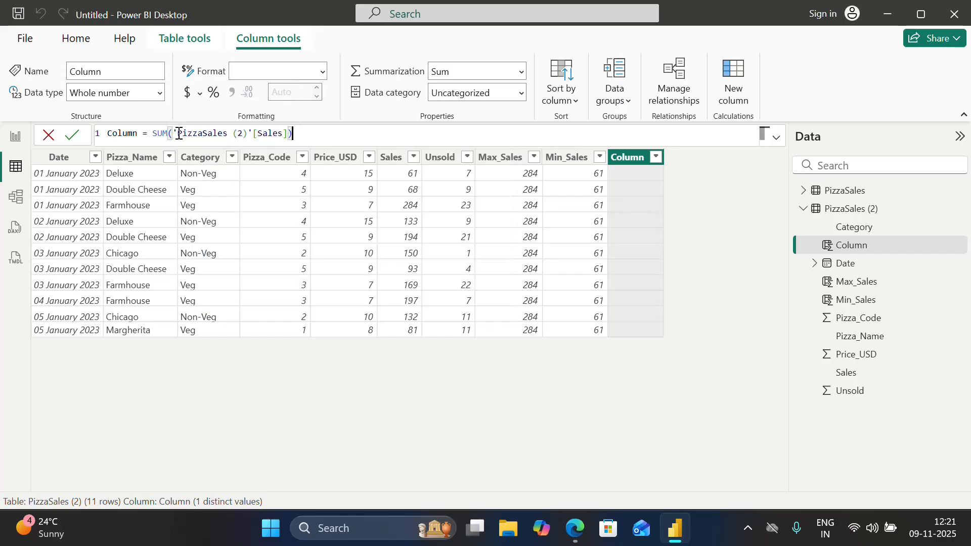
key("Return")
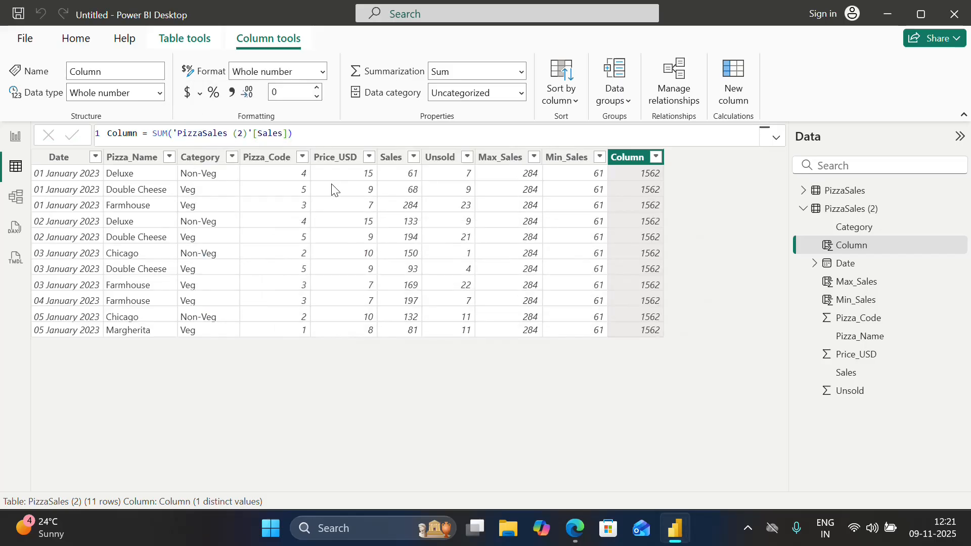
Rename the column holding the SUM result to Total_Sales in its formula.
left_click(142, 136)
key("BackSpace")
key("BackSpace")
key("BackSpace")
key("BackSpace")
key("BackSpace")
key("BackSpace")
type("Totla")
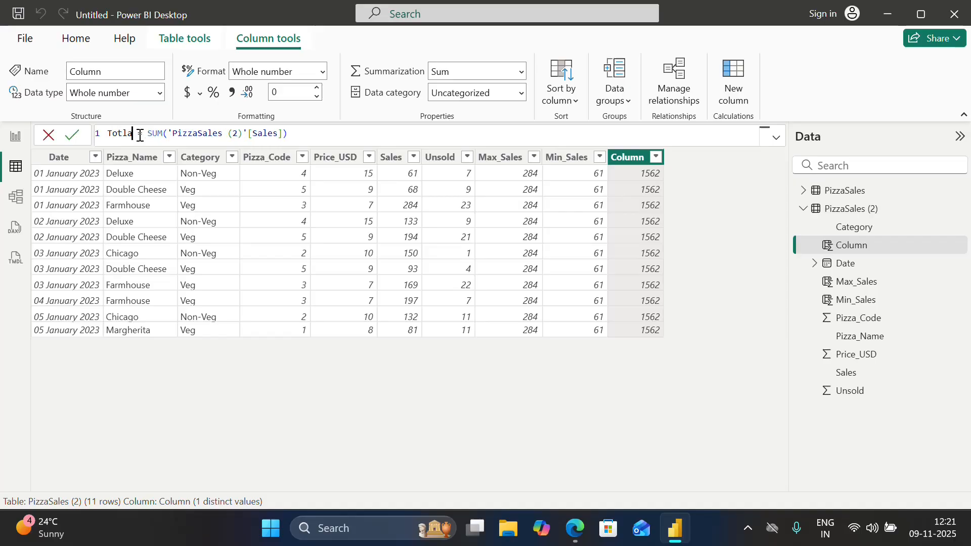
key("BackSpace")
key("BackSpace")
type("al")
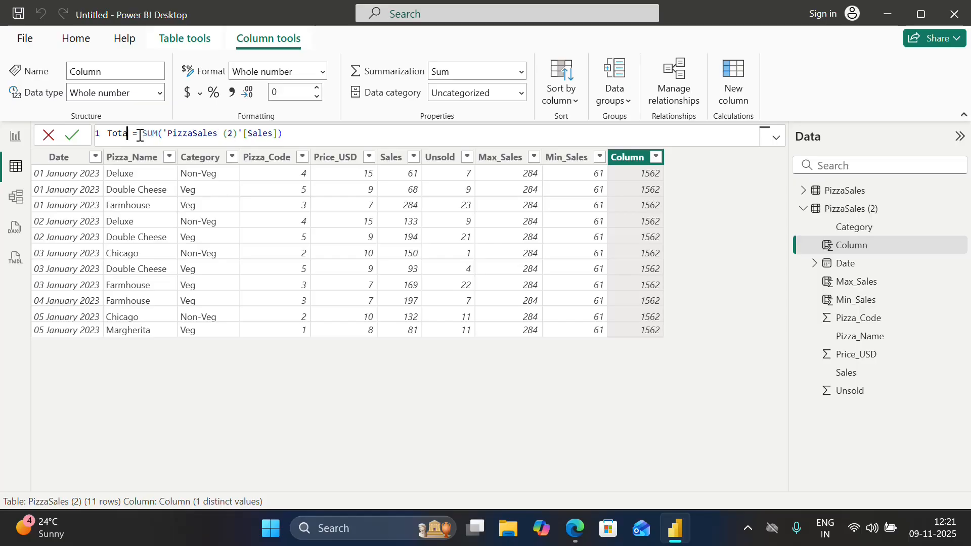
type("_Sales")
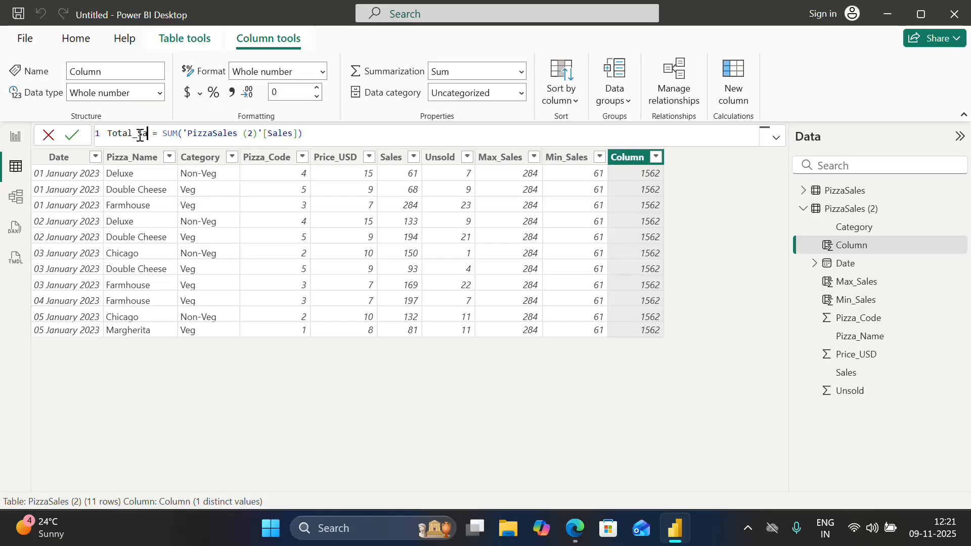
key("Return")
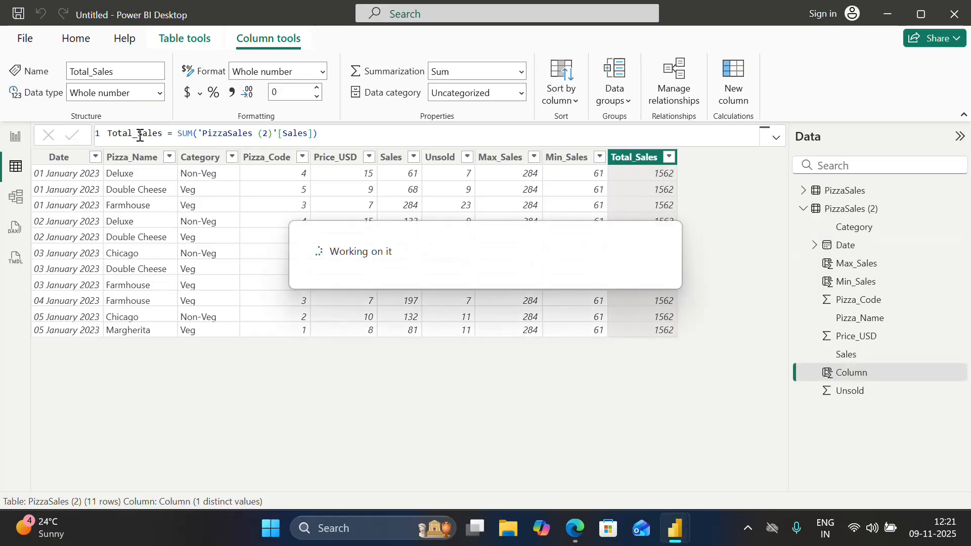
Add a new calculated column after Total_Sales and begin its formula with the AVERAGE function.
right_click(638, 158)
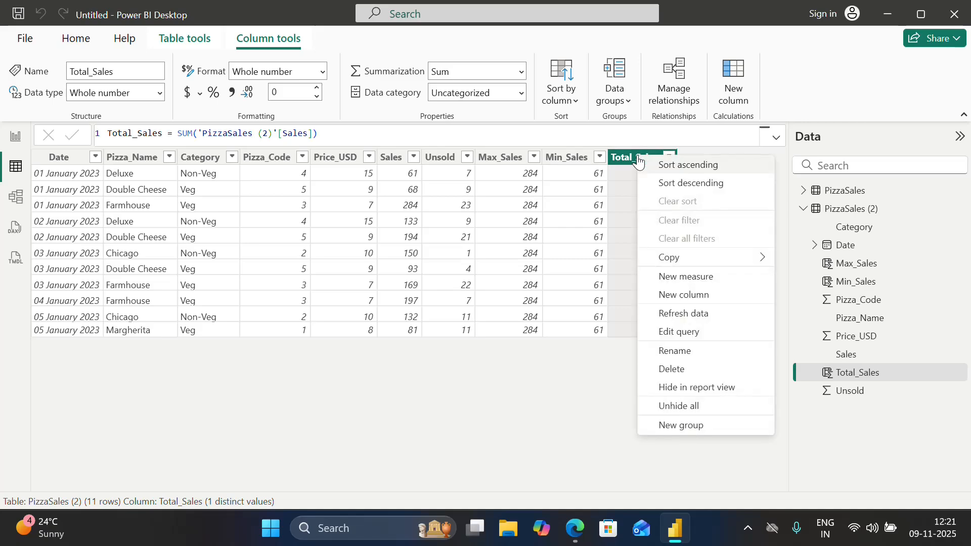
left_click(717, 299)
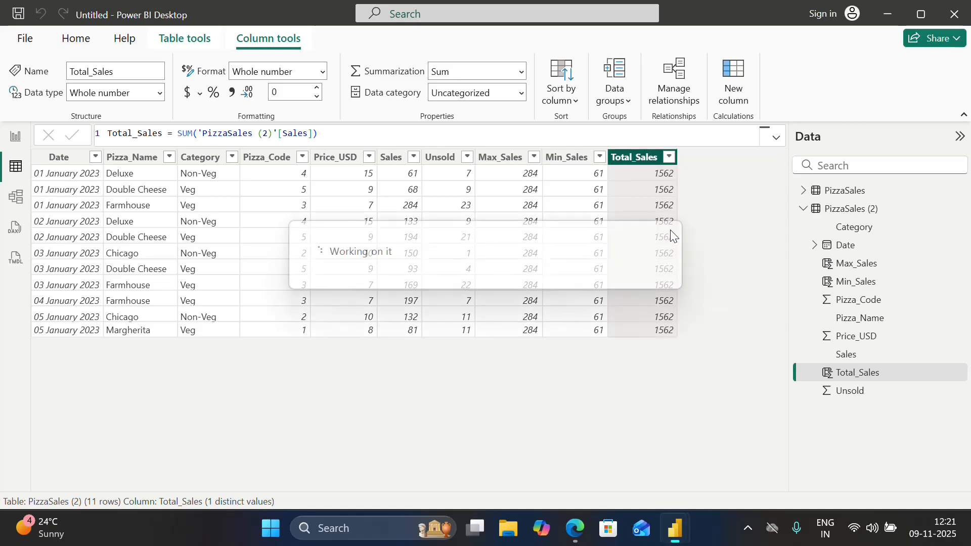
left_click(361, 134)
type("aver")
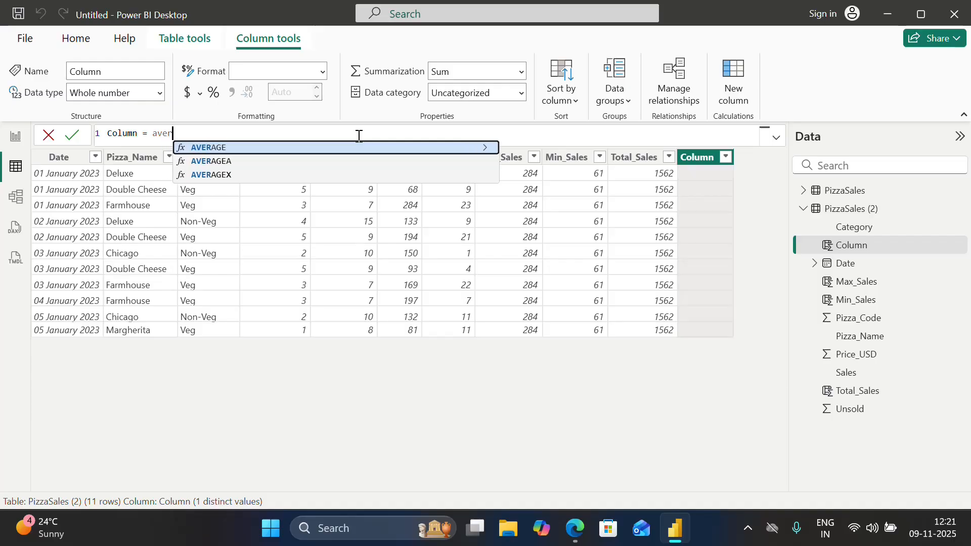
key("Tab")
Complete the AVERAGE formula with 'PizzaSales (2)'[Sales] as its argument and commit it.
type("pi")
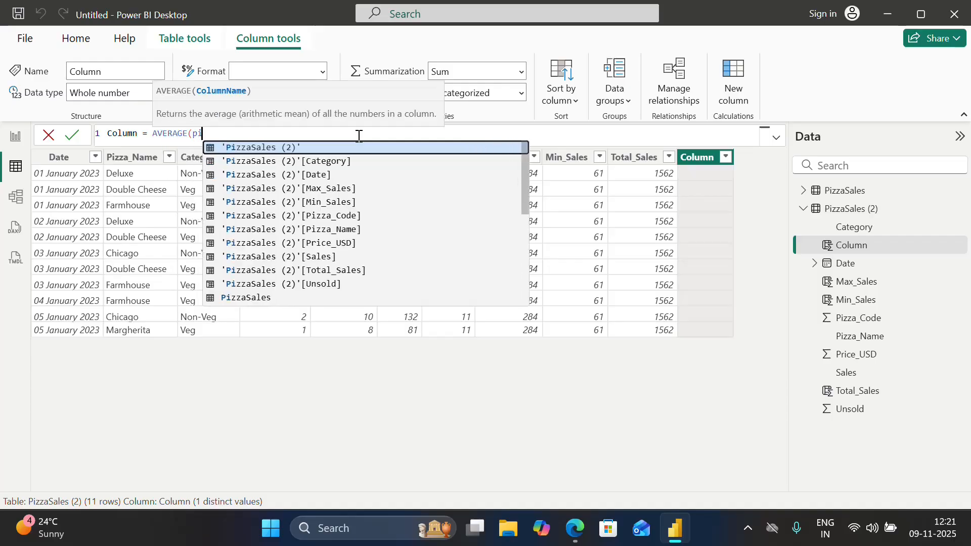
type("za")
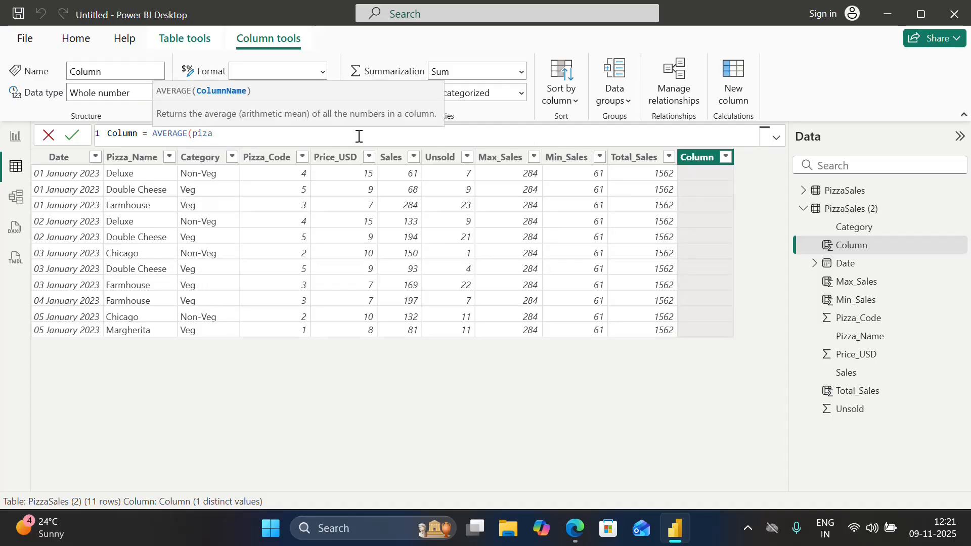
key("BackSpace")
type("a")
key("BackSpace")
key("Down")
key("Down")
key("Down")
key("Down")
key("Down")
key("Down")
key("Down")
key("Down")
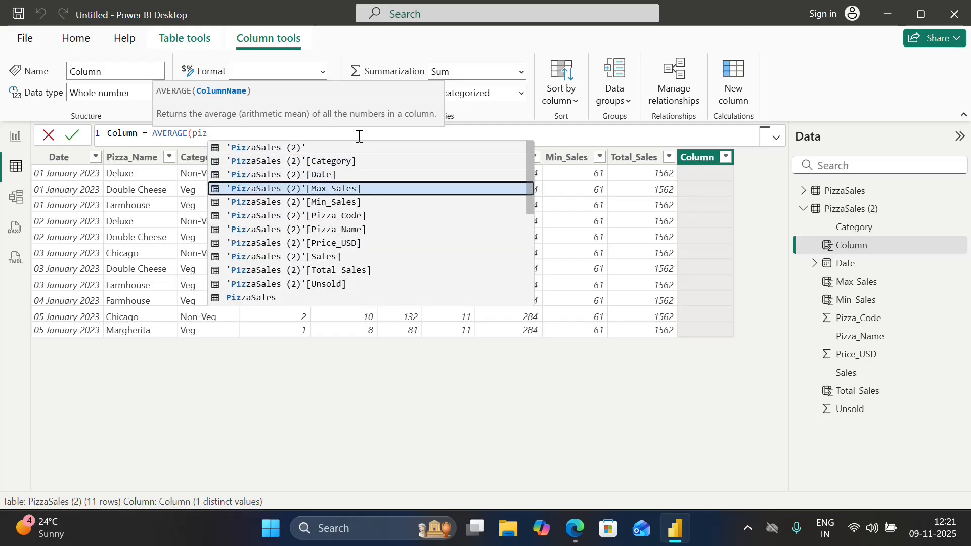
key("Tab")
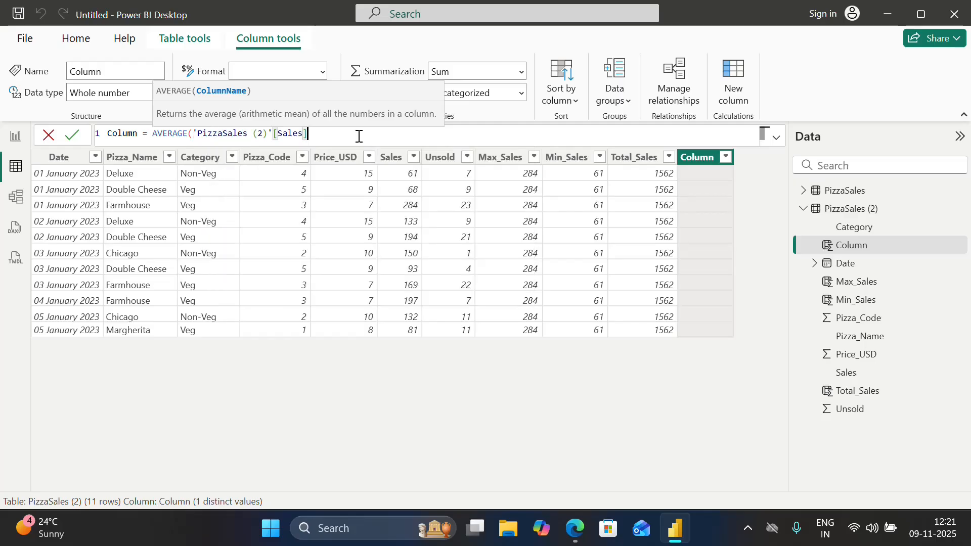
type(")")
key("Return")
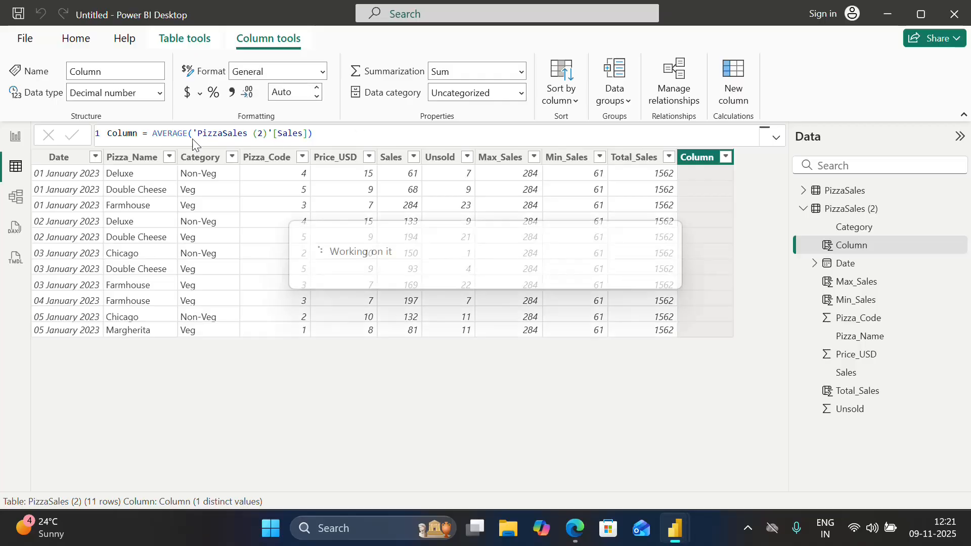
Rename the column holding the AVERAGE result to Avg_Sales in its formula.
double_click(140, 132)
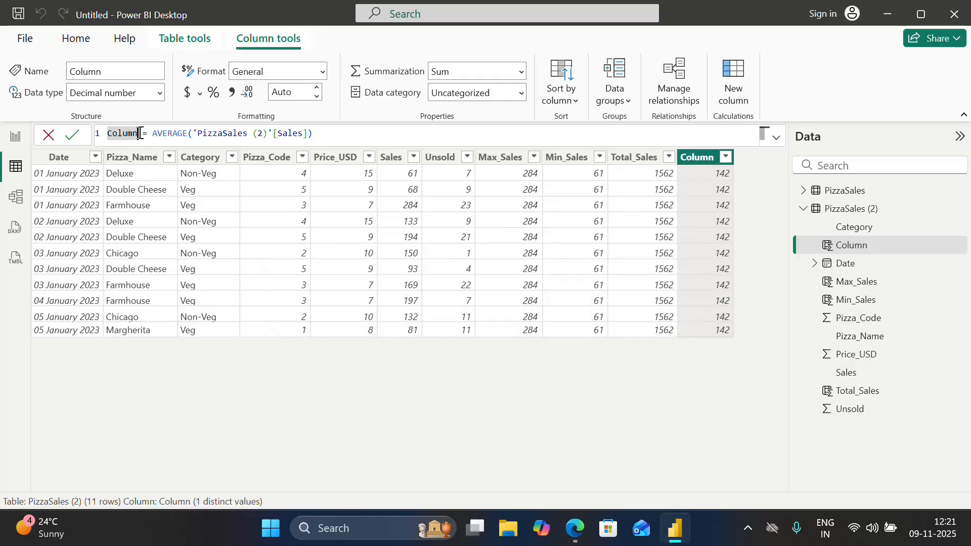
key("BackSpace")
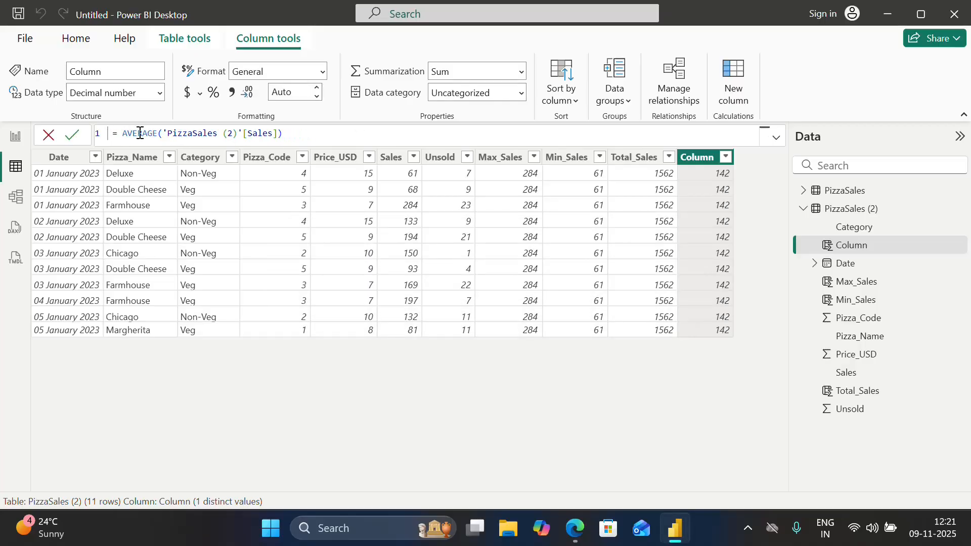
type("Avg_ ")
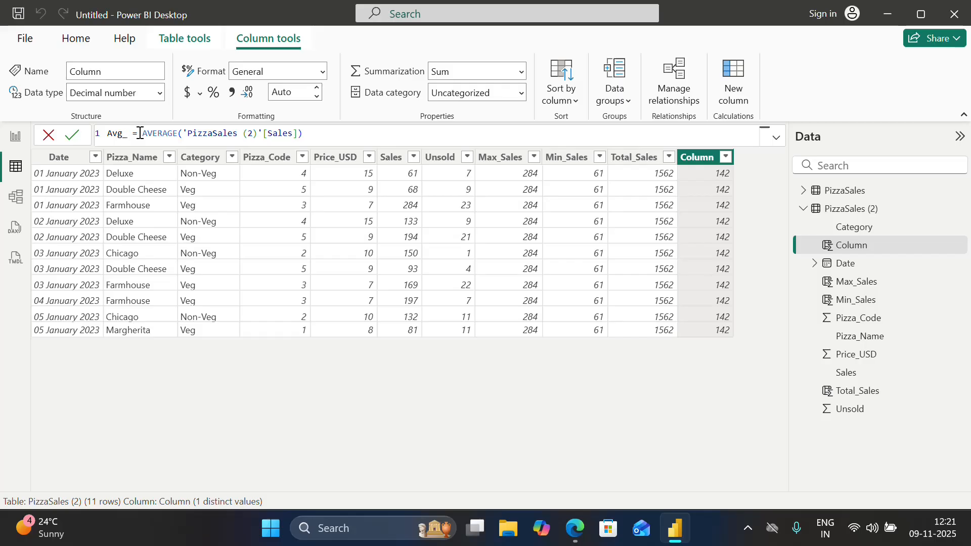
type("Sales")
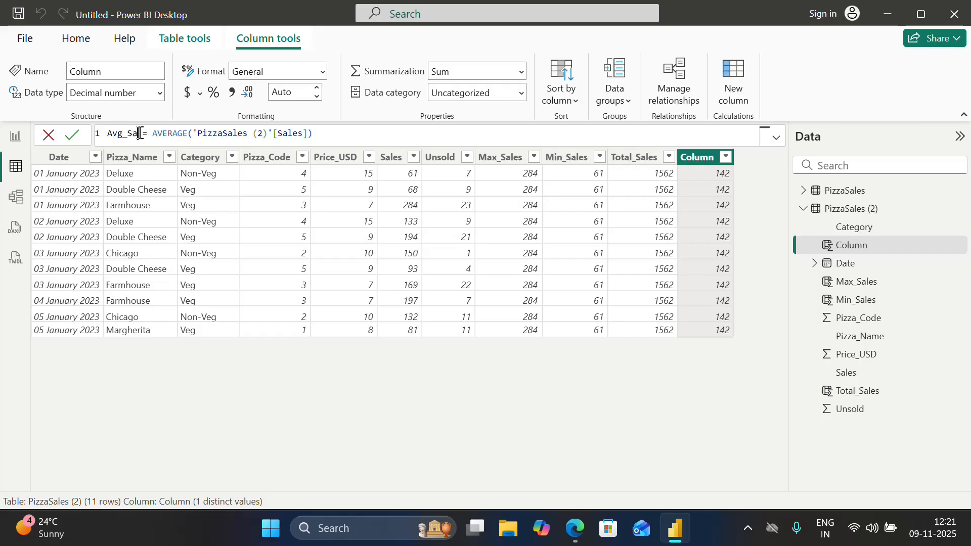
key("Return")
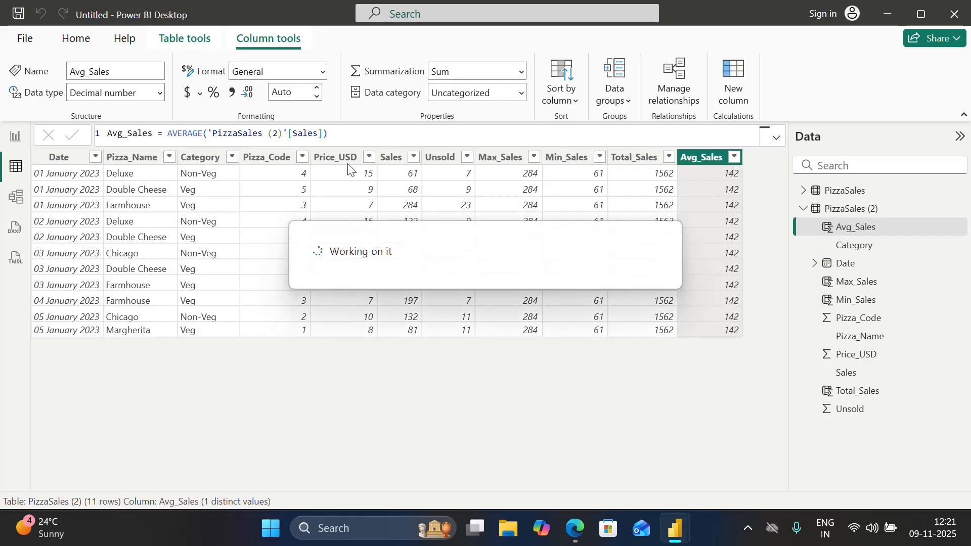
Add a new calculated column after Avg_Sales and begin its formula with the COUNT function.
right_click(697, 162)
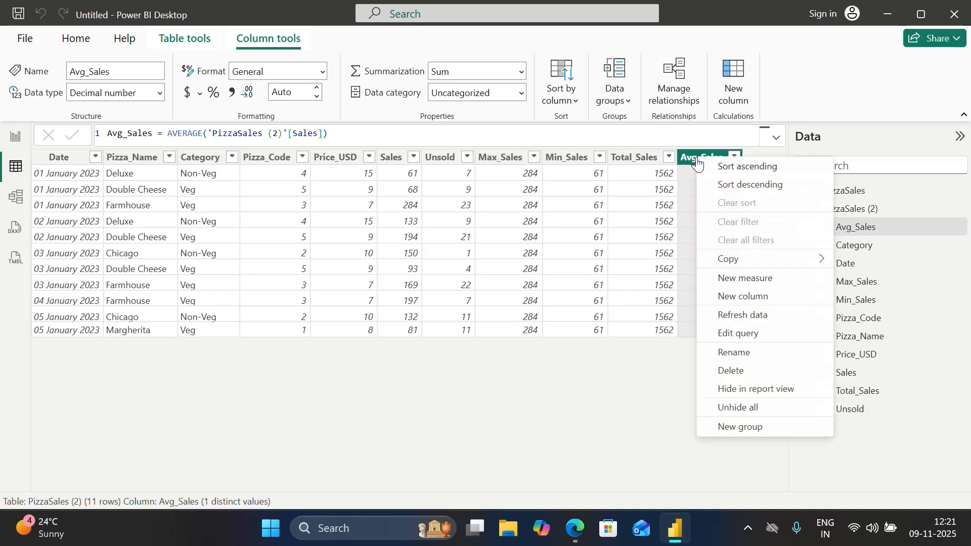
left_click(747, 298)
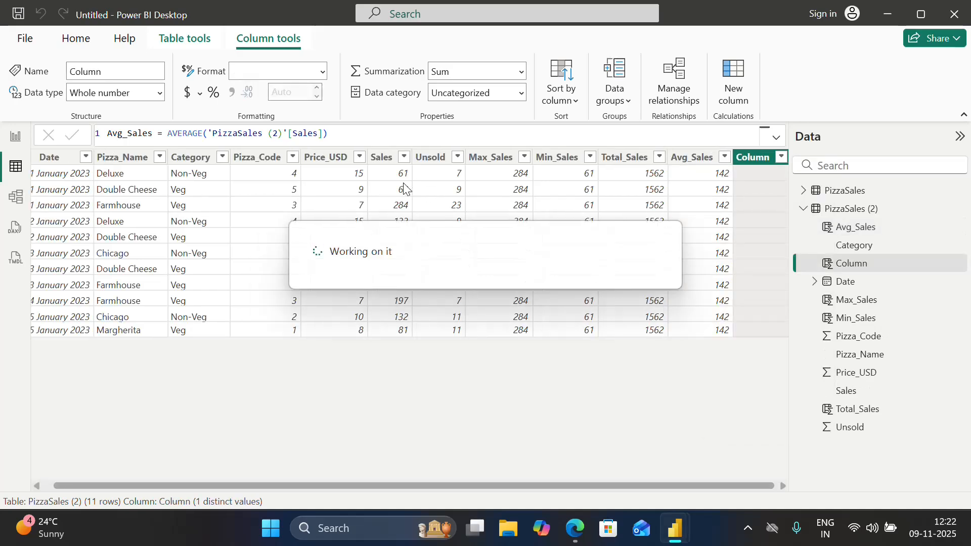
left_click(152, 135)
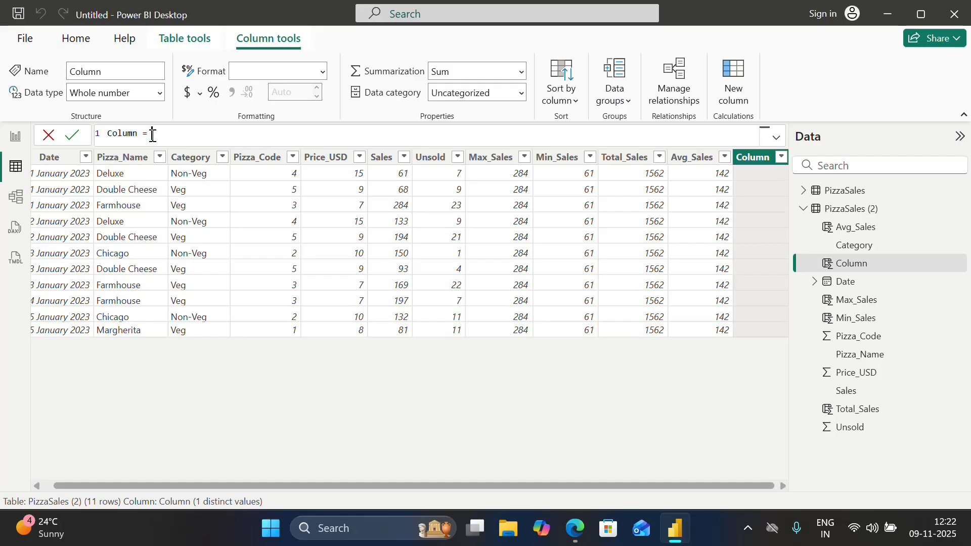
type("Count")
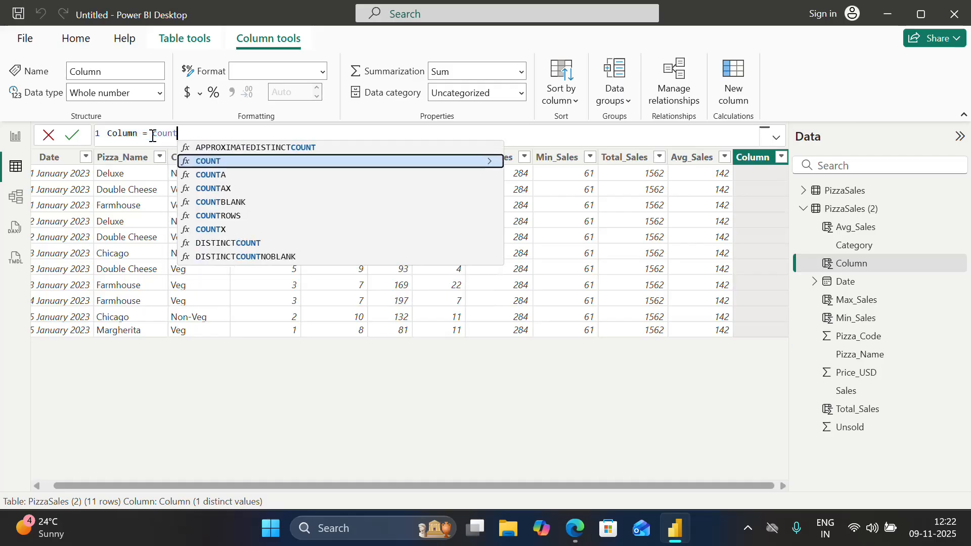
key("Tab")
Complete the COUNT formula with 'PizzaSales (2)'[Sales] as its argument and commit it.
type("p")
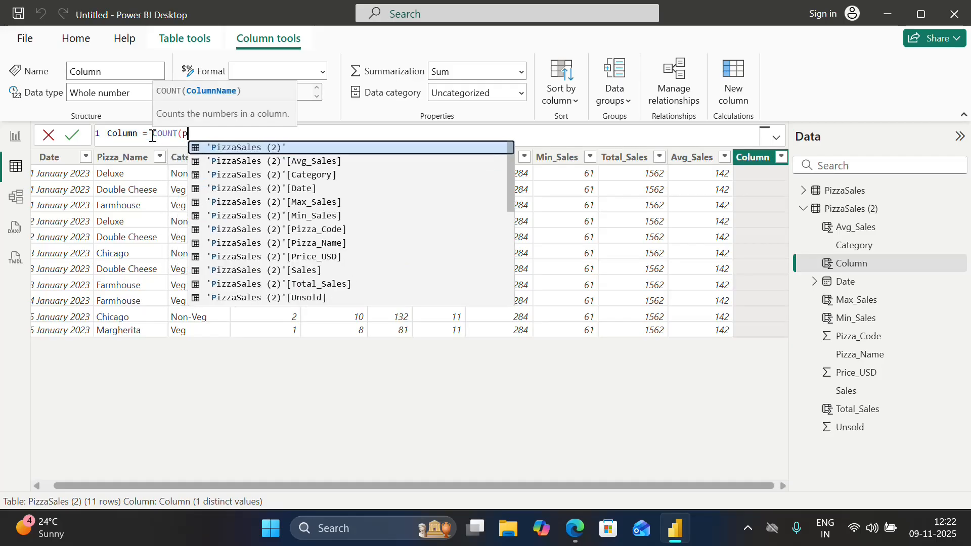
type("izza")
key("Down")
key("Down")
key("Down")
key("Down")
key("Down")
key("Down")
key("Down")
key("Down")
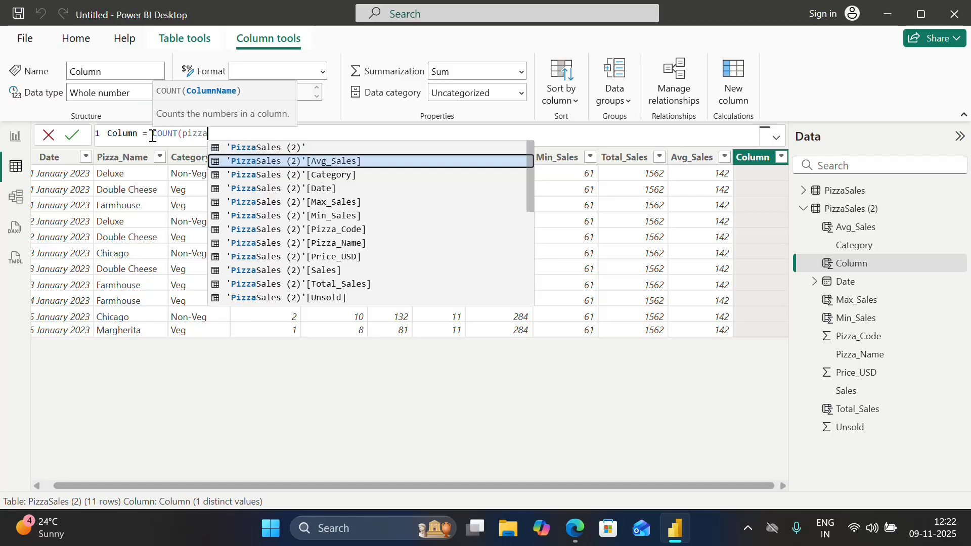
key("Down")
key("Tab")
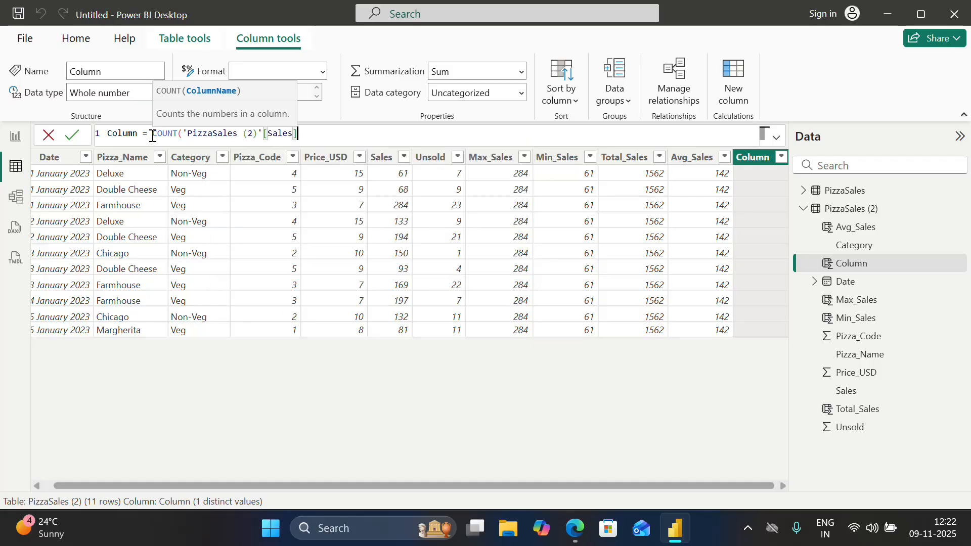
type(")")
key("Return")
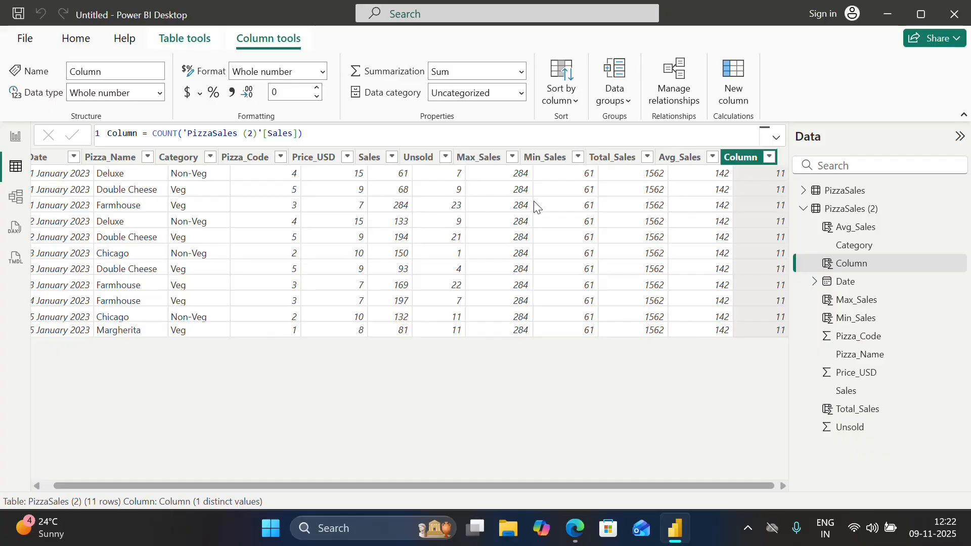
Try to rename the column holding the COUNT result to Number_Of_Elements in its formula.
left_click(124, 133)
double_click(137, 132)
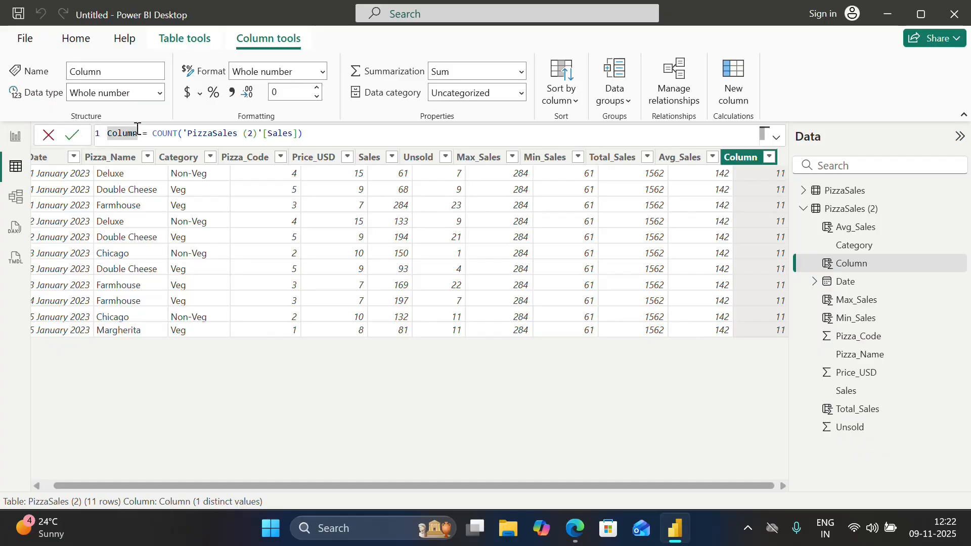
key("BackSpace")
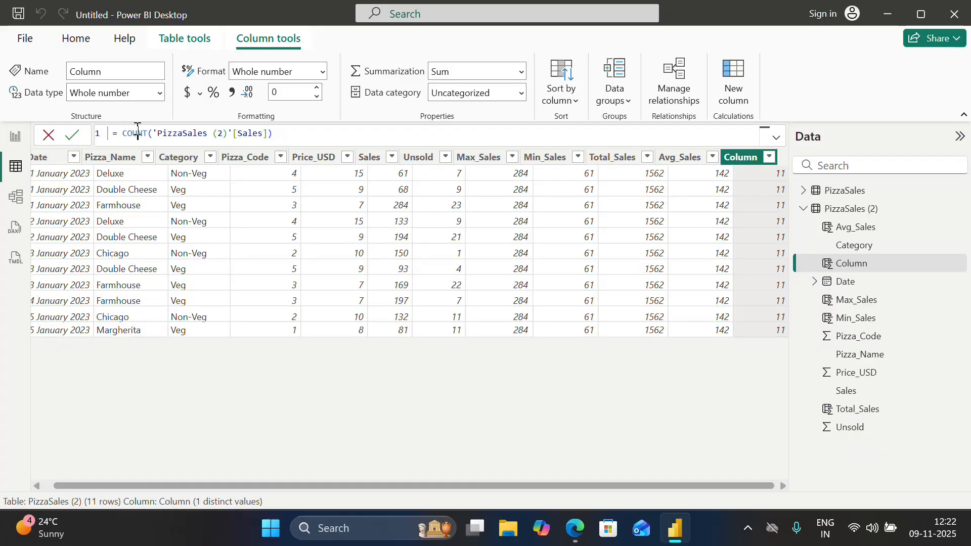
double_click(137, 133)
left_click(137, 132)
type("Number of")
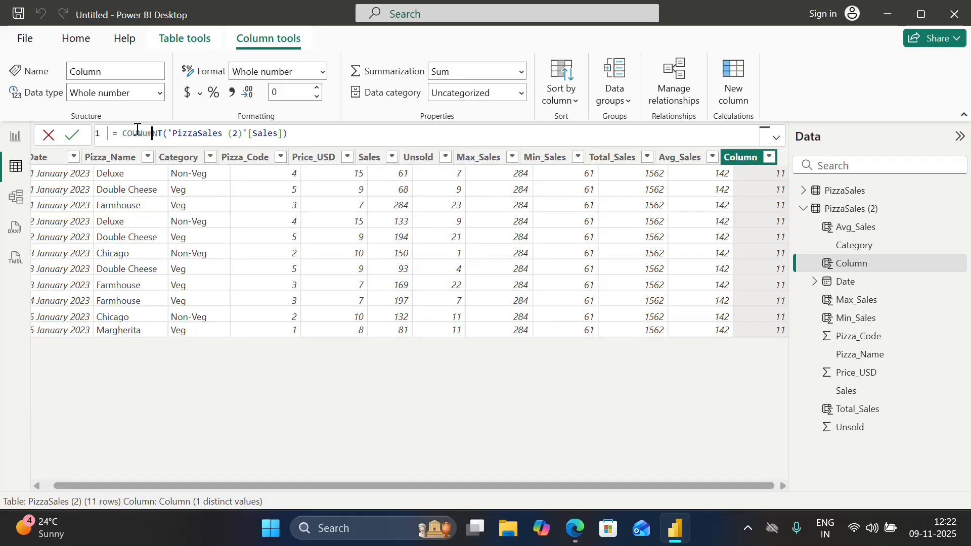
key("BackSpace")
key("BackSpace")
key("BackSpace")
key("BackSpace")
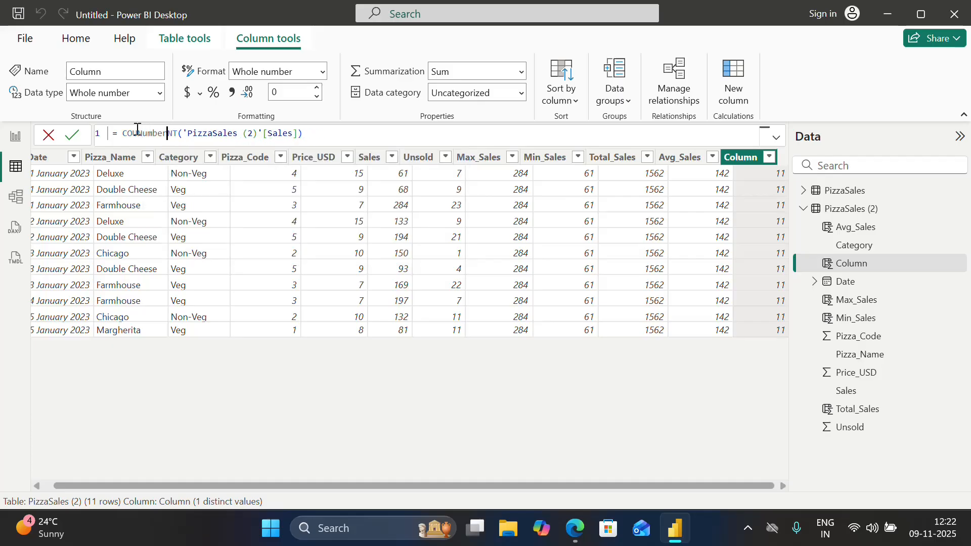
type("_Of")
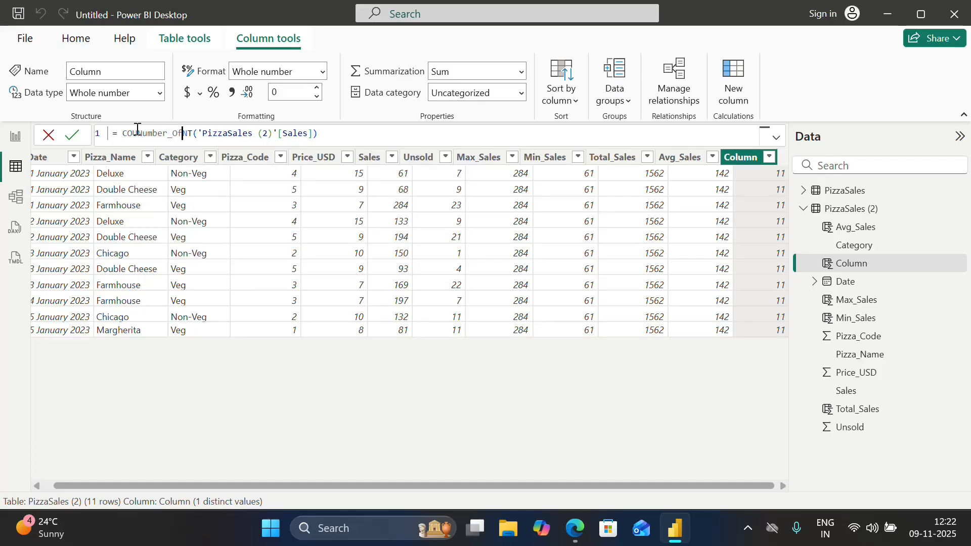
type("_Ele")
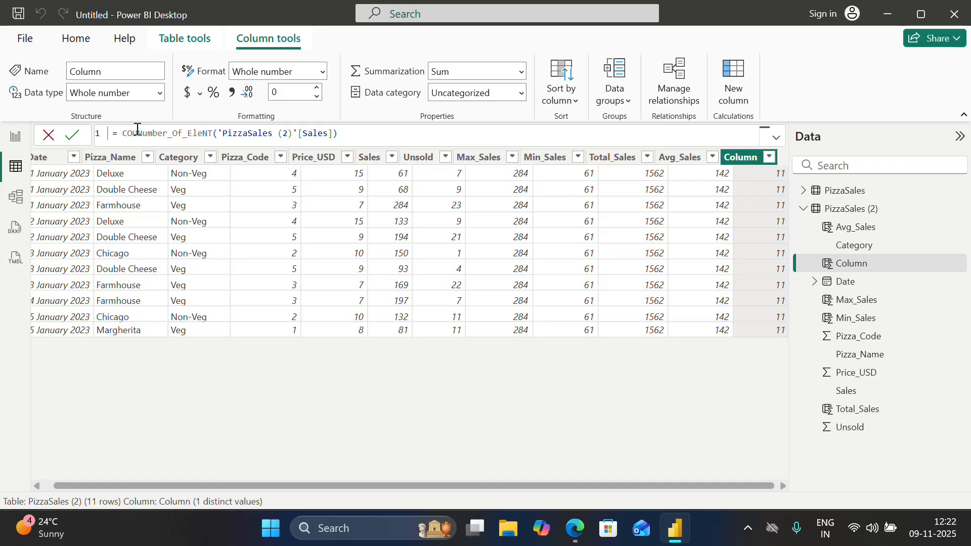
type("ments")
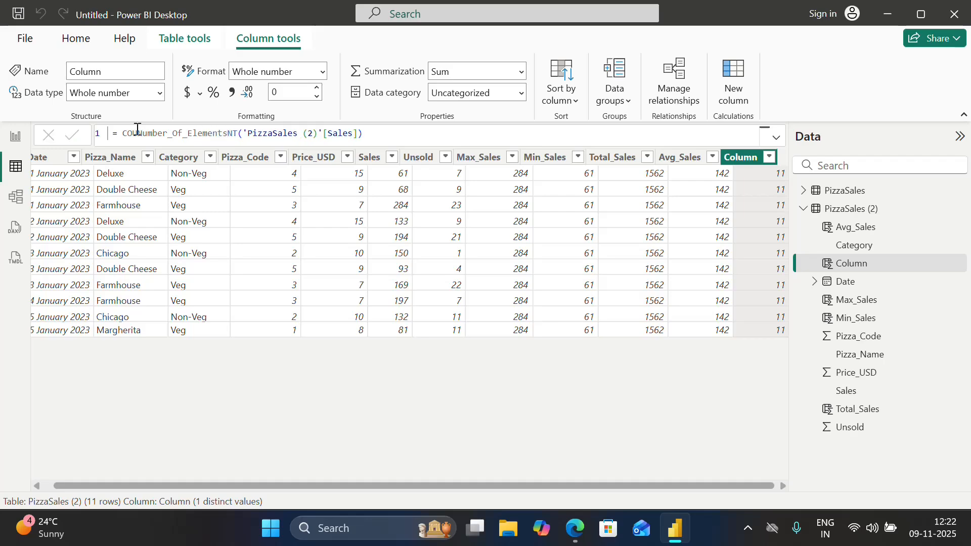
key("Return")
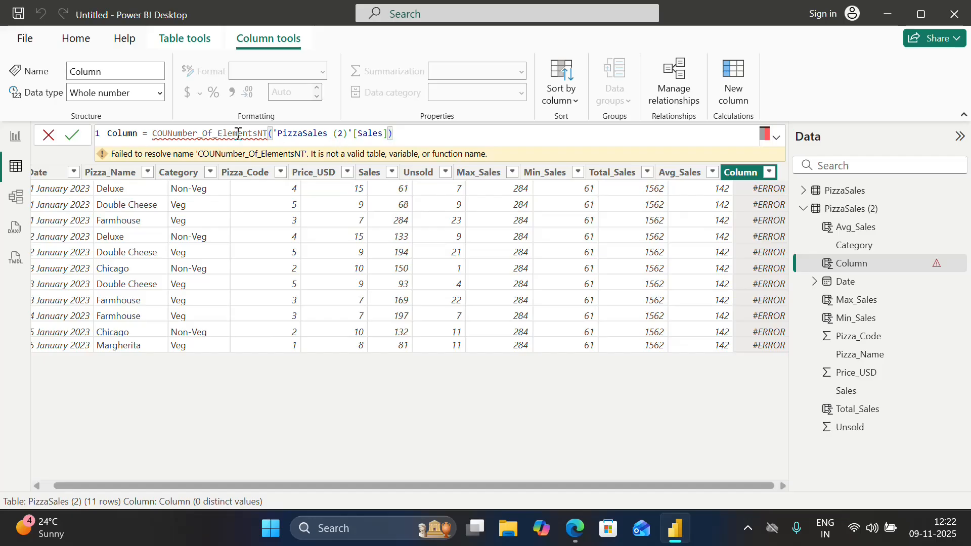
Delete the invalid function name COUNumber_Of_ElementsNT from the column's formula, keeping the bracketed Sales reference.
double_click(269, 138)
left_click(269, 139)
key("BackSpace")
key("BackSpace")
key("BackSpace")
key("BackSpace")
key("BackSpace")
key("BackSpace")
key("BackSpace")
key("BackSpace")
key("BackSpace")
key("BackSpace")
key("BackSpace")
key("BackSpace")
key("BackSpace")
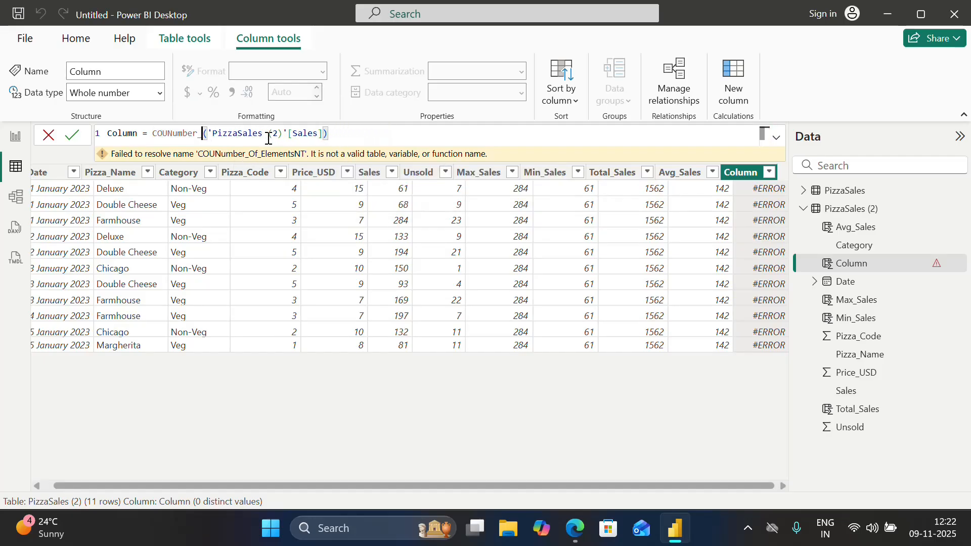
key("BackSpace")
key("BackSpace")
key("BackSpace")
key("BackSpace")
key("BackSpace")
key("BackSpace")
key("BackSpace")
key("BackSpace")
key("BackSpace")
key("BackSpace")
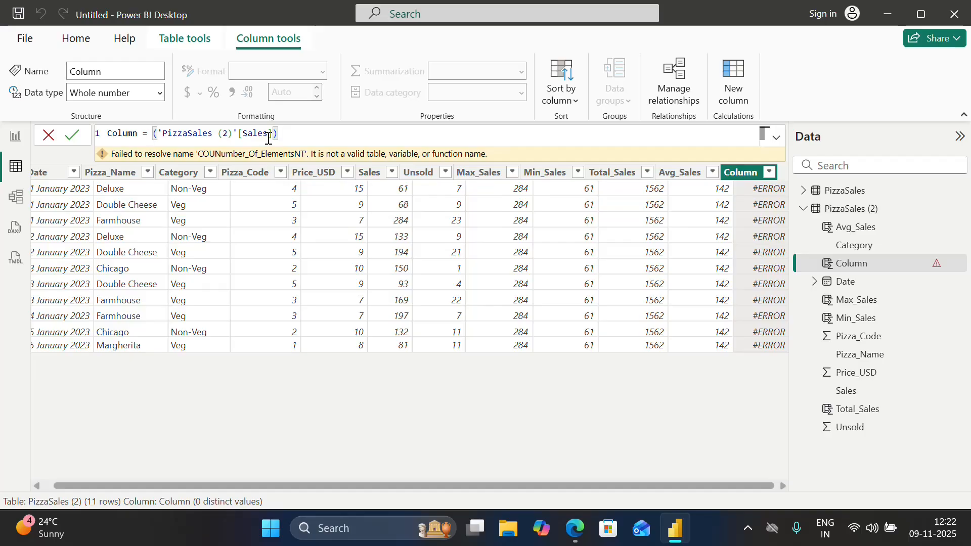
Replace the default column name in the formula with Numbers_OF_Elements and commit it.
key("Left")
key("Left")
key("Left")
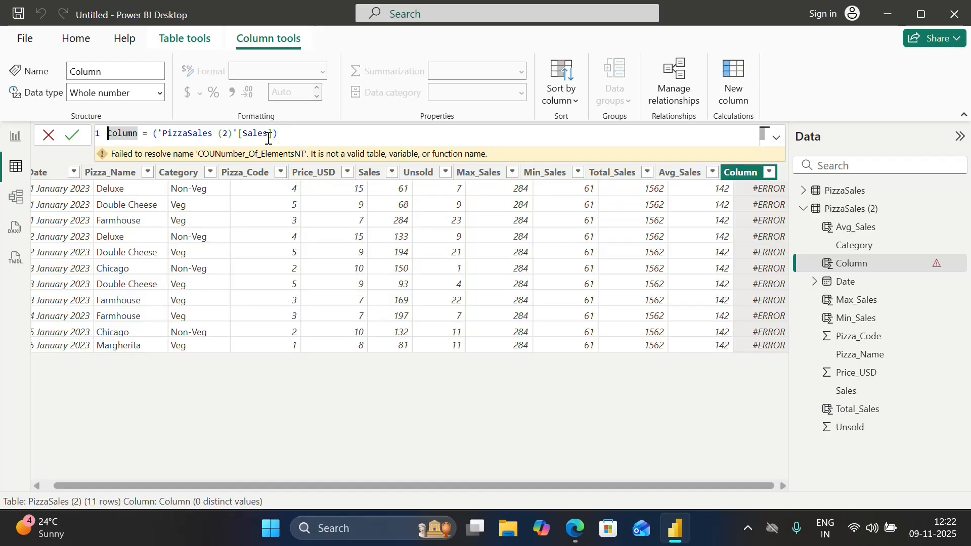
key("Right")
key("Right")
key("Right")
key("Right")
key("Right")
key("Right")
key("BackSpace")
key("BackSpace")
key("BackSpace")
key("BackSpace")
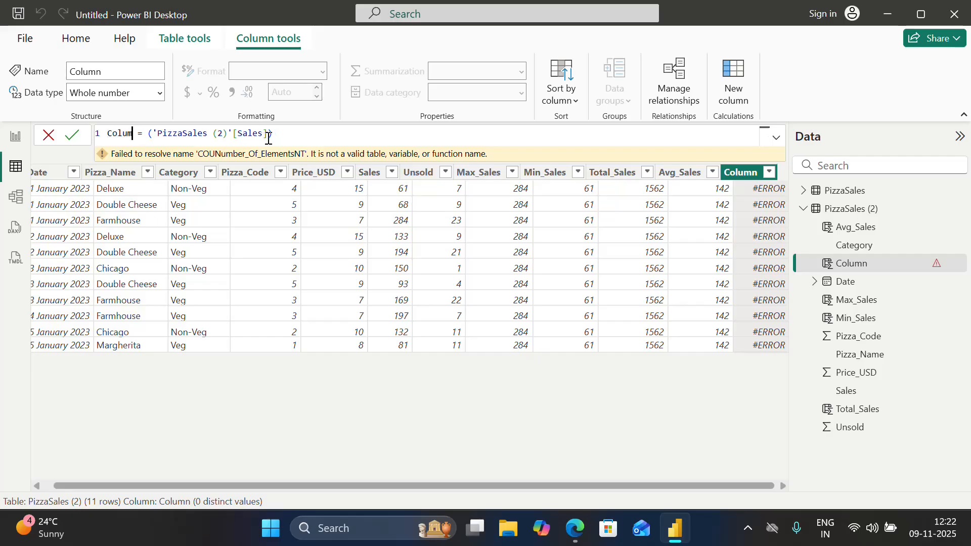
key("BackSpace")
key("BackSpace")
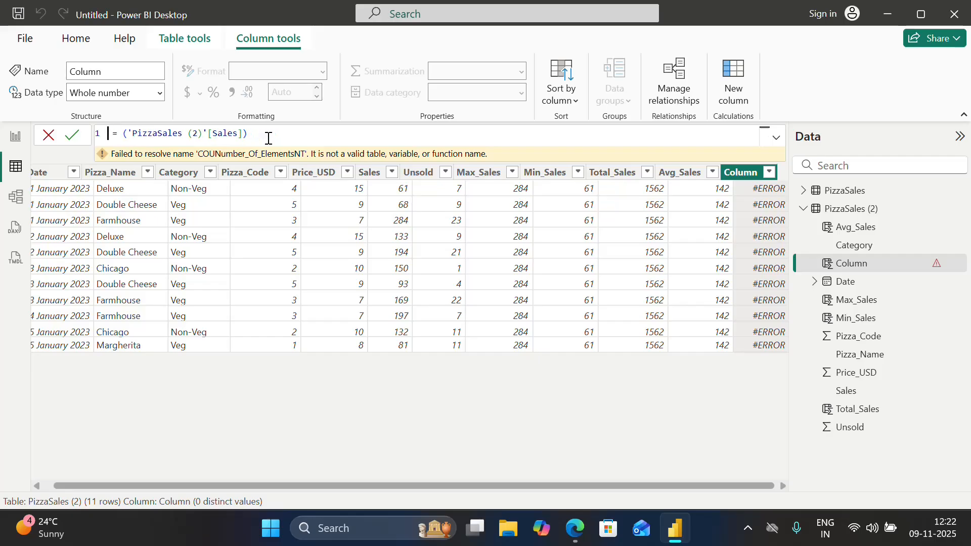
type("Numbers ")
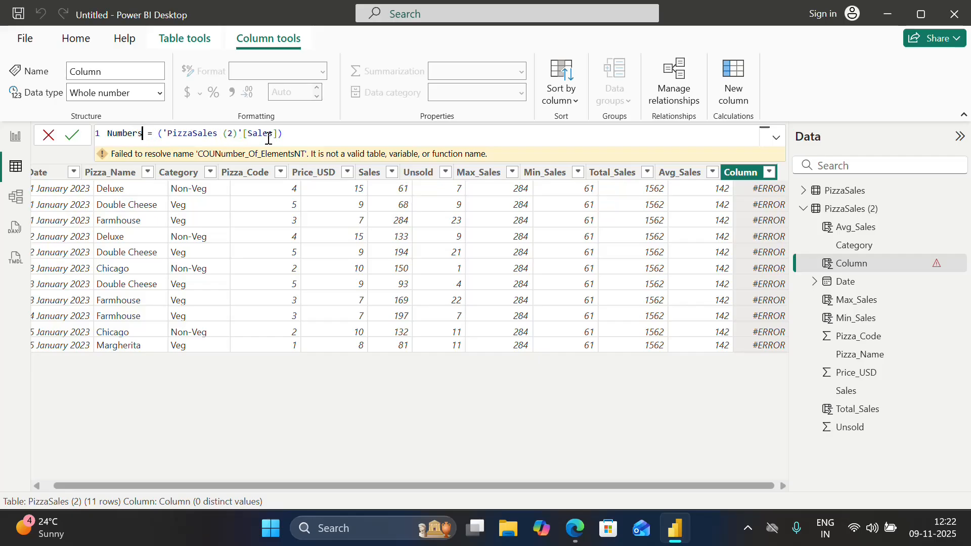
type("_")
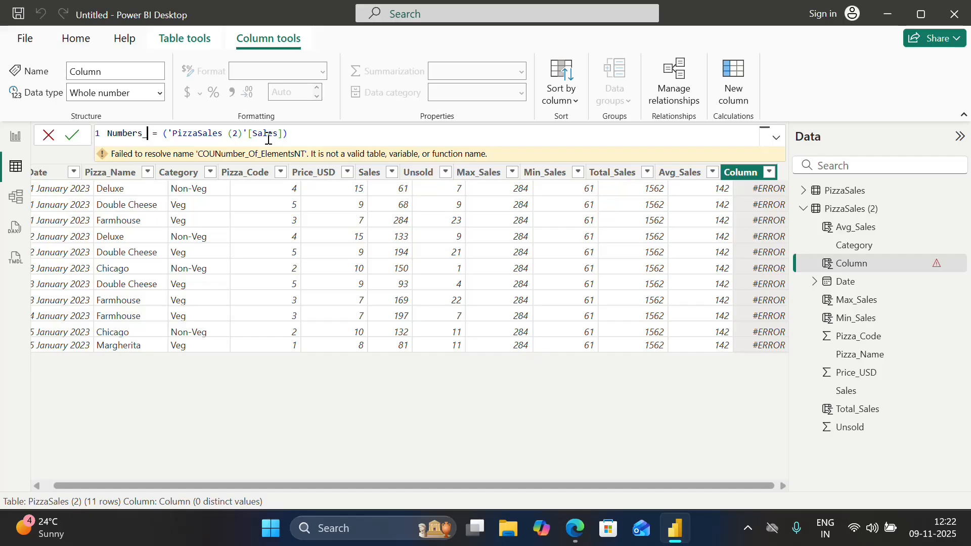
type("Of_Eleme")
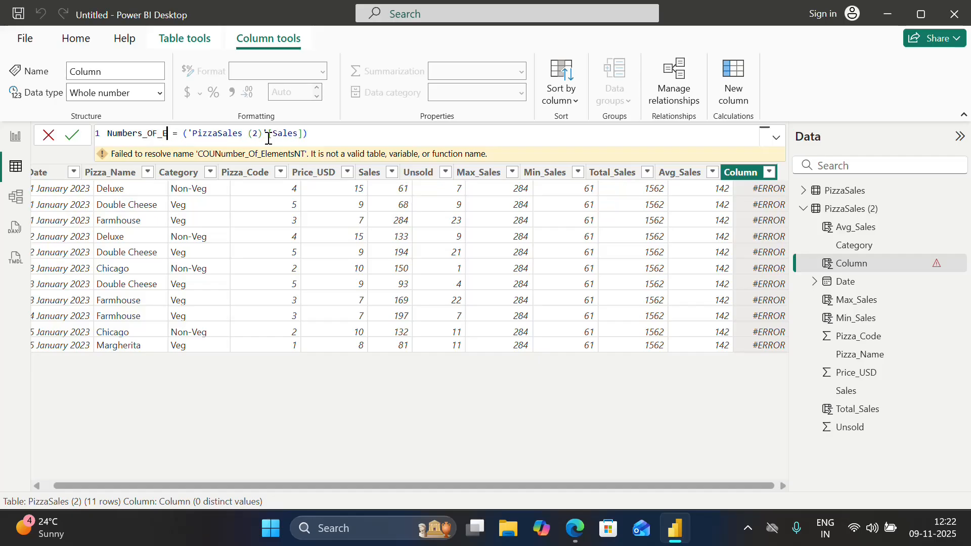
type("nts")
key("Return")
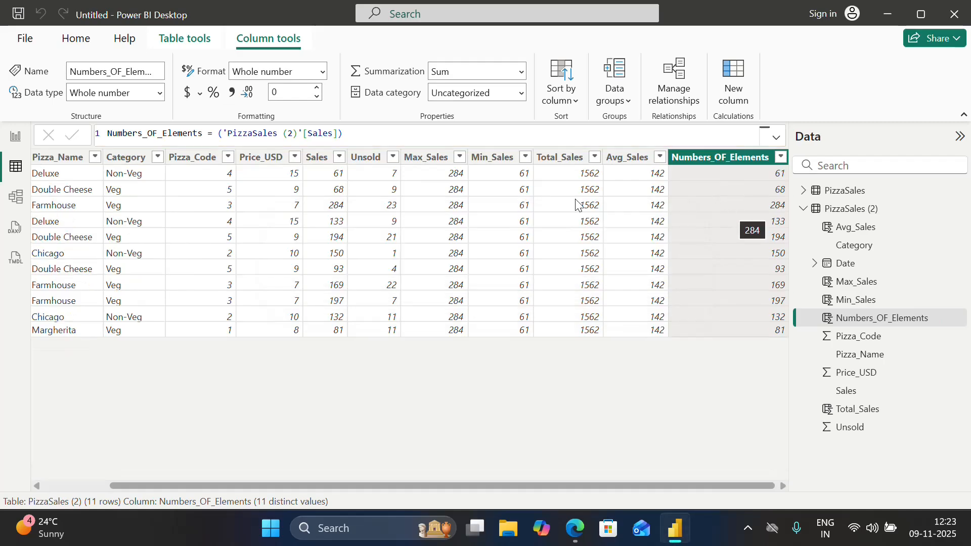
Insert the COUNT function after the equals sign of the Numbers_OF_Elements formula, with 'PizzaSales (2)'[Avg_Sales] as its argument.
left_click(212, 134)
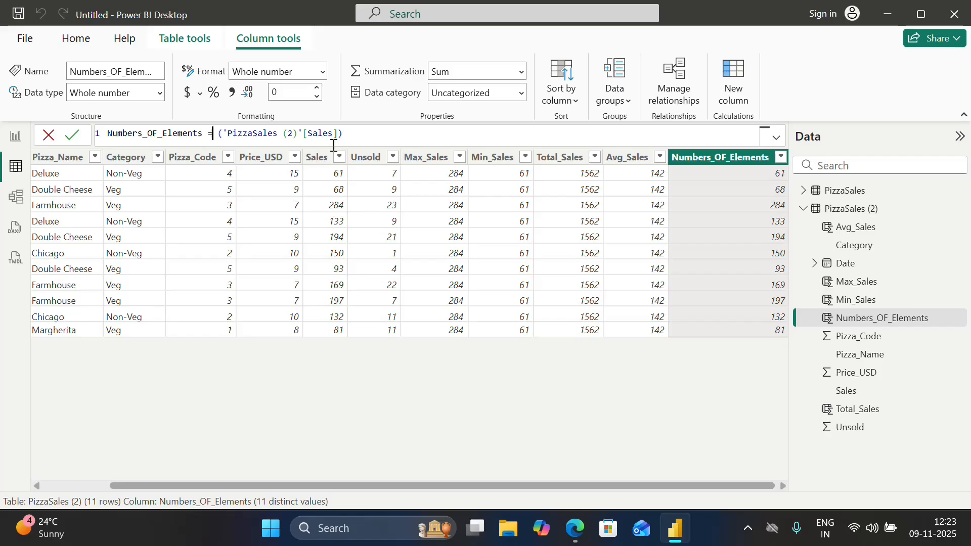
type("COUNT(")
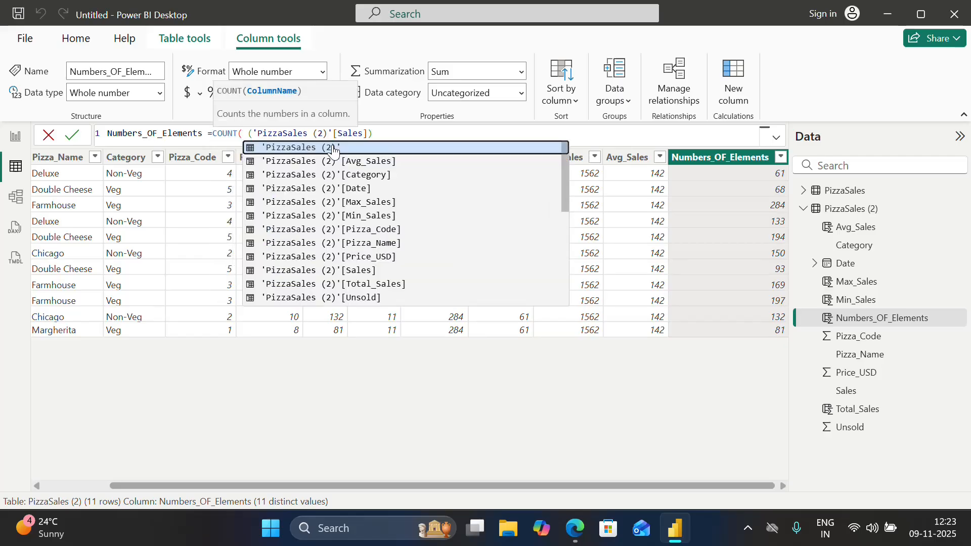
left_click(333, 148)
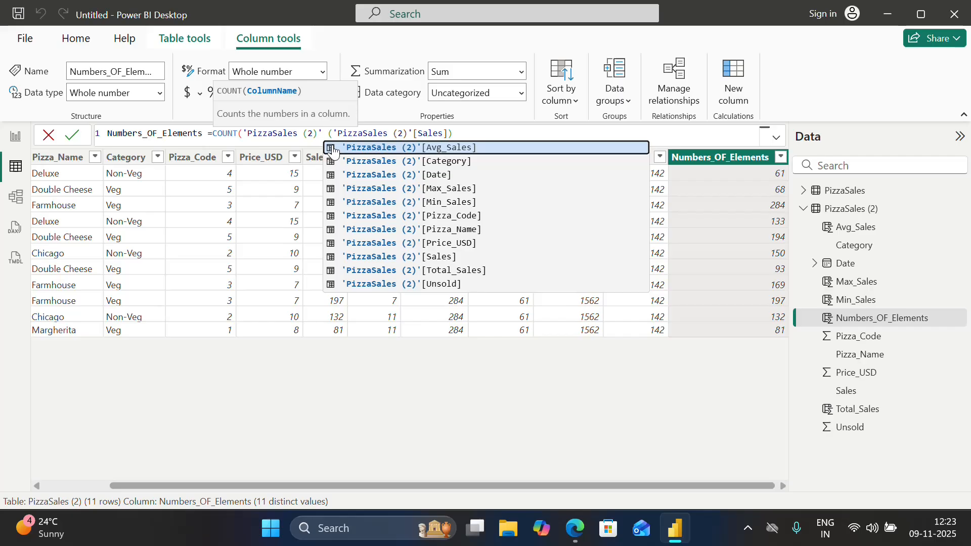
left_click(334, 147)
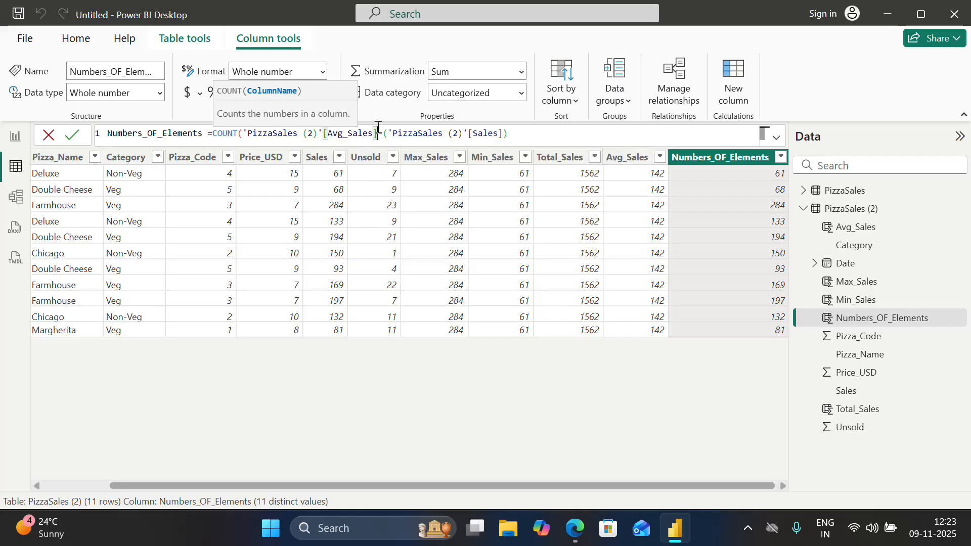
Trim the end of the Numbers_OF_Elements formula back to COUNT('PizzaSales, removing the Avg_Sales argument and the extra Sales reference.
left_click(520, 138)
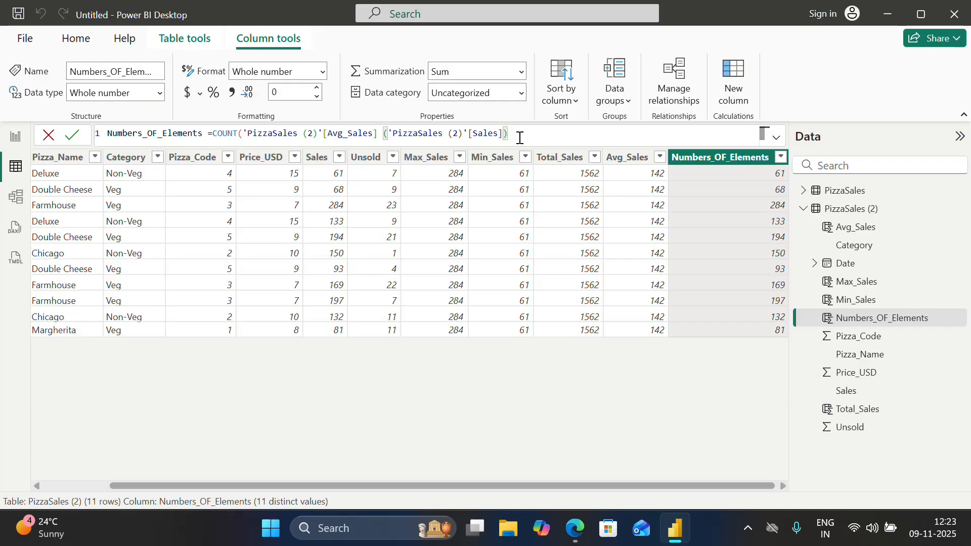
key("BackSpace")
key("BackSpace")
key("BackSpace")
key("BackSpace")
key("BackSpace")
key("BackSpace")
key("BackSpace")
key("BackSpace")
key("BackSpace")
key("BackSpace")
key("BackSpace")
key("BackSpace")
key("BackSpace")
key("BackSpace")
key("BackSpace")
key("BackSpace")
key("BackSpace")
key("BackSpace")
key("BackSpace")
key("BackSpace")
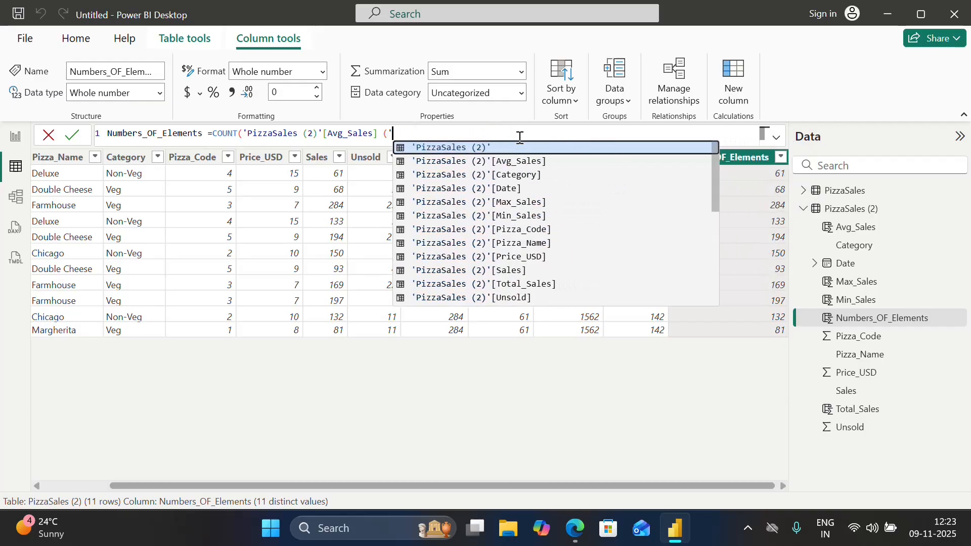
key("BackSpace")
key("BackSpace")
key("BackSpace")
key("BackSpace")
key("BackSpace")
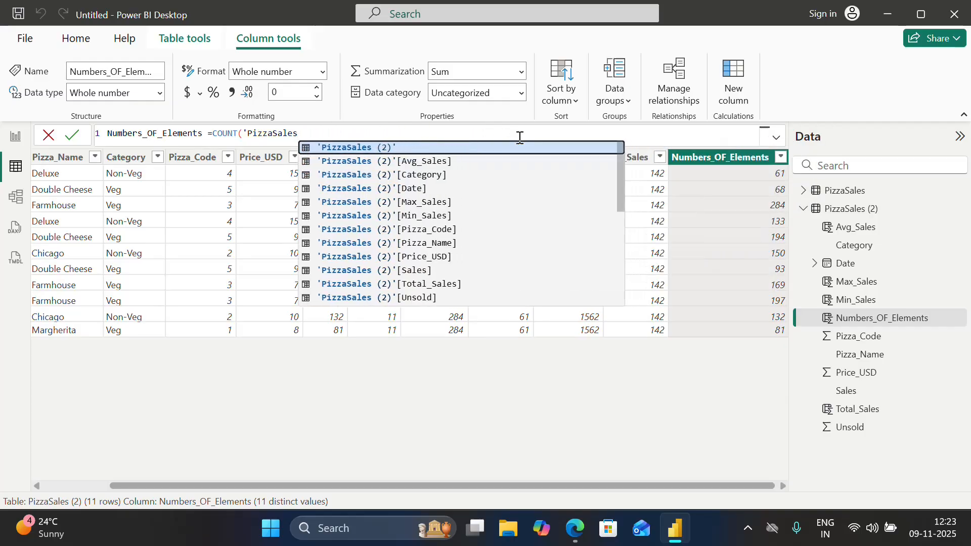
Finish the Numbers_OF_Elements formula as COUNT('PizzaSales (2)'[Sales]) and commit it.
key("Down")
key("Down")
key("Down")
key("Down")
key("Down")
key("Down")
key("Down")
key("Down")
key("Down")
key("Up")
key("Tab")
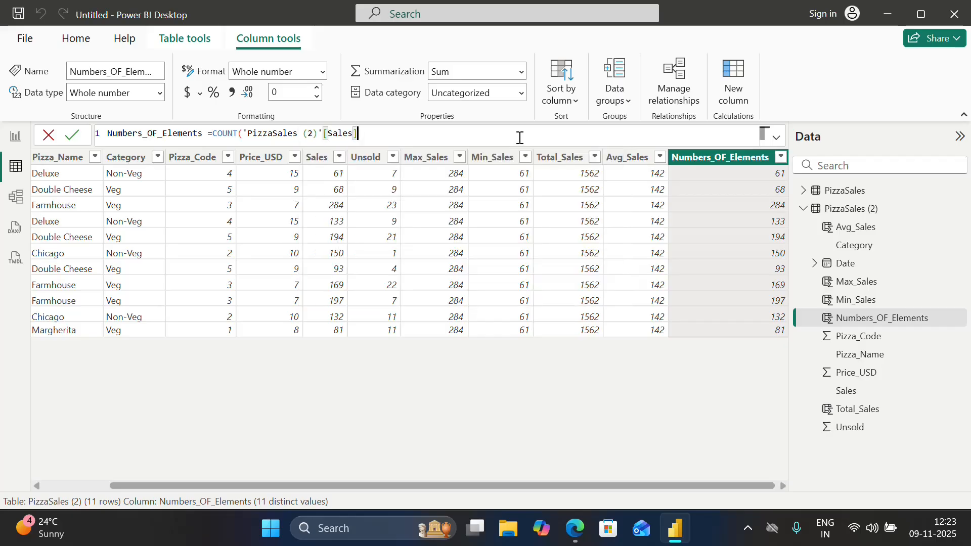
type(")")
key("Return")
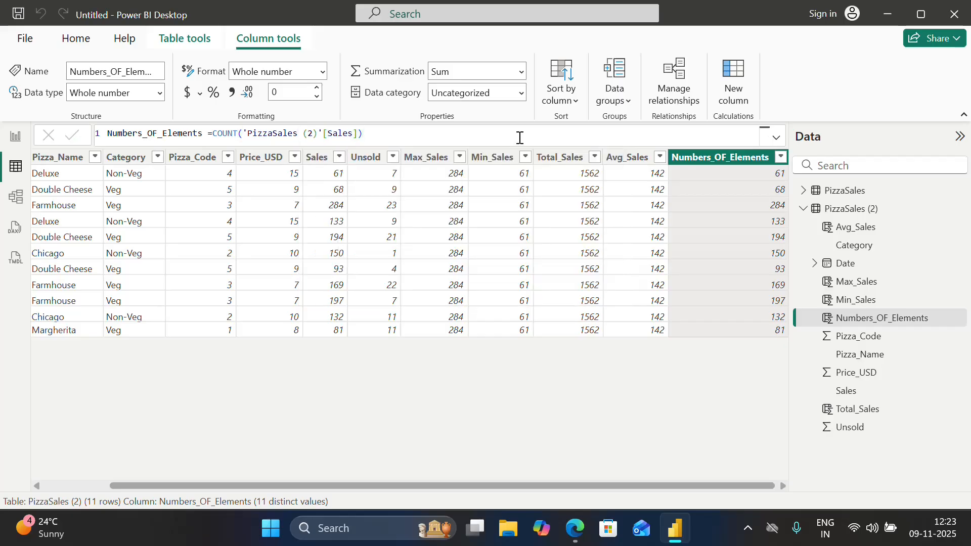